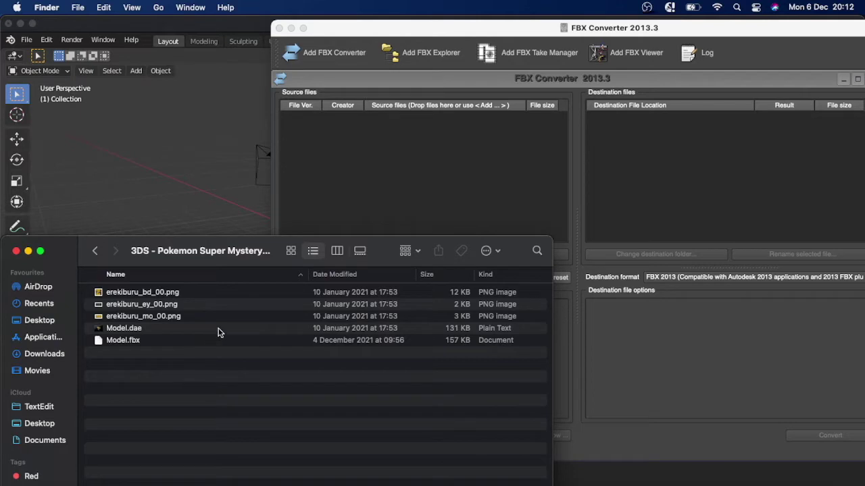
Add Model.dae from the Electivire folder as the source file in FBX Converter
mouse_move(233, 259)
left_click(150, 333)
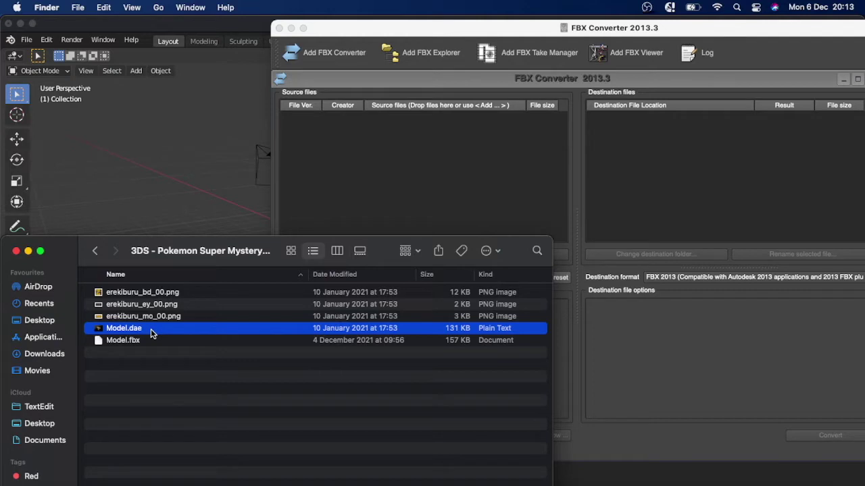
left_click_drag(151, 331, 429, 181)
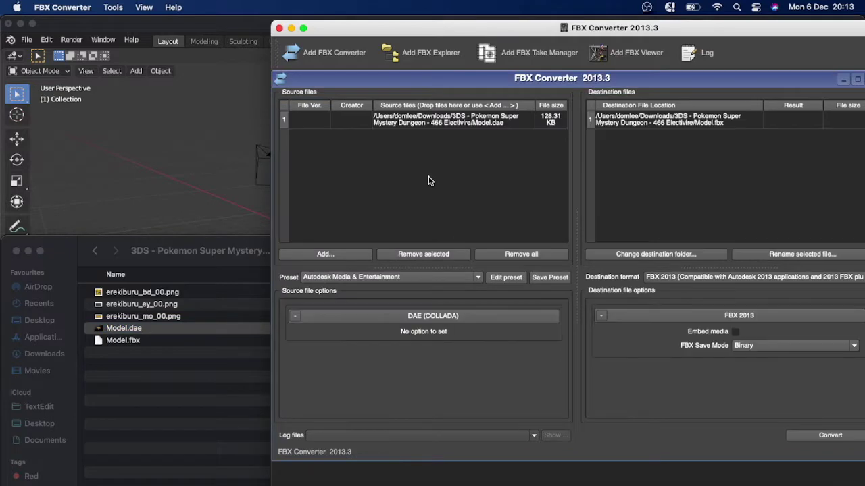
Convert Model.dae to the FBX 2013 format, overwriting the existing Model.fbx
left_click(676, 280)
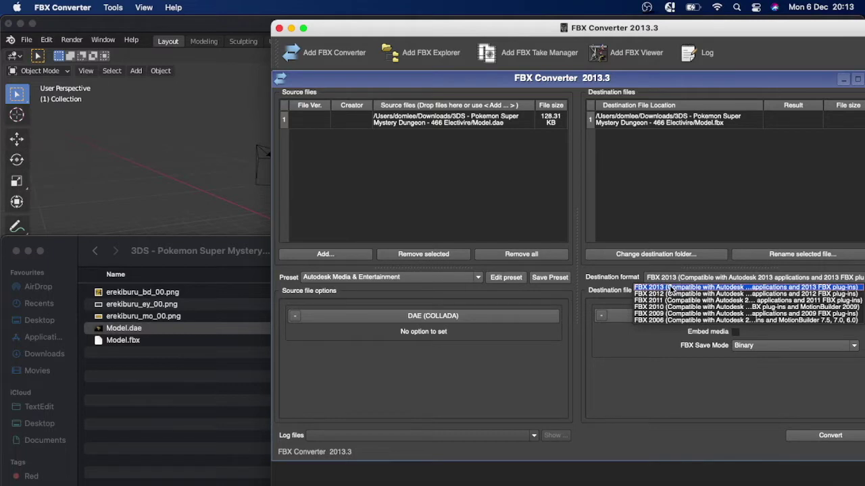
left_click(669, 285)
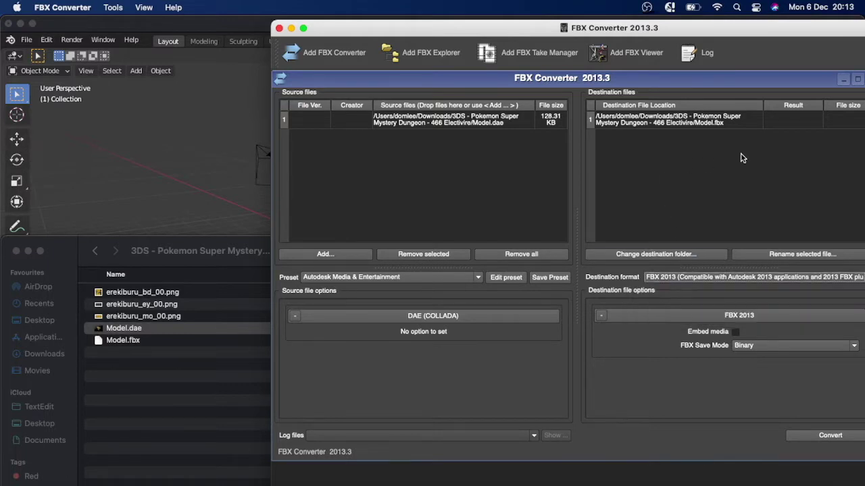
left_click(804, 438)
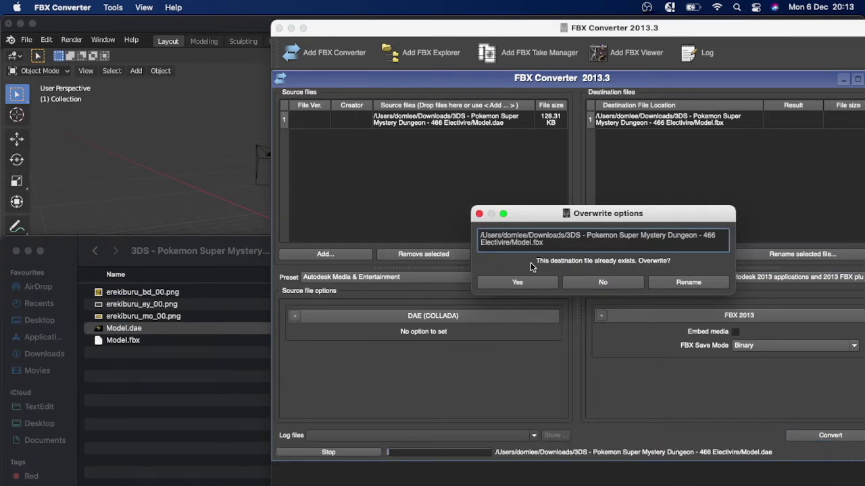
left_click(518, 283)
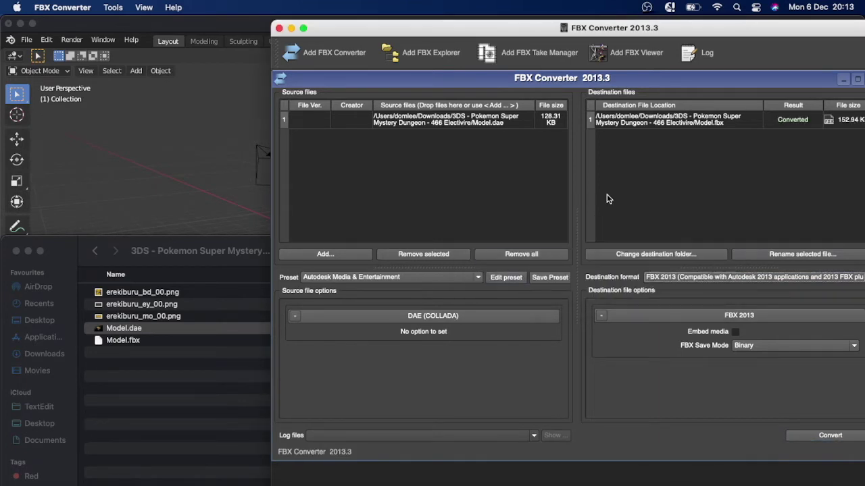
Close FBX Converter, minimise the Finder window and switch to Blender
left_click(156, 354)
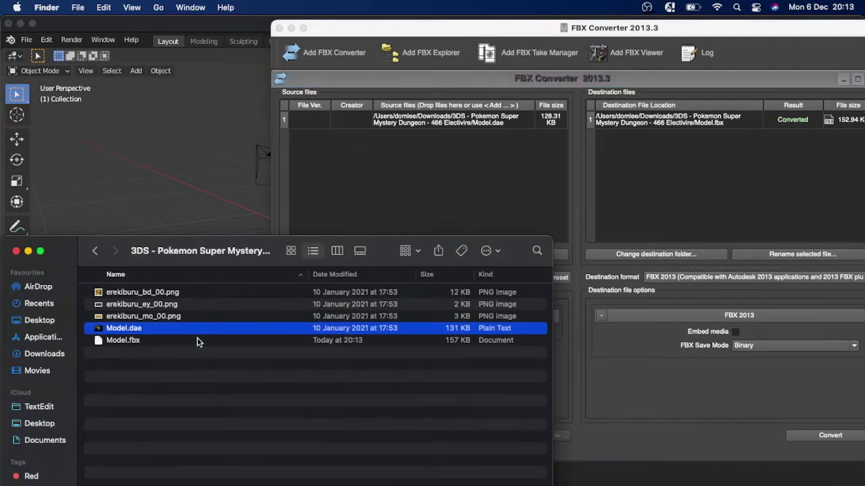
left_click(279, 28)
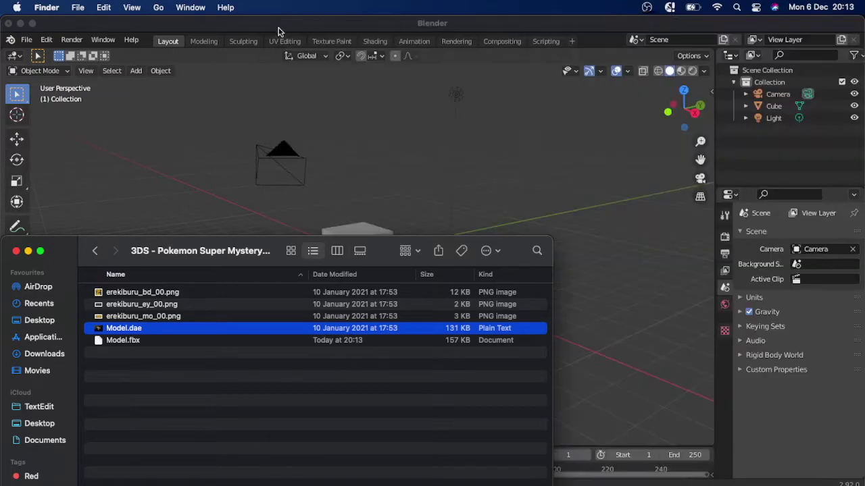
left_click(28, 251)
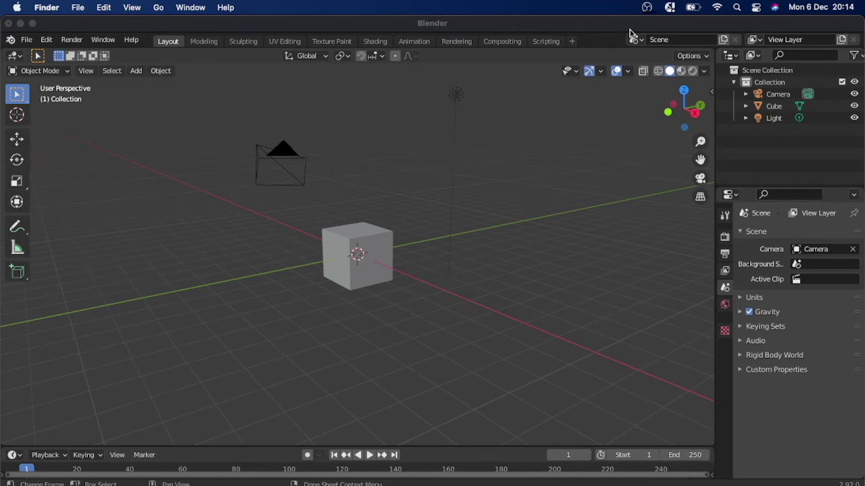
left_click(608, 23)
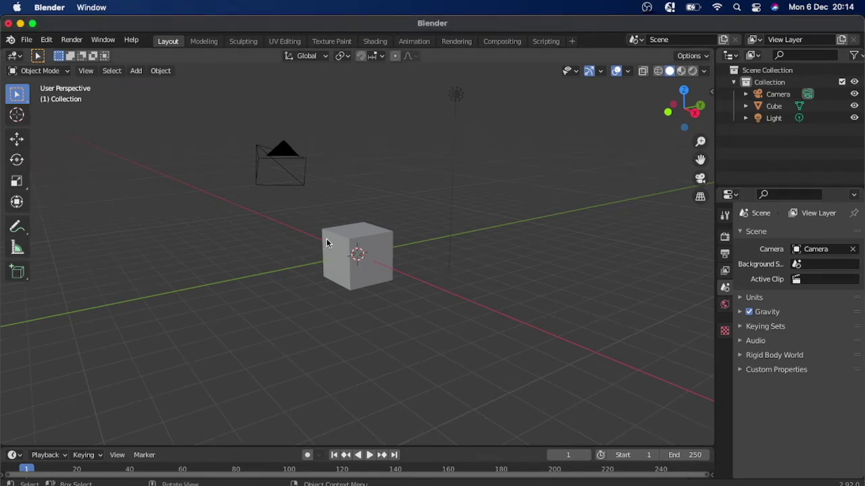
Delete the default camera, cube and light from the scene
left_click(780, 93)
key("x")
left_click(777, 94)
key("Delete")
left_click(776, 94)
key("Delete")
scroll(378, 205, "left", 5)
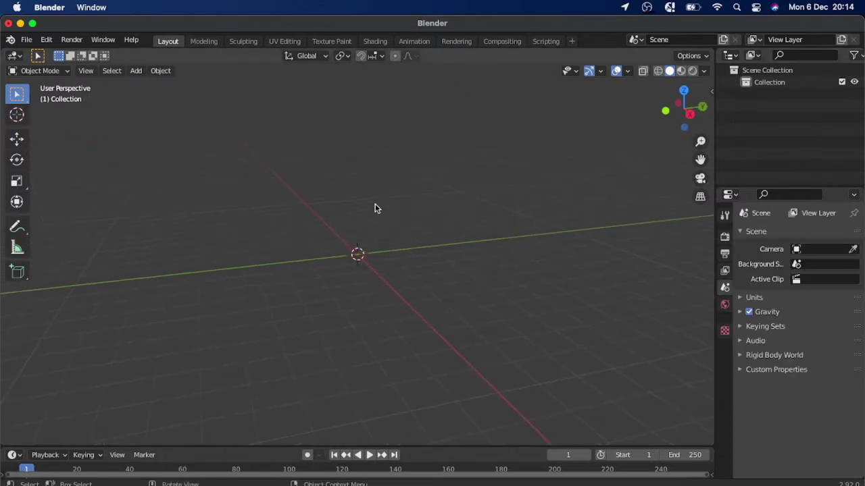
Import donkey kong.fbx from the Primeape folder of the L3e98 Gen1 Pokemon Pack in Desktop/Pokemon models
left_click(28, 41)
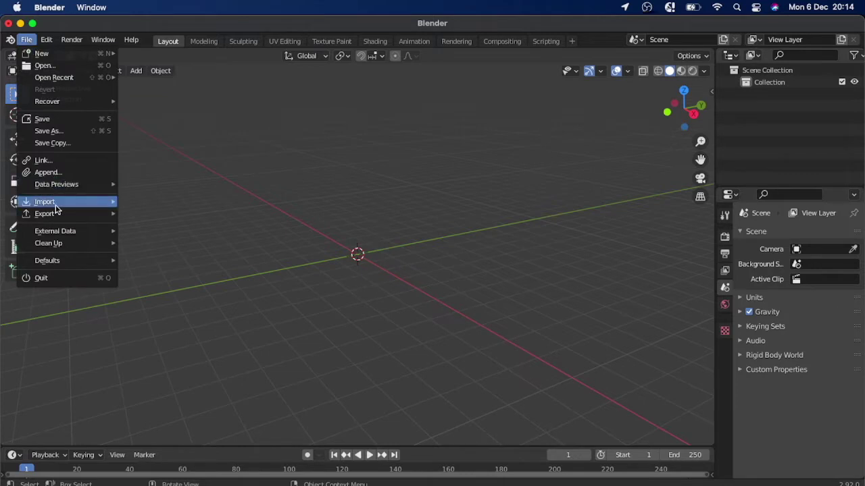
mouse_move(57, 208)
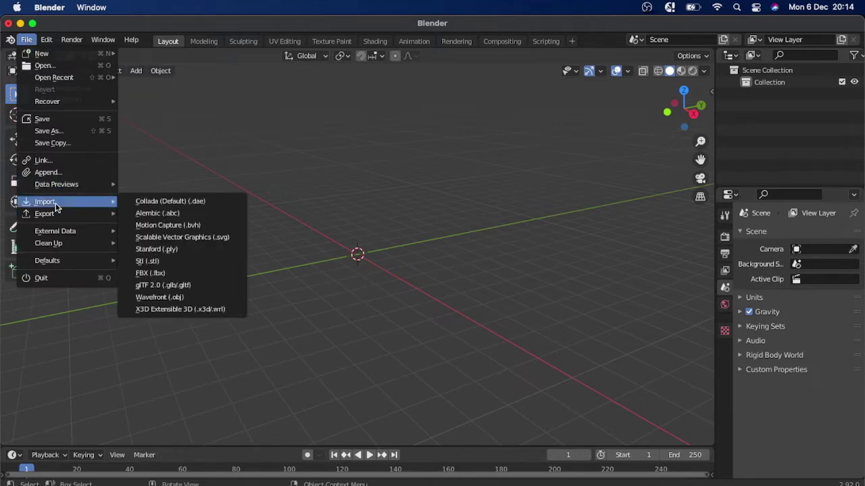
left_click(158, 274)
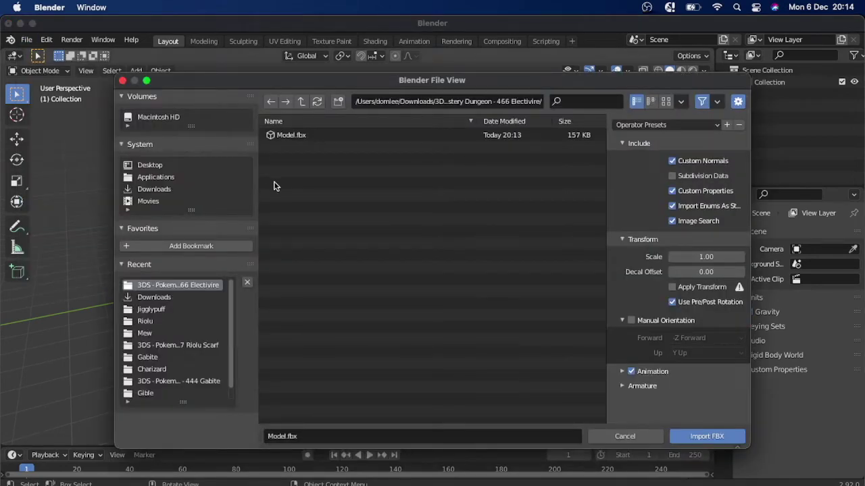
left_click(209, 166)
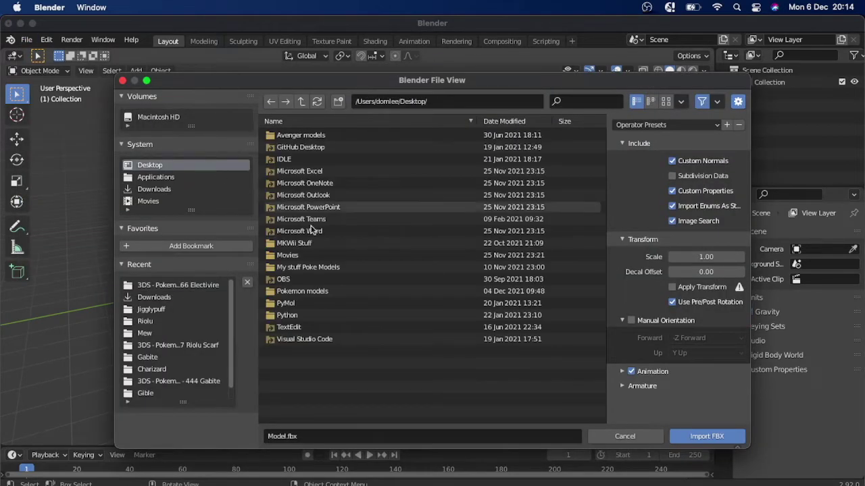
double_click(302, 291)
left_click(333, 187)
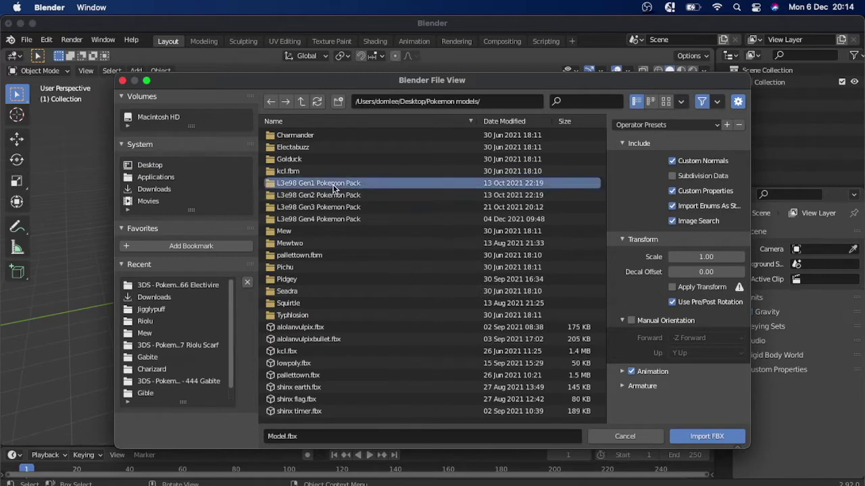
double_click(333, 187)
double_click(297, 344)
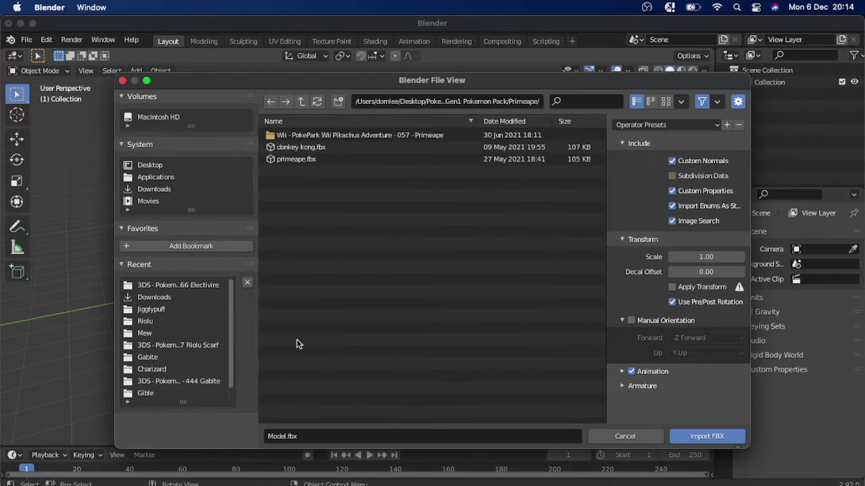
double_click(332, 152)
Examine the imported Donkey Kong model from several sides and expand its armature hierarchy
scroll(381, 223, "up", 5)
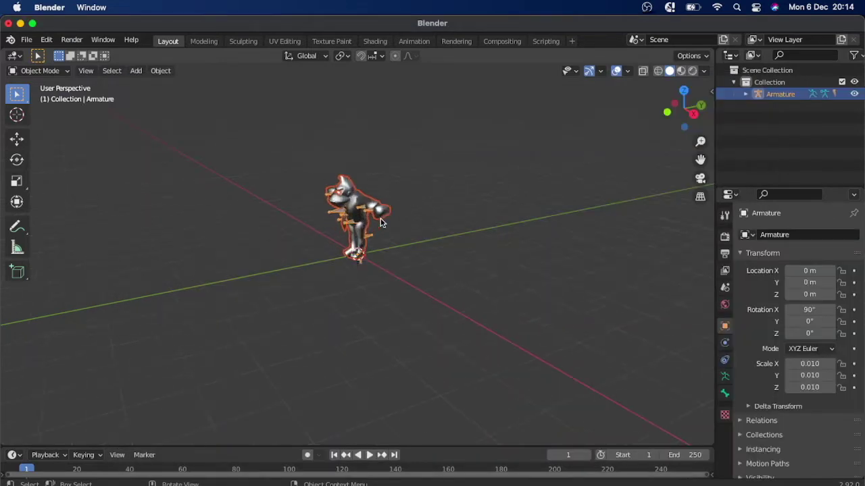
scroll(380, 223, "left", 5)
scroll(380, 223, "left", 10)
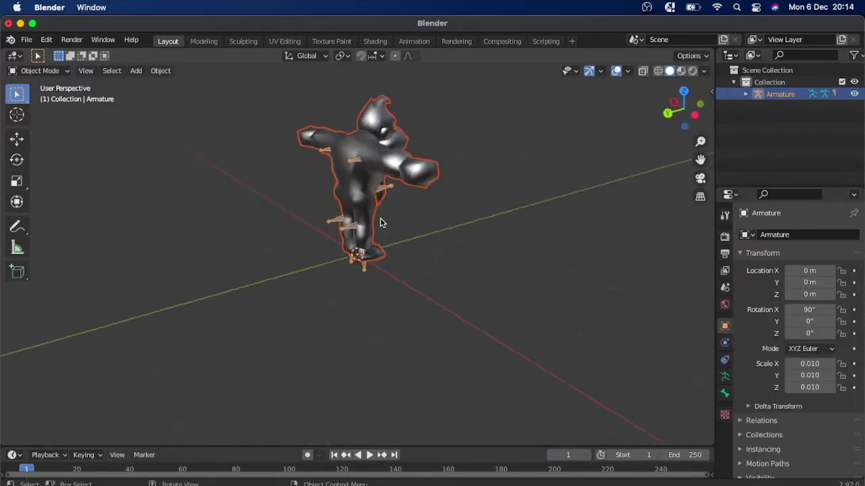
scroll(381, 223, "left", 10)
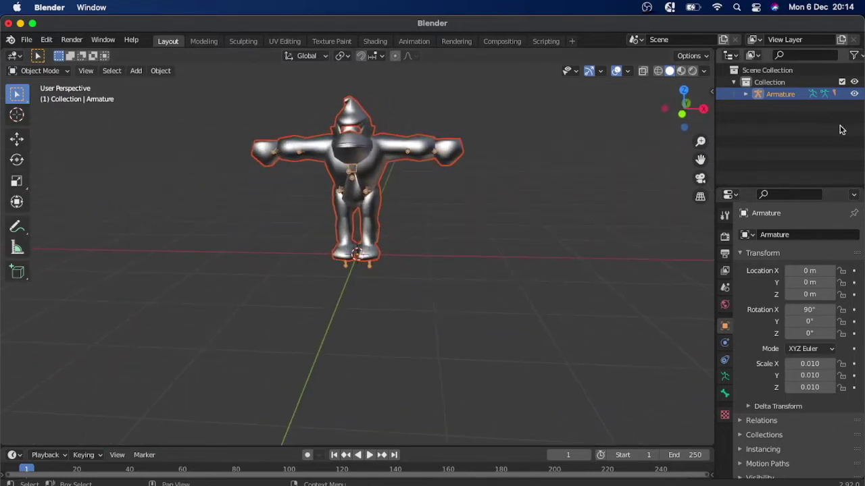
left_click(745, 93)
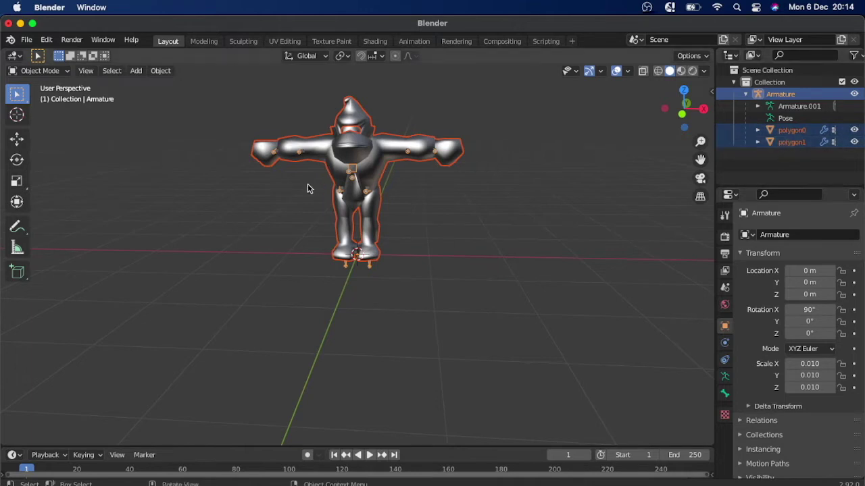
Import the converted Model.fbx from the 466 Electivire folder in Downloads
left_click(27, 41)
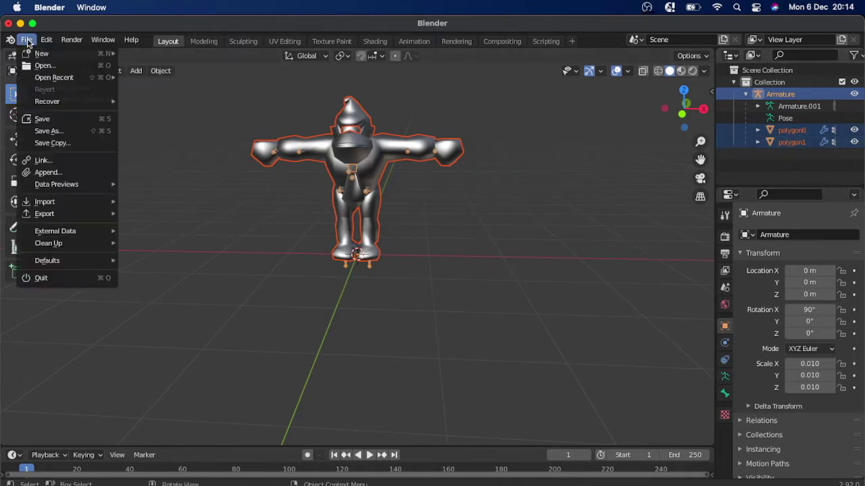
mouse_move(46, 201)
left_click(159, 272)
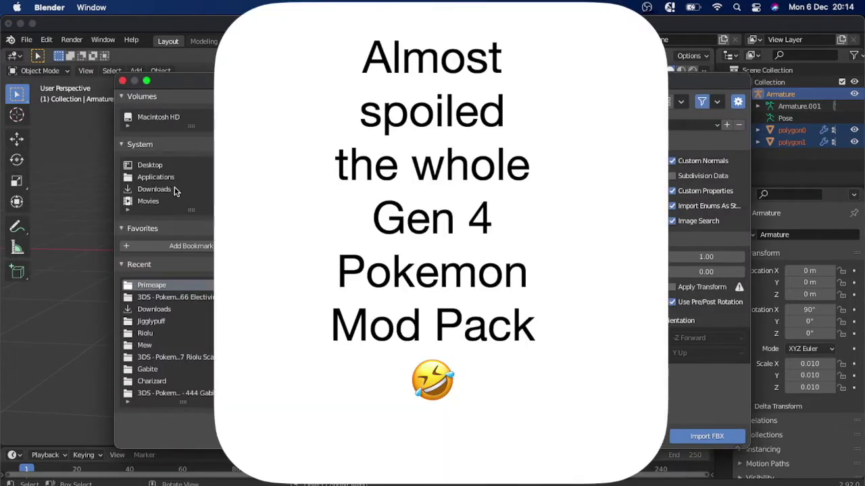
left_click(155, 189)
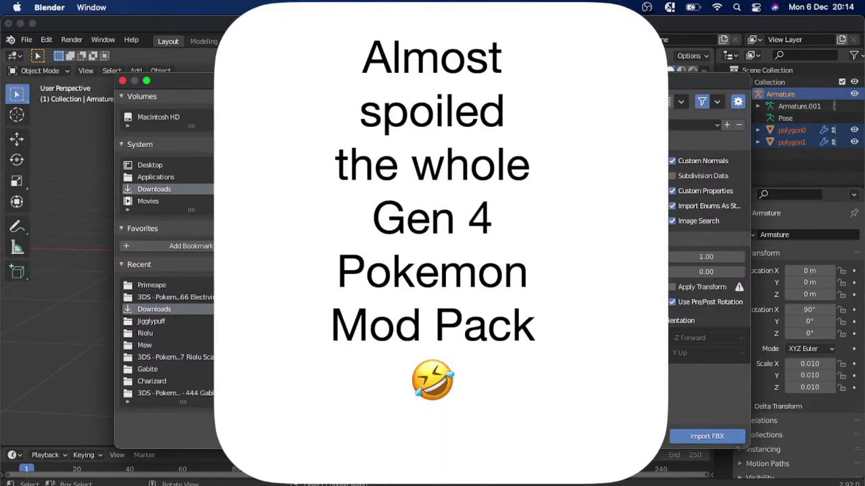
left_click(178, 297)
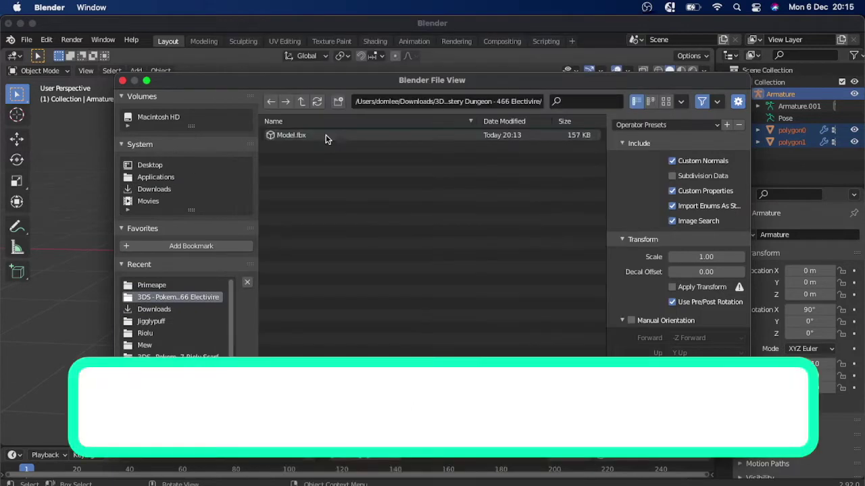
left_click(325, 137)
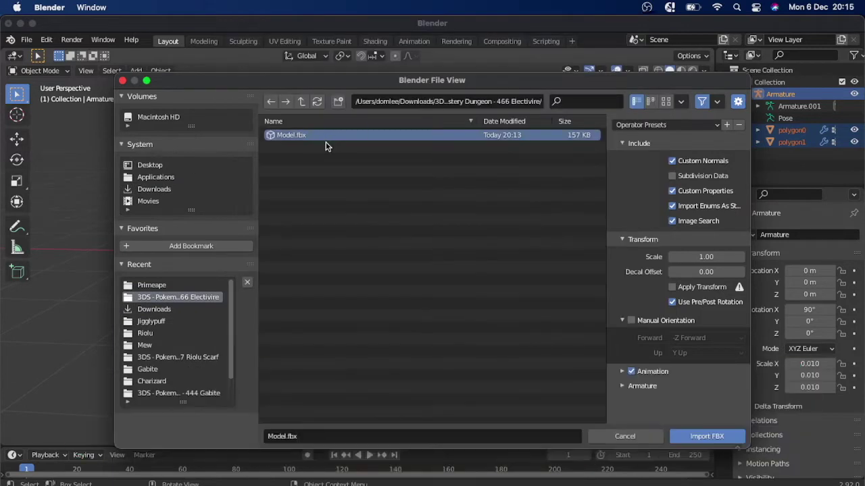
left_click(687, 438)
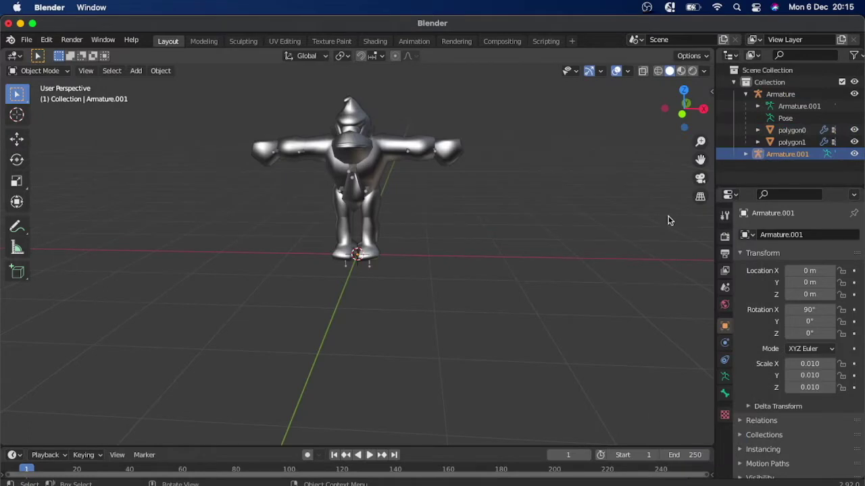
Expand the imported Electivire's hierarchy and delete only its Armature.001, keeping the three erekiburu meshes
scroll(427, 219, "left", 10)
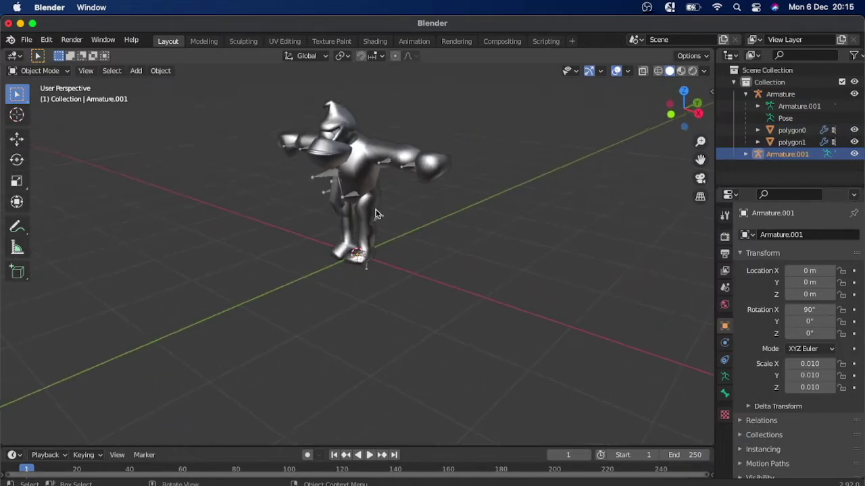
scroll(376, 215, "left", 8)
scroll(376, 215, "left", 10)
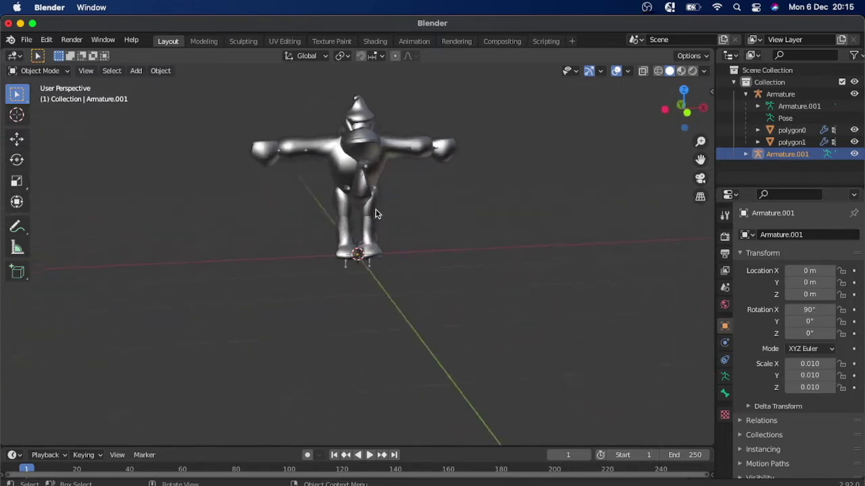
scroll(376, 215, "left", 10)
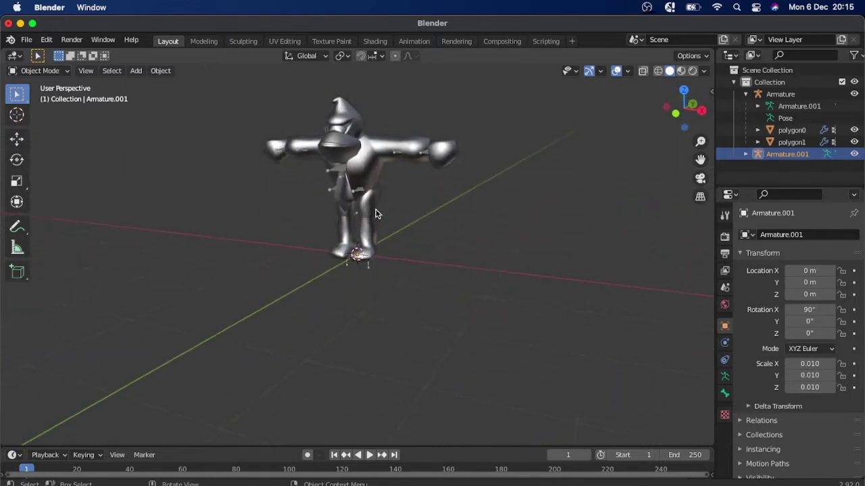
left_click(745, 154)
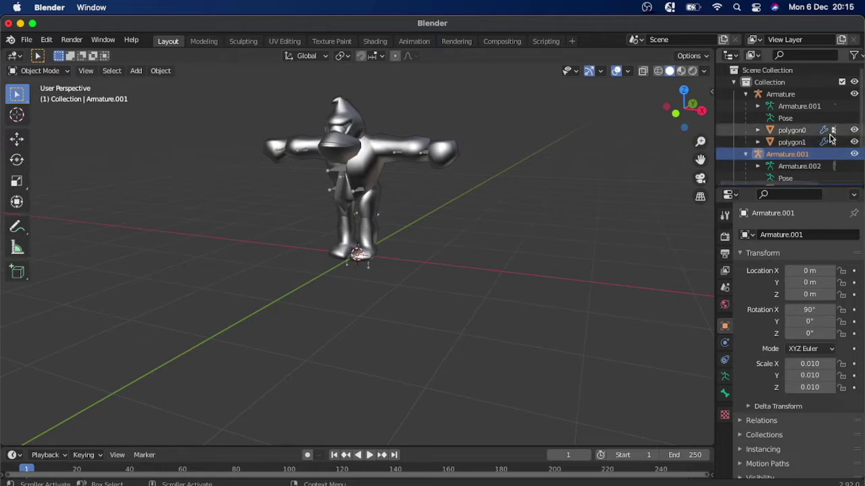
scroll(747, 148, "down", 2)
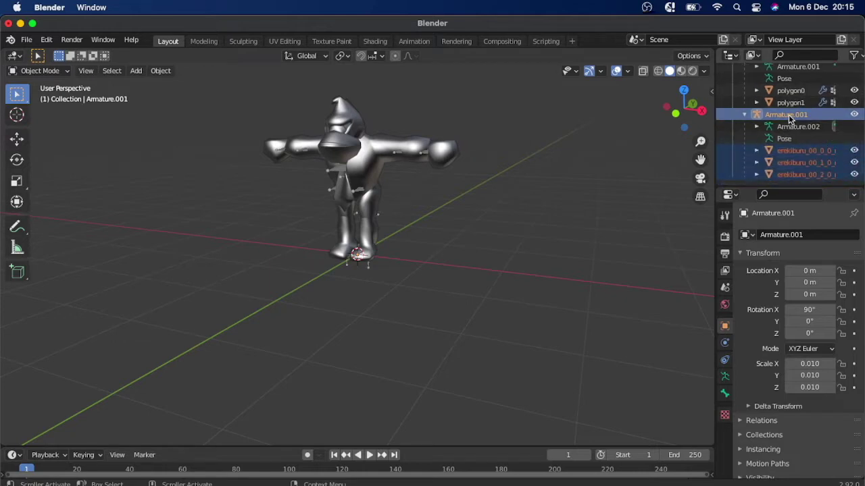
key("Delete")
scroll(789, 118, "up", 2)
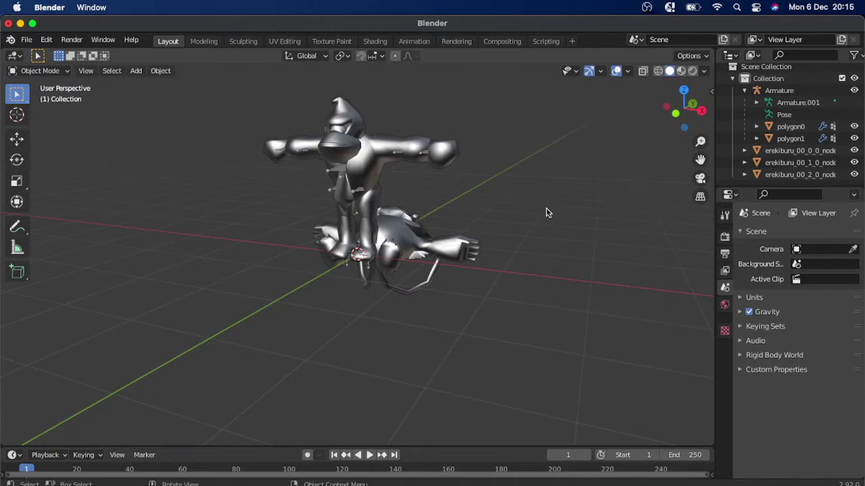
scroll(547, 212, "right", 5)
scroll(547, 213, "right", 10)
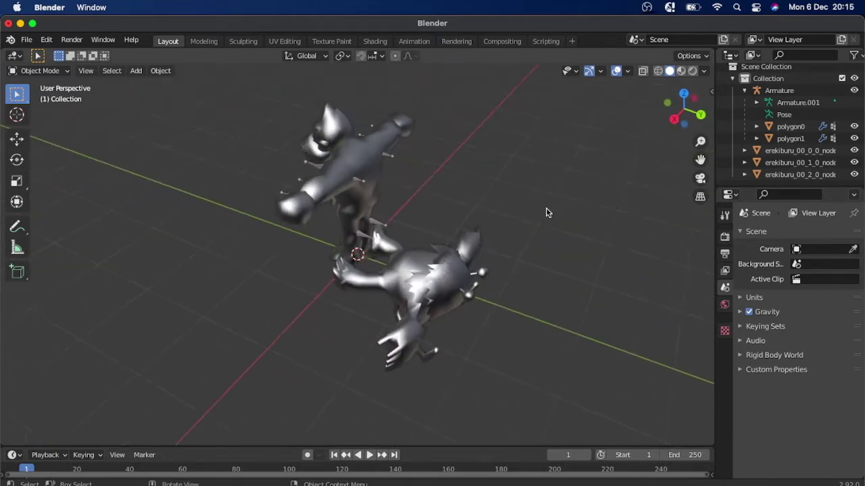
scroll(546, 213, "right", 3)
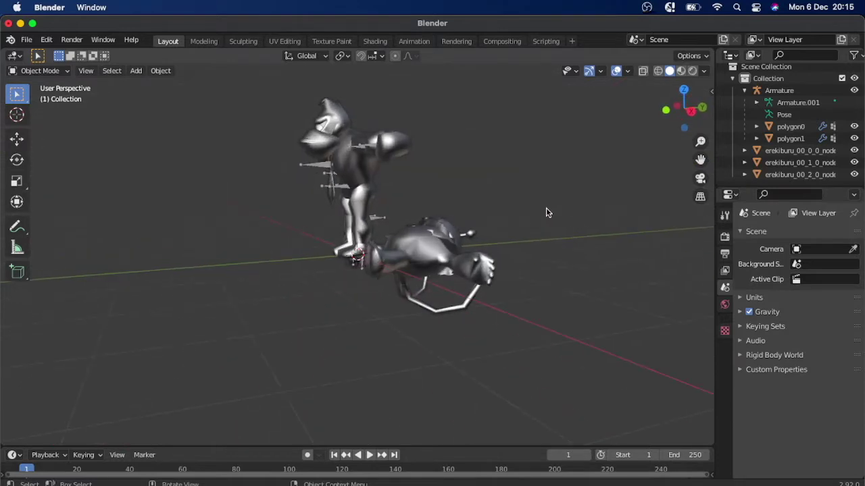
Join the three erekiburu meshes into a single object, with erekiburu_00_2_0_node as the active one
scroll(546, 213, "right", 6)
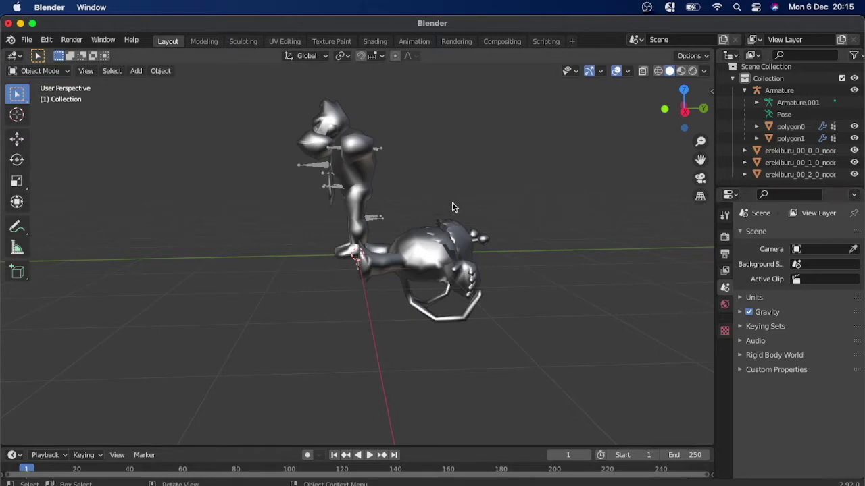
scroll(453, 207, "right", 6)
scroll(452, 208, "right", 4)
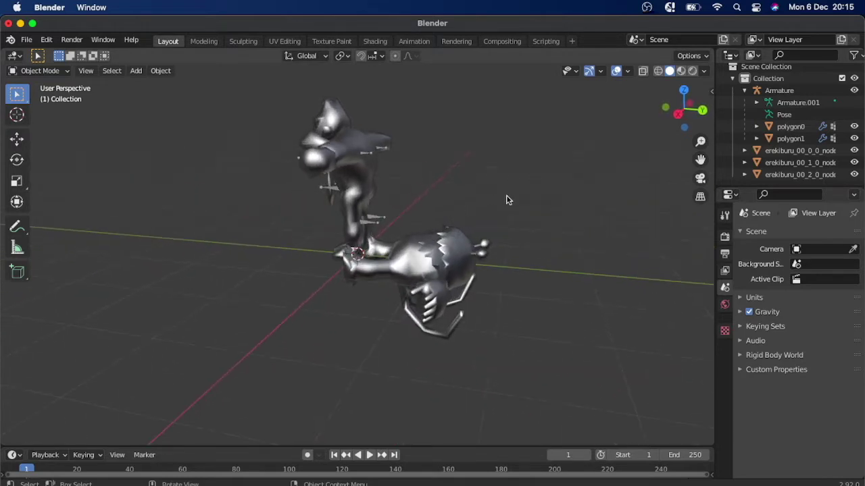
left_click(769, 153)
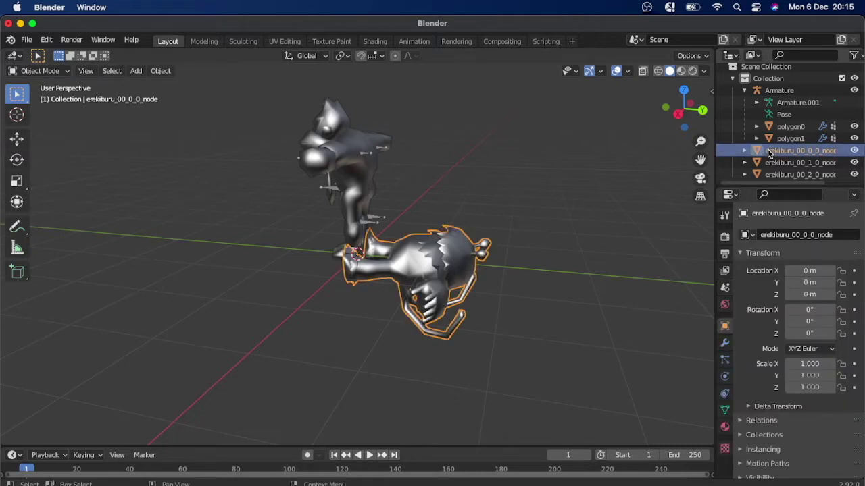
left_click(768, 158, "ctrl")
left_click(768, 170, "ctrl")
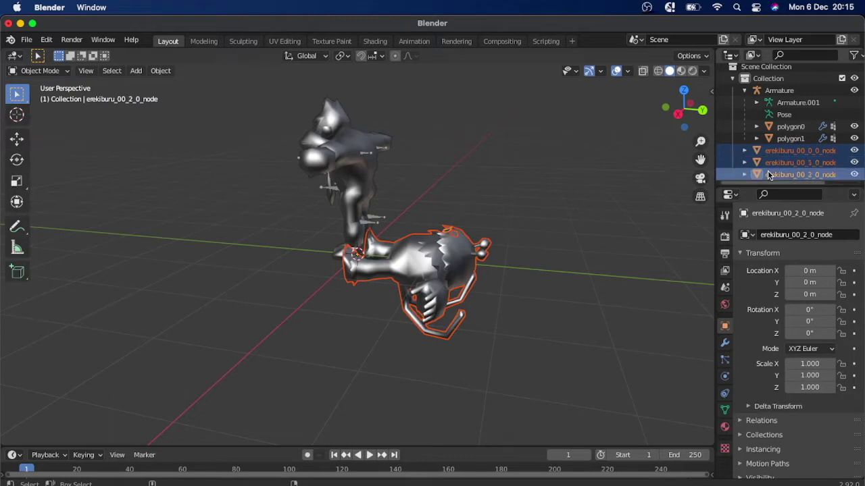
key("ctrl+j")
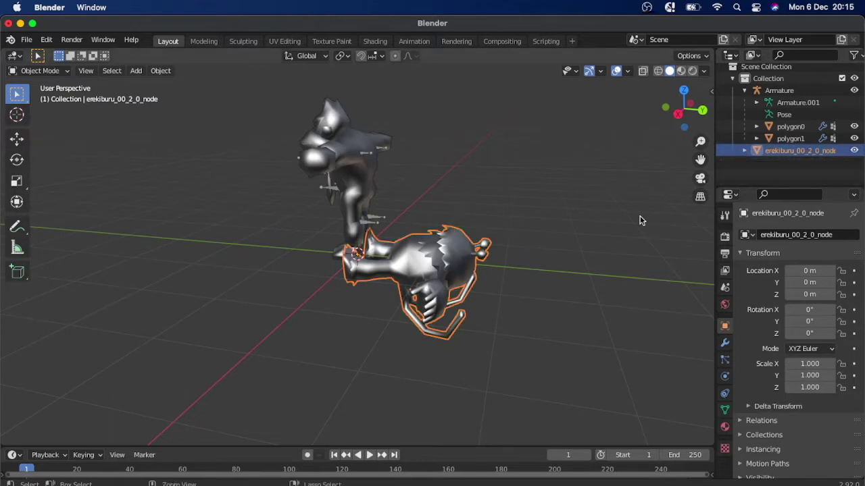
scroll(791, 157, "up", 1)
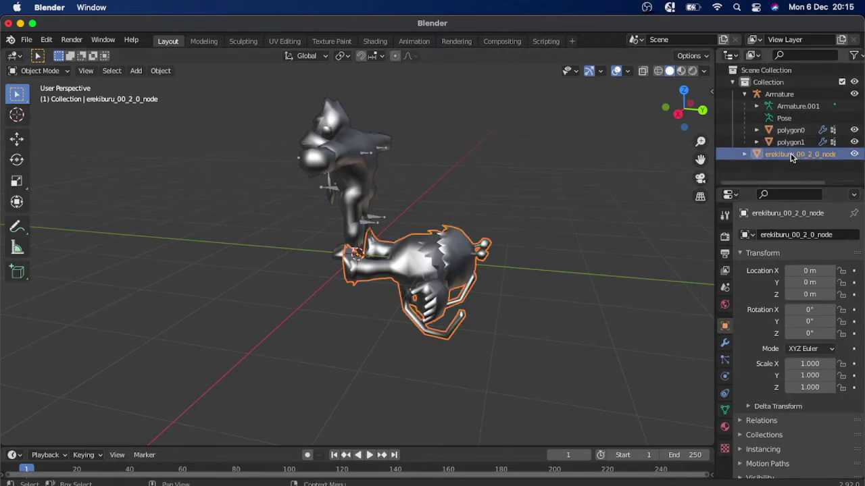
Rotate the joined Electivire mesh about 91° around the X axis so it stands upright over the Donkey Kong model
scroll(496, 218, "down", 10)
scroll(496, 217, "up", 10)
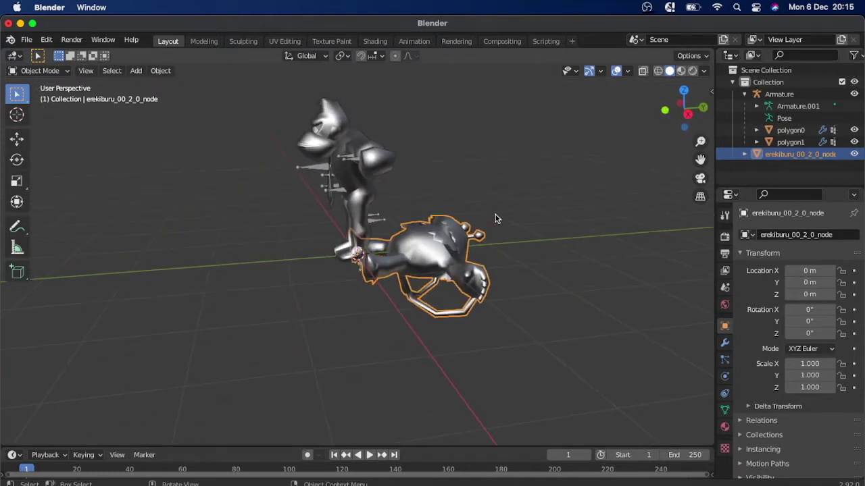
scroll(496, 218, "right", 10)
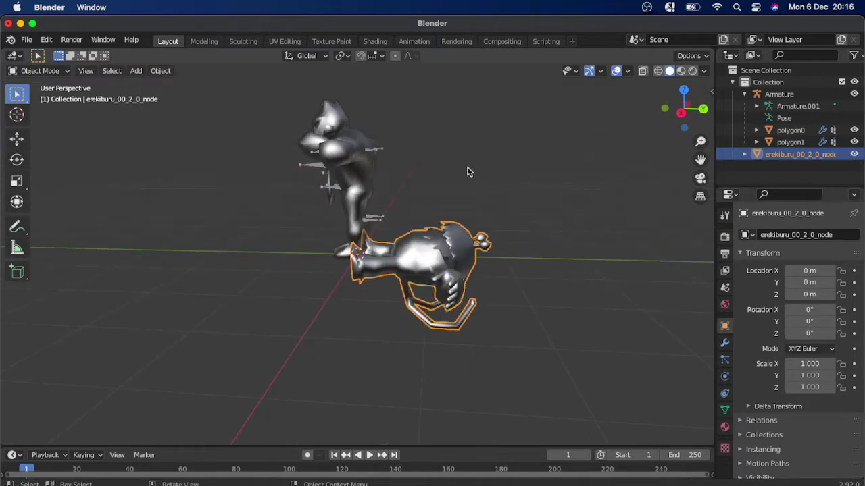
left_click(17, 159)
scroll(392, 227, "left", 3)
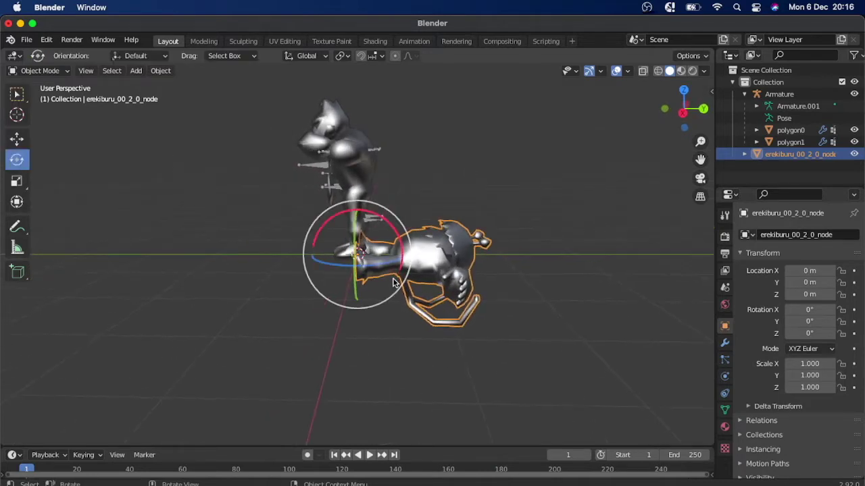
left_click_drag(391, 229, 322, 220)
scroll(322, 220, "left", 10)
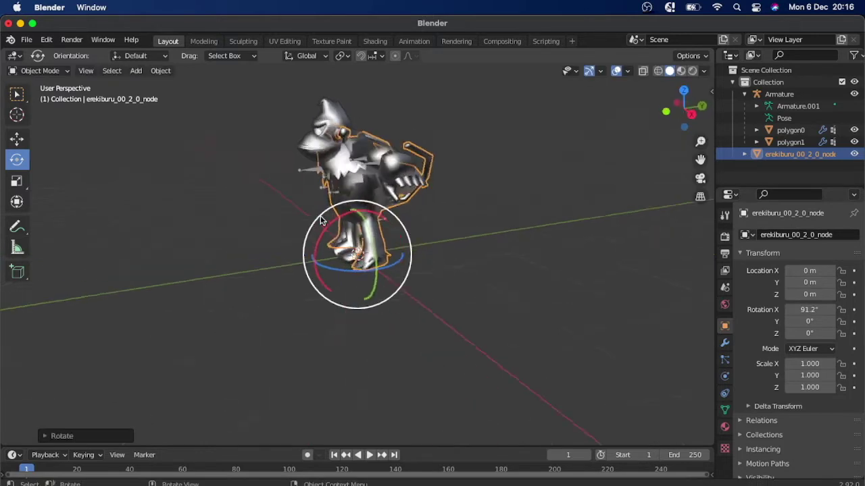
scroll(322, 219, "left", 3)
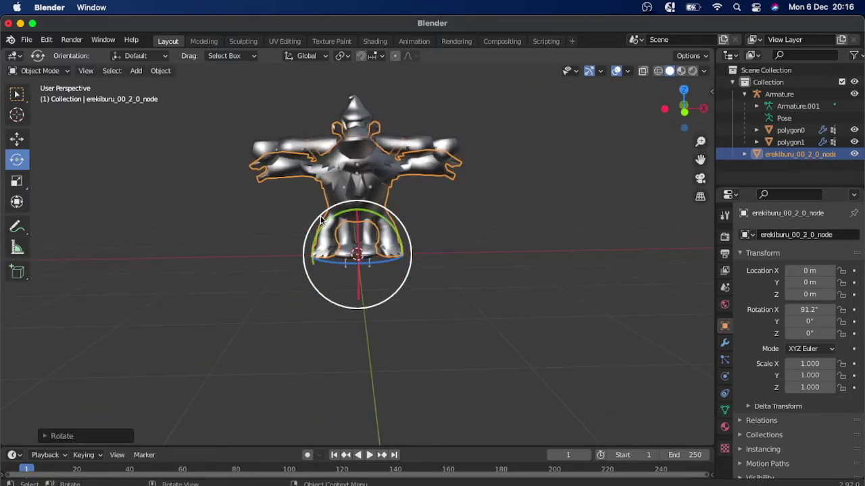
Scale the Electivire mesh uniformly to about 1.144 to match the Donkey Kong model's size
left_click(17, 181)
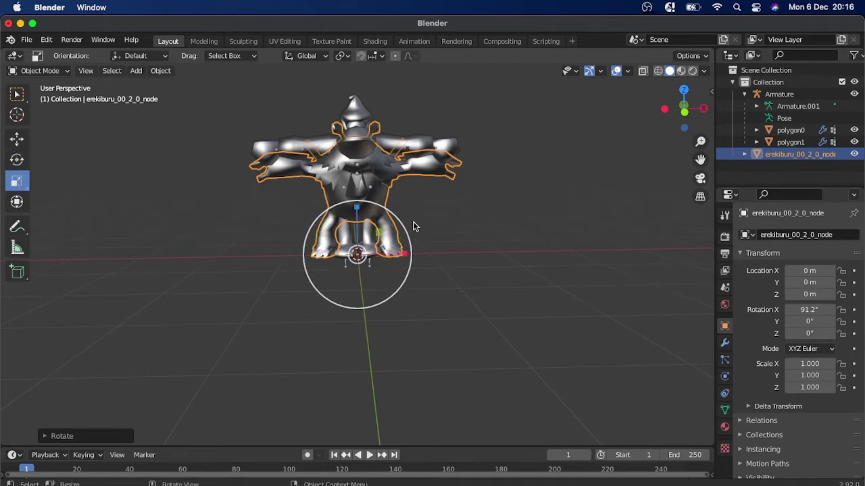
left_click_drag(414, 227, 411, 218)
scroll(412, 218, "left", 10)
scroll(413, 222, "right", 5)
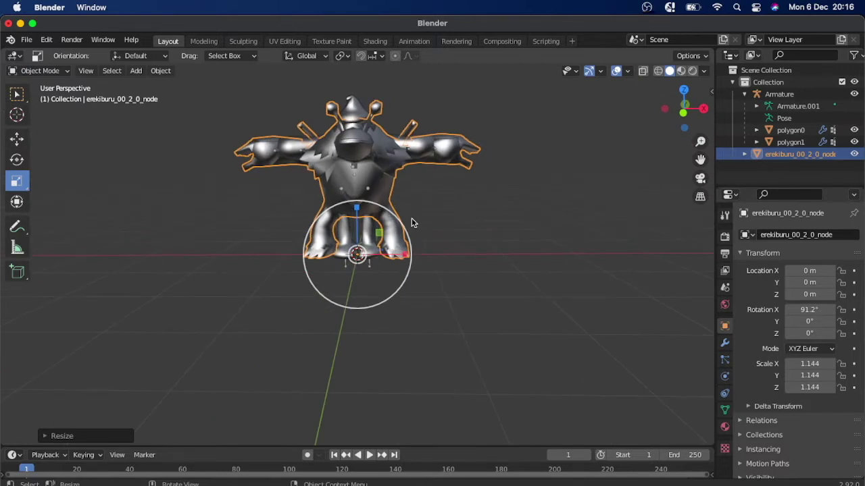
Put the Electivire mesh in Edit Mode with wireframe shading, show its vertex groups and deselect all vertices
scroll(414, 223, "up", 8)
scroll(415, 223, "right", 5)
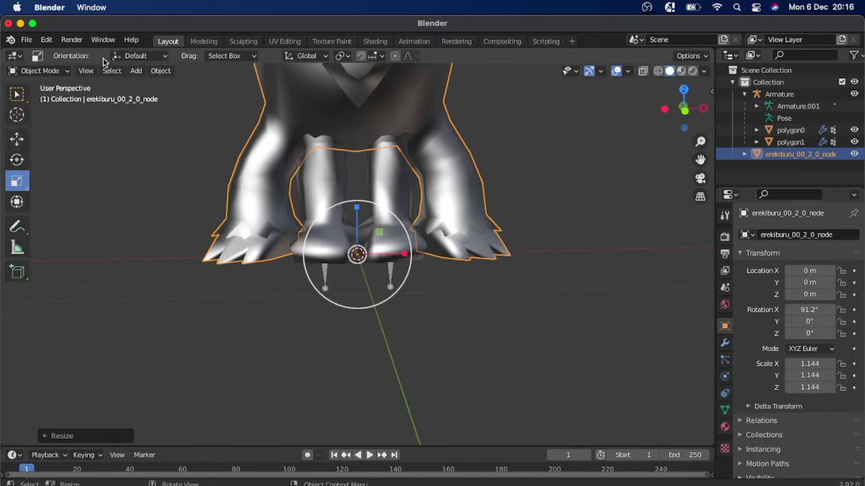
left_click(60, 71)
left_click(39, 98)
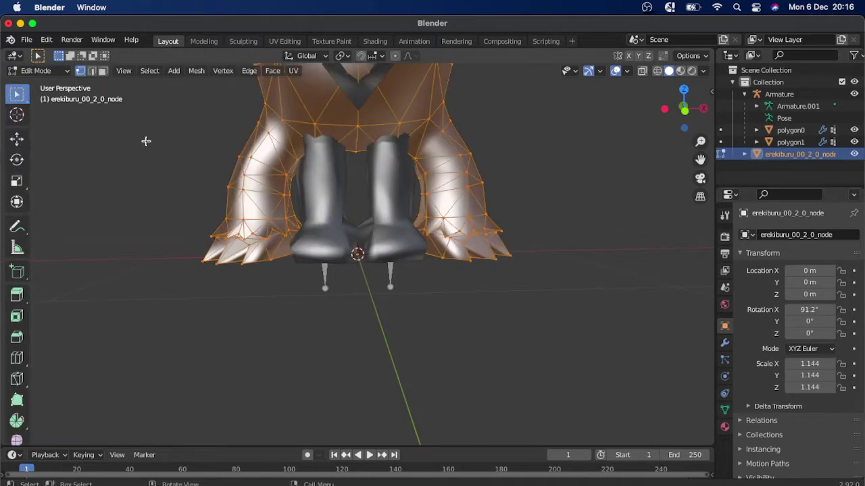
left_click(657, 71)
scroll(446, 177, "left", 5)
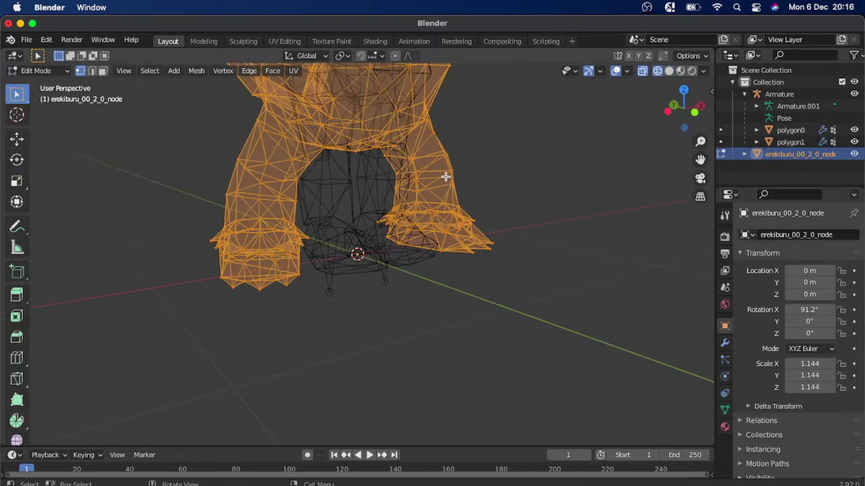
scroll(446, 177, "left", 3)
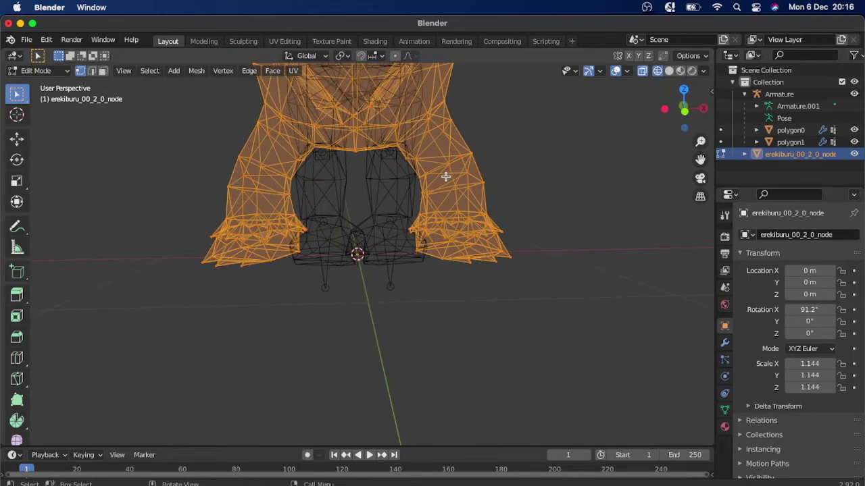
left_click(725, 410)
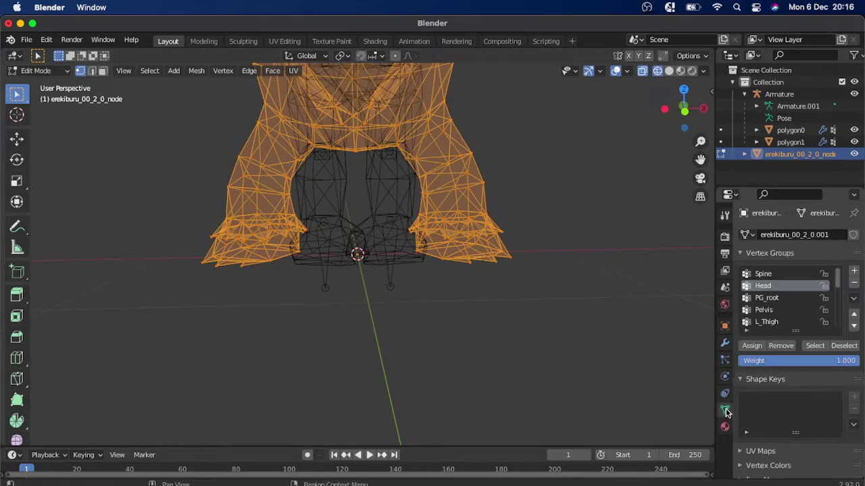
left_click(677, 295)
Select the vertices of the L_Thigh and L_Calf groups and move that leg inward along X toward Donkey Kong's leg
scroll(796, 299, "down", 6)
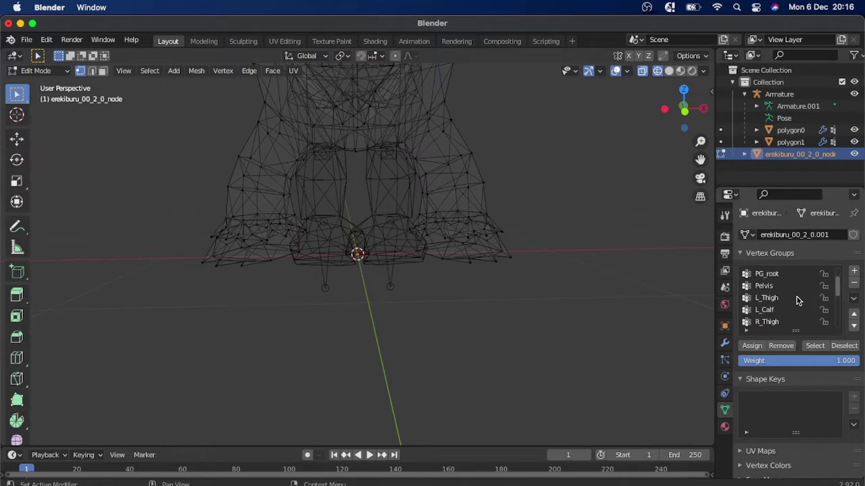
scroll(795, 300, "down", 3)
scroll(796, 300, "up", 6)
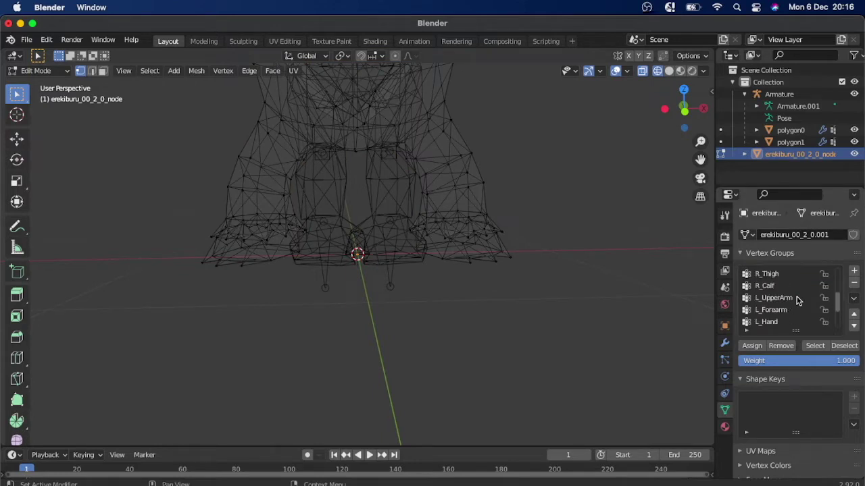
left_click(783, 289)
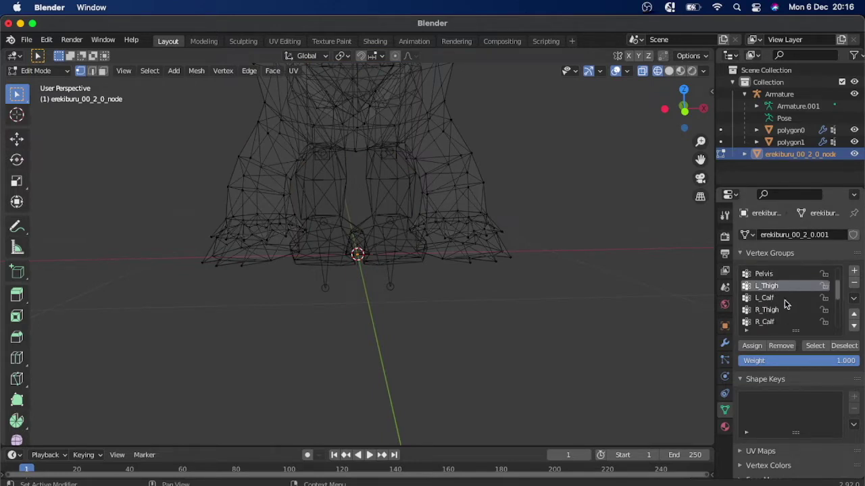
left_click(815, 345)
left_click(776, 299)
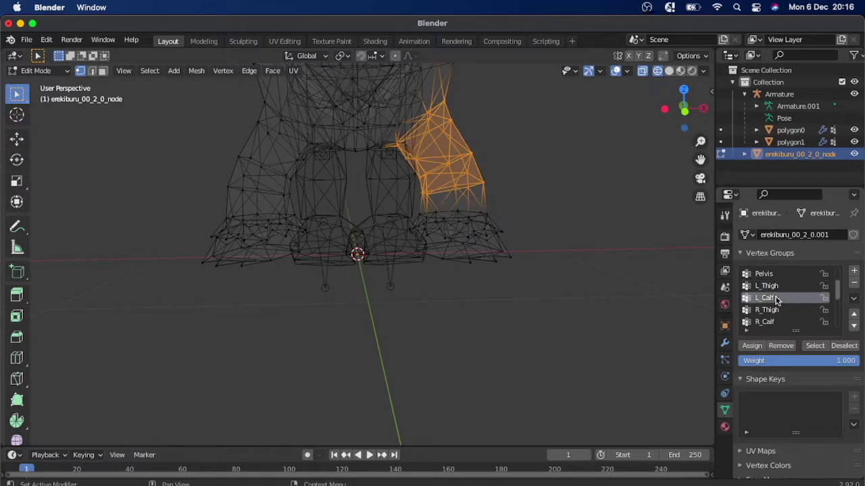
left_click(815, 345)
middle_click_drag(448, 260, 449, 260)
left_click(17, 160)
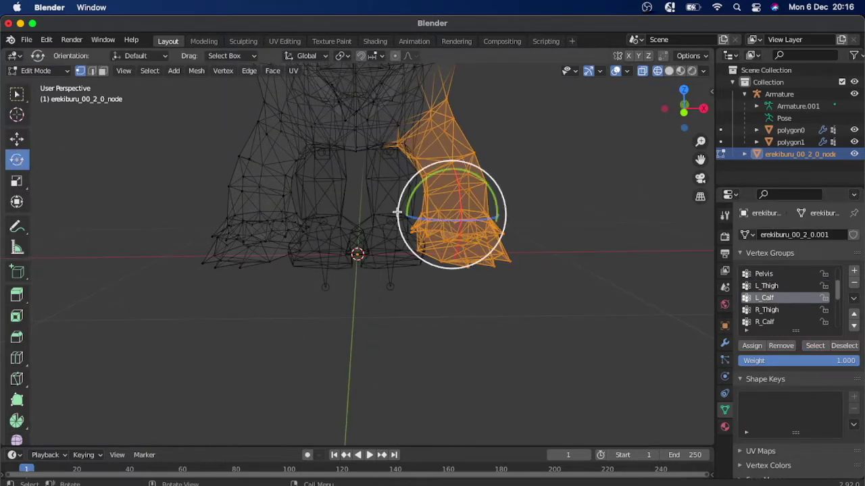
left_click(17, 139)
left_click_drag(503, 213, 471, 219)
scroll(471, 218, "left", 5)
scroll(471, 219, "left", 5)
scroll(471, 218, "left", 5)
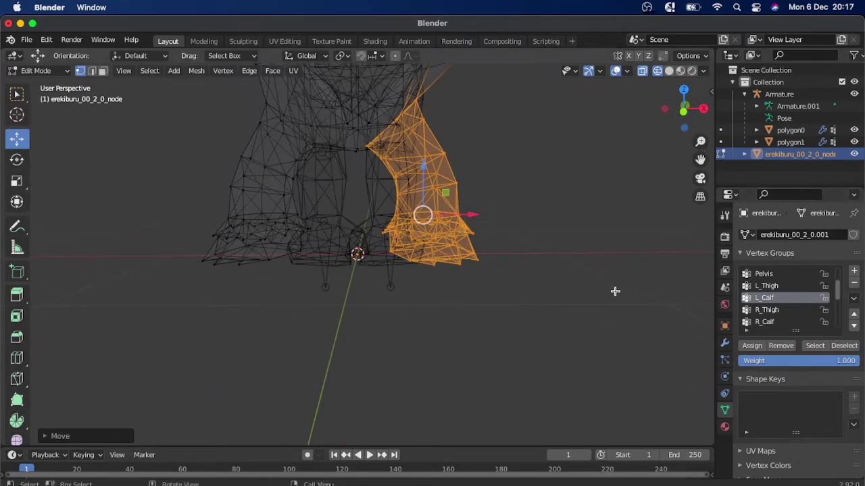
Select only the R_Thigh and R_Calf group vertices and move that leg inward about 0.12 m along X
left_click(560, 306)
scroll(796, 300, "down", 1)
left_click(782, 298)
left_click(815, 345)
left_click(780, 312)
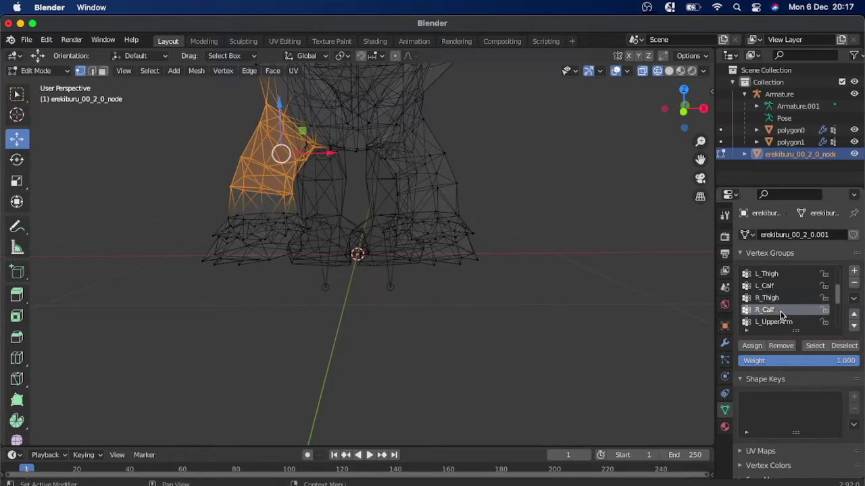
left_click(815, 346)
scroll(378, 263, "left", 2)
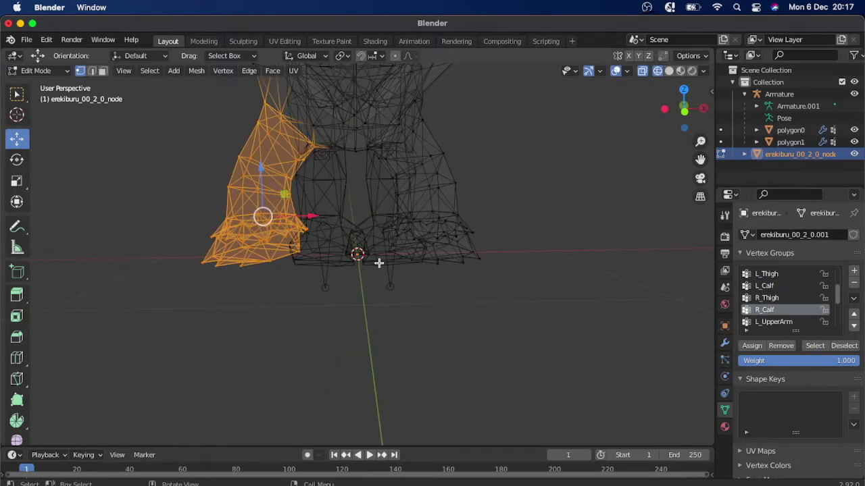
key("g")
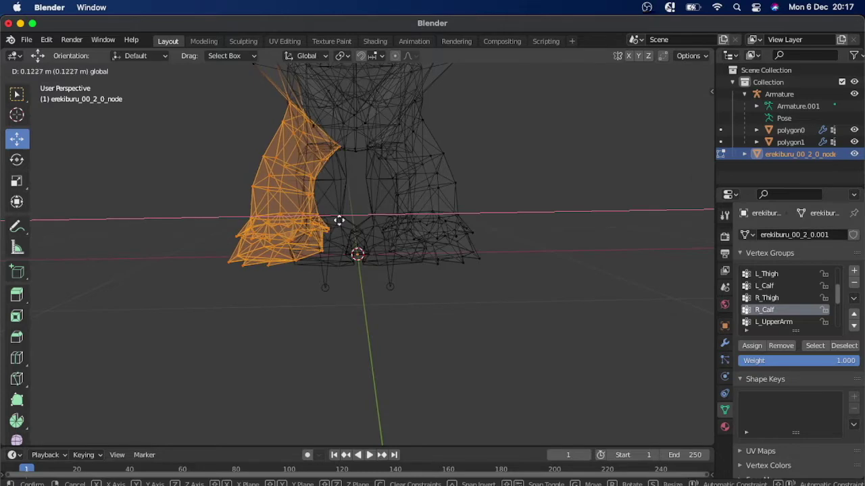
left_click(340, 222)
scroll(341, 221, "left", 5)
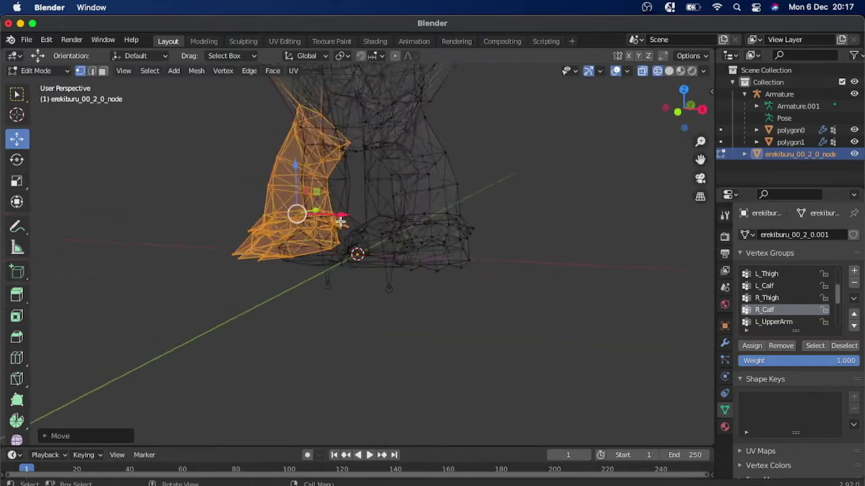
scroll(341, 222, "left", 2)
Switch the viewport to solid shading and examine how both Electivire legs line up with Donkey Kong's from all sides
left_click(670, 70)
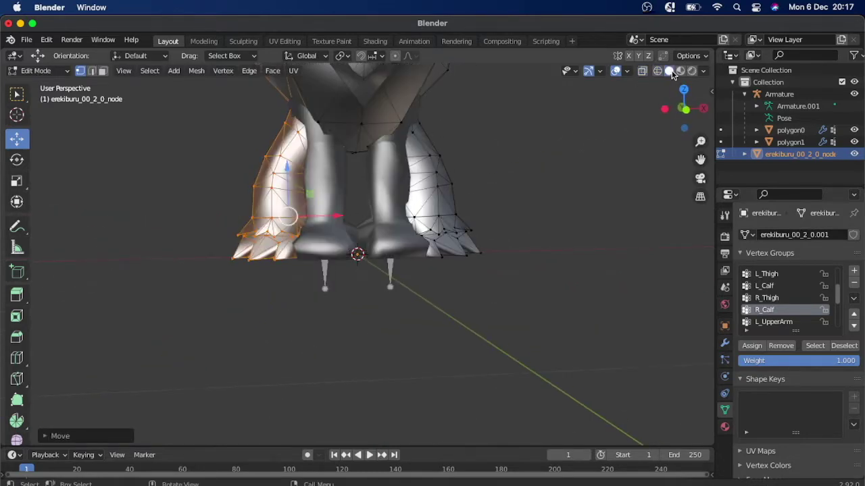
scroll(374, 194, "left", 5)
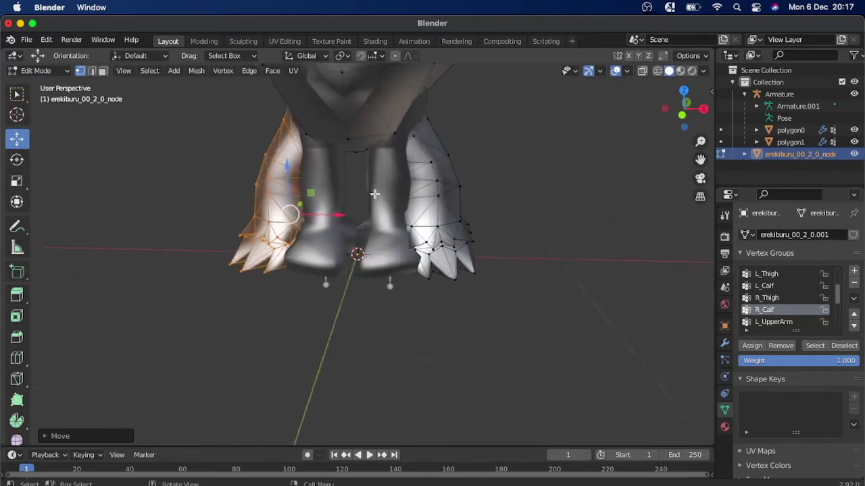
scroll(374, 193, "left", 5)
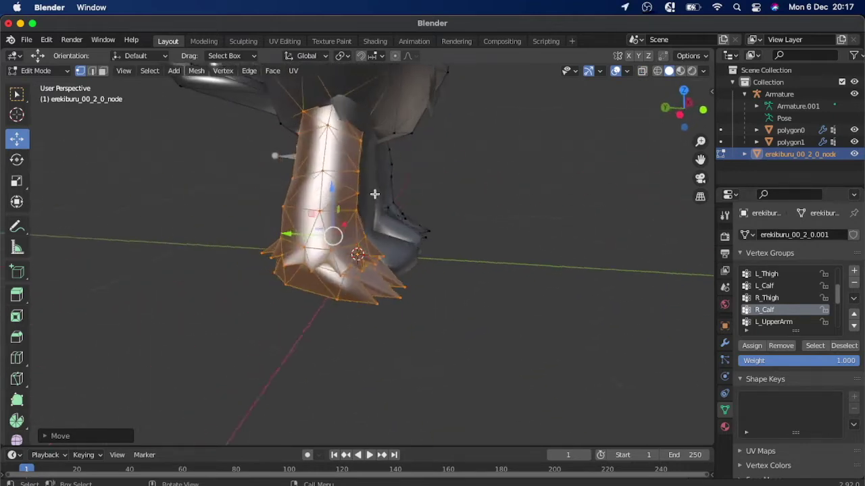
scroll(375, 194, "left", 5)
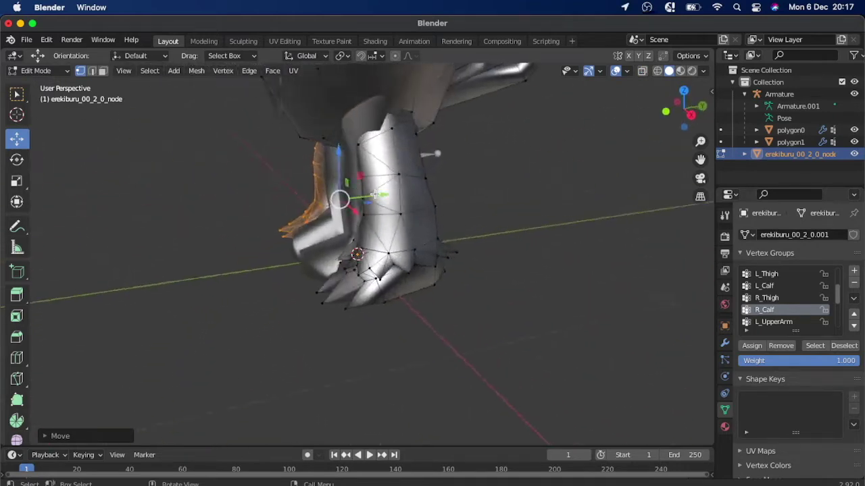
scroll(375, 194, "left", 5)
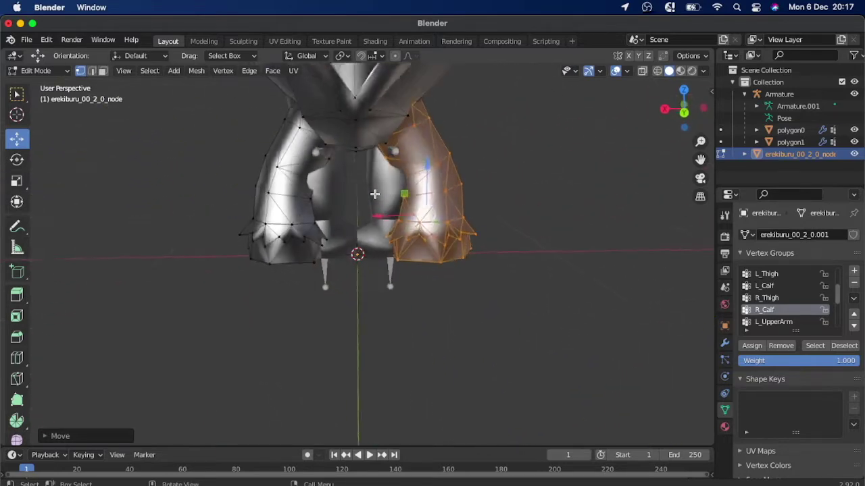
scroll(375, 193, "left", 5)
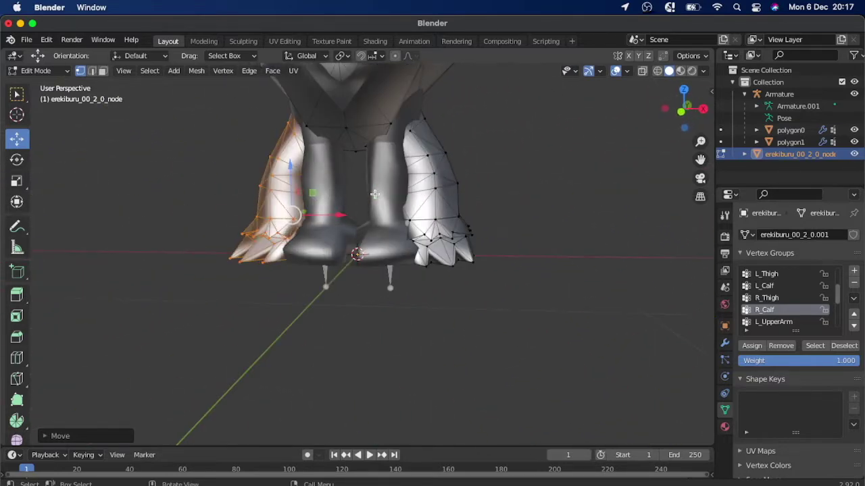
scroll(375, 194, "left", 3)
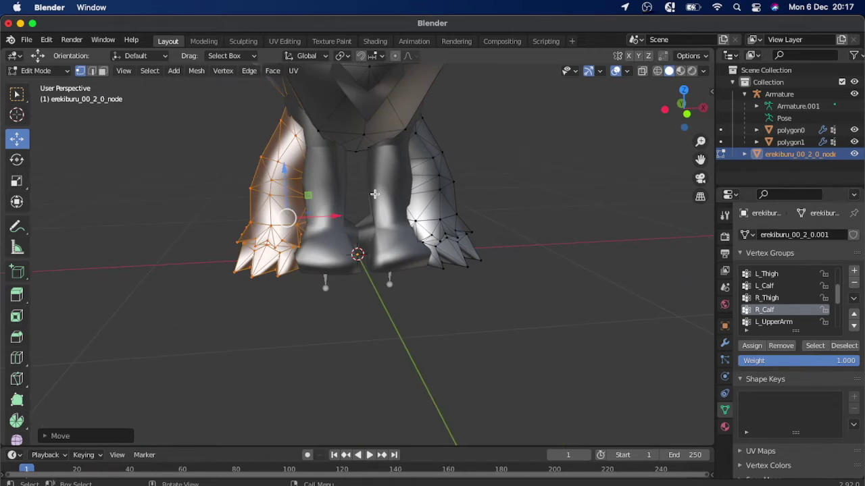
Check the moved legs against Donkey Kong's and return the Electivire mesh to Object Mode
scroll(375, 194, "down", 5, "ctrl")
scroll(375, 194, "down", 5)
scroll(375, 194, "up", 5)
scroll(374, 194, "up", 3, "ctrl")
scroll(374, 194, "right", 5)
scroll(374, 194, "up", 5, "ctrl")
scroll(365, 200, "down", 3, "ctrl")
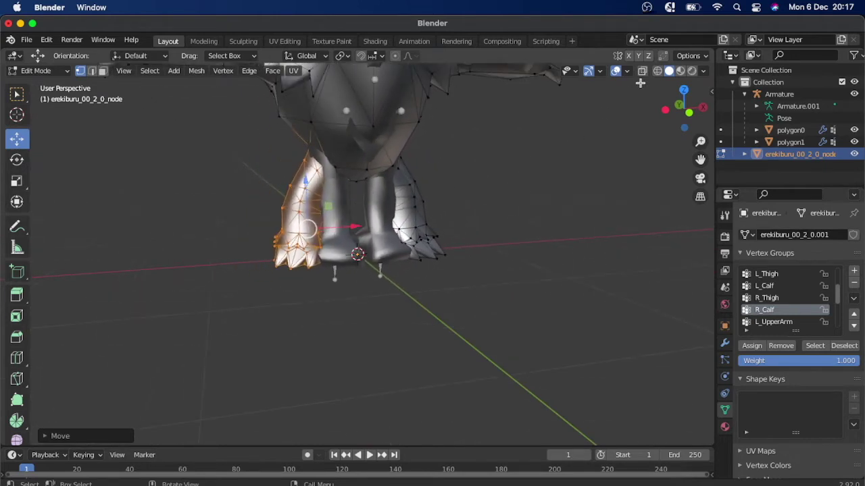
left_click(39, 71)
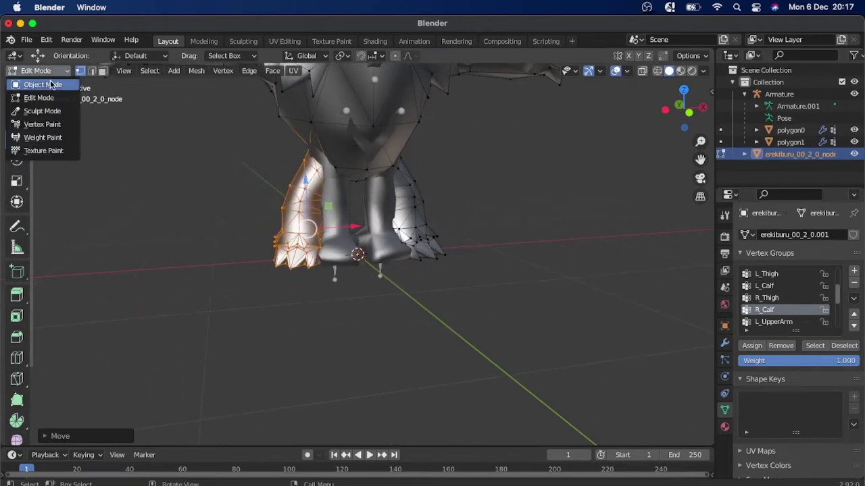
left_click(48, 86)
Delete the Donkey Kong meshes polygon0 and polygon1, keeping the armature and the Electivire mesh
scroll(511, 160, "left", 5)
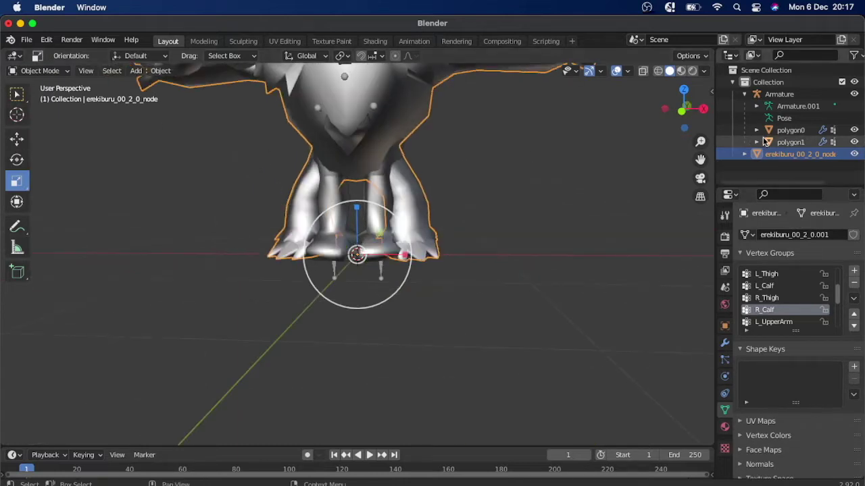
scroll(497, 139, "up", 10)
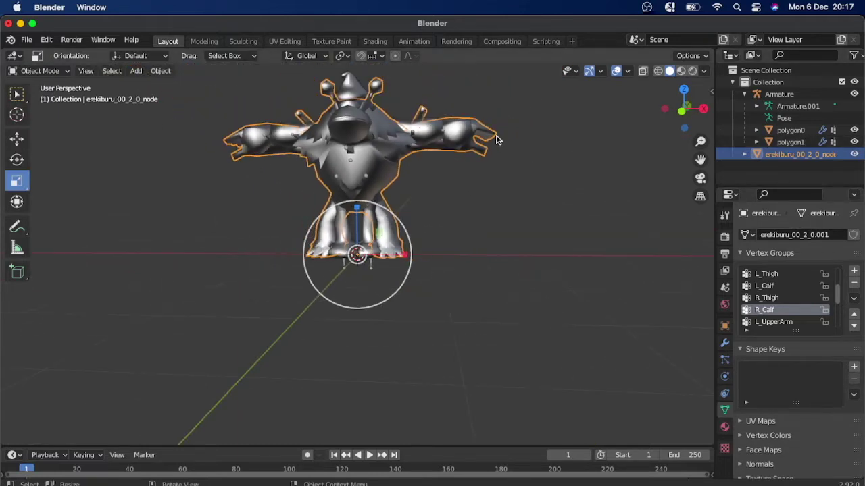
scroll(496, 140, "up", 1)
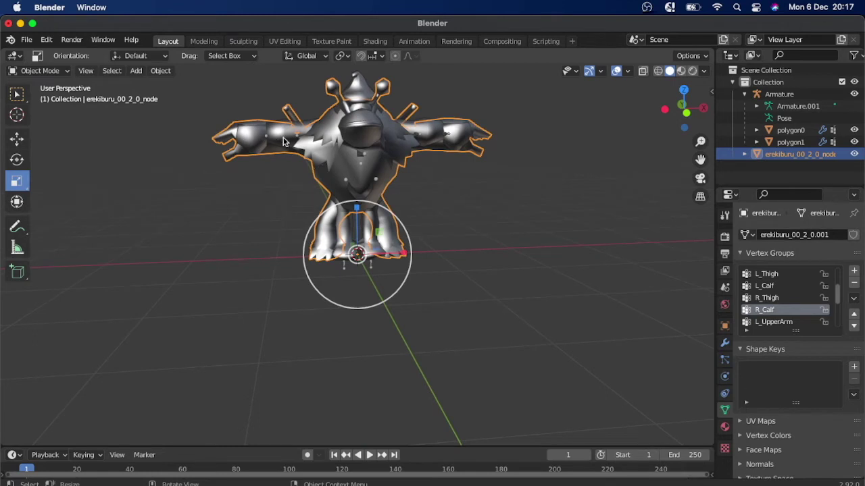
scroll(454, 143, "right", 5)
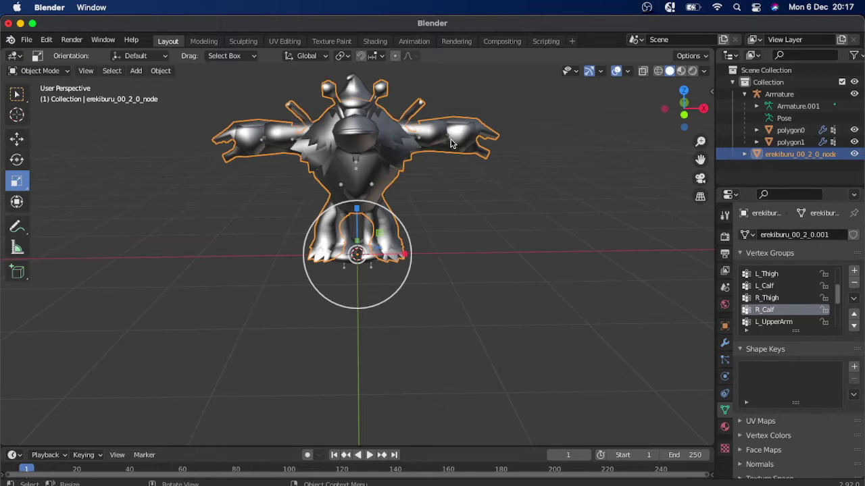
left_click(783, 130)
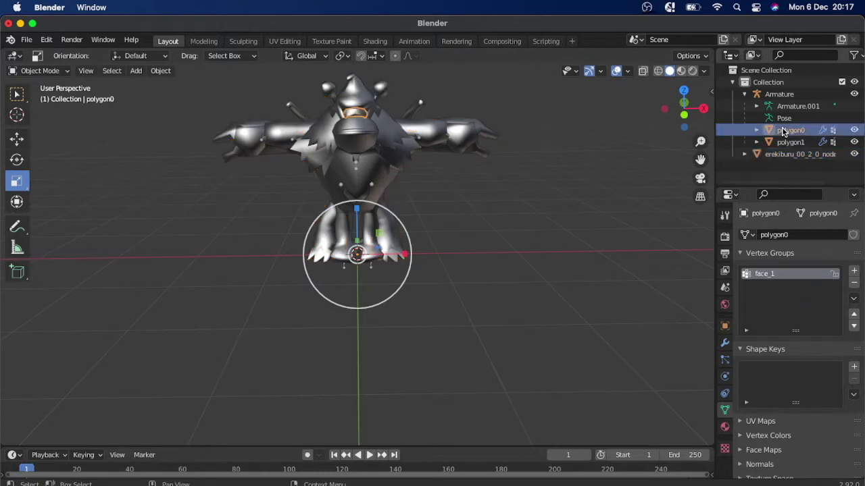
key("x")
left_click(784, 130)
key("x")
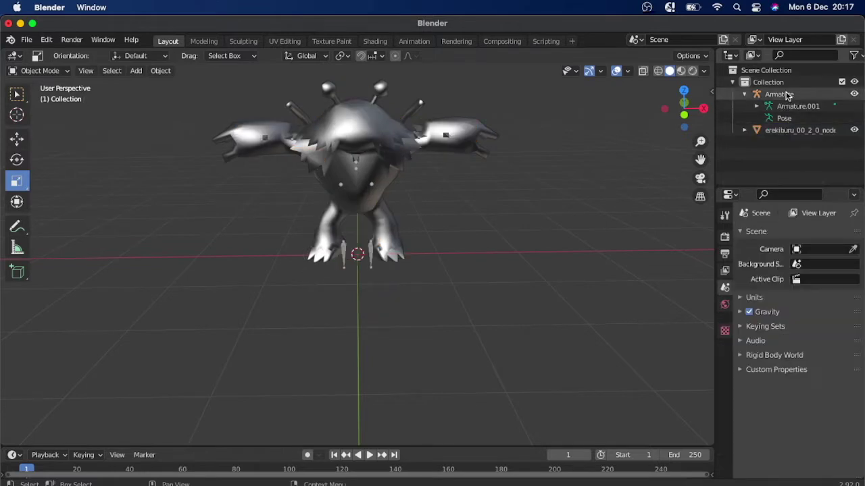
Parent the erekiburu_00_2_0_node mesh to the Armature using Armature Deform With Empty Groups
left_click(776, 132)
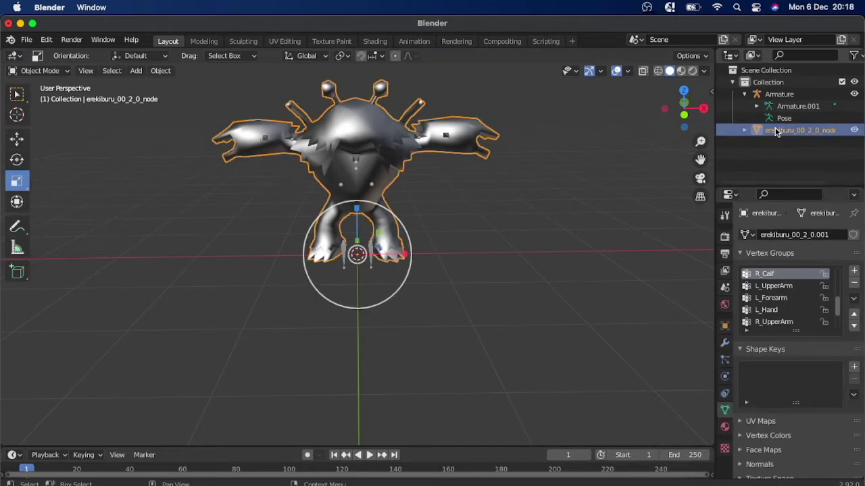
left_click(783, 95)
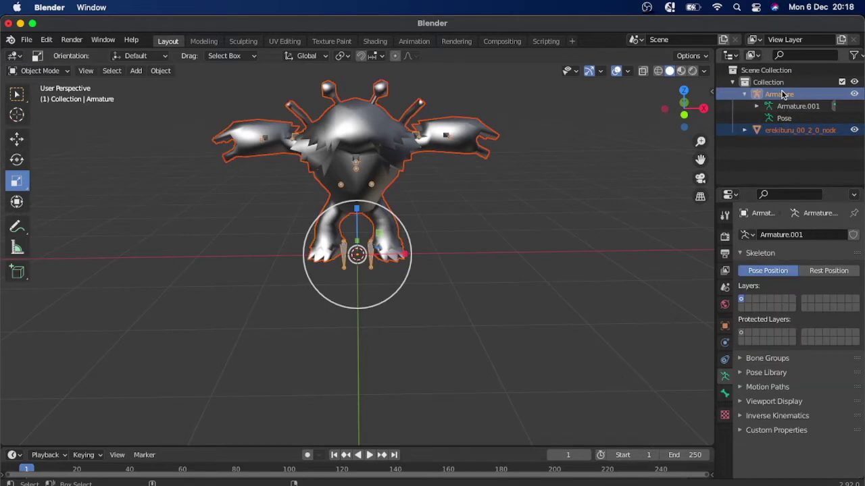
right_click(555, 229)
mouse_move(530, 329)
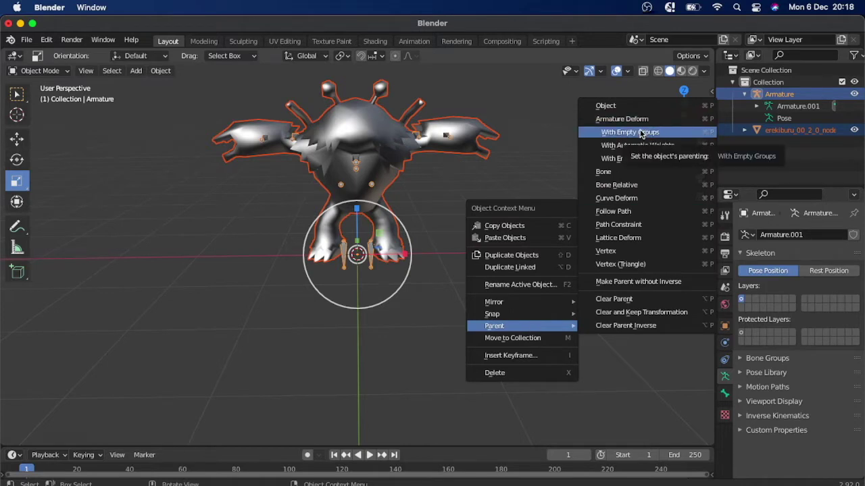
left_click(630, 132)
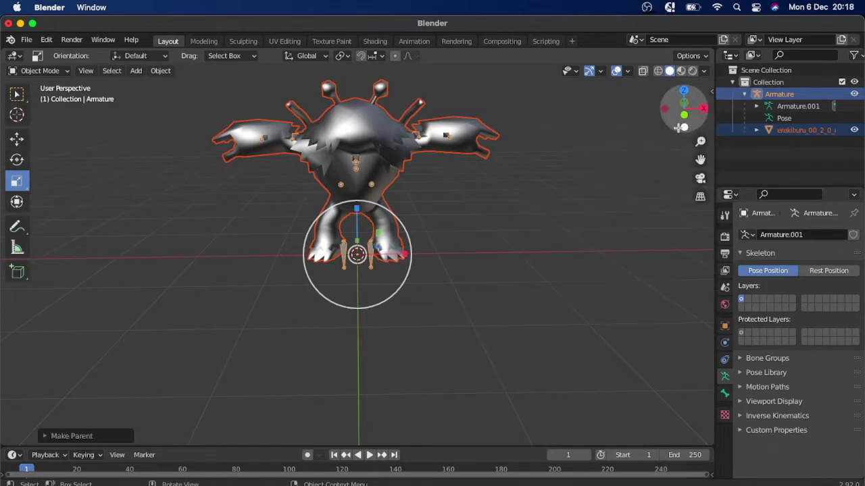
Select the Electivire mesh and review its vertex group list, comparing the original groups with those added from the armature
left_click(804, 131)
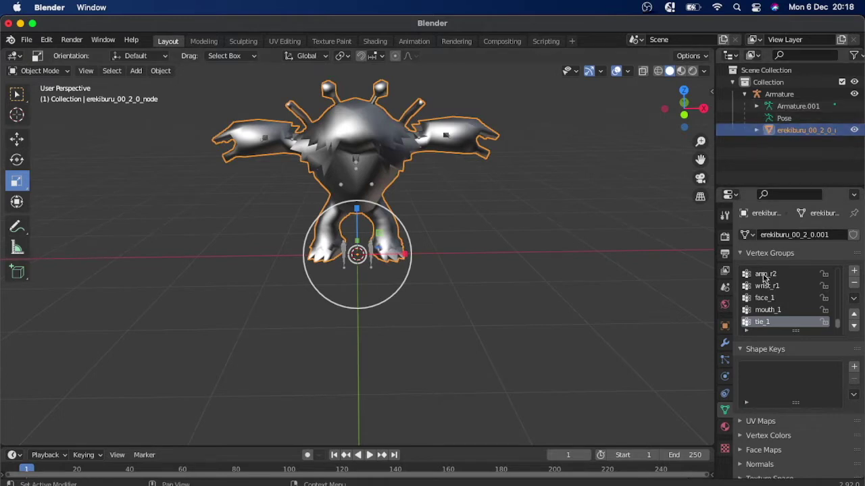
scroll(800, 294, "up", 5)
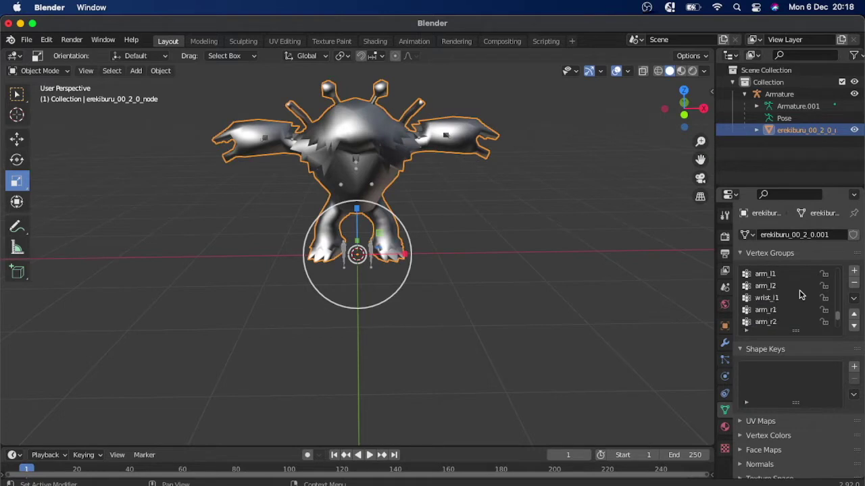
scroll(801, 295, "up", 3)
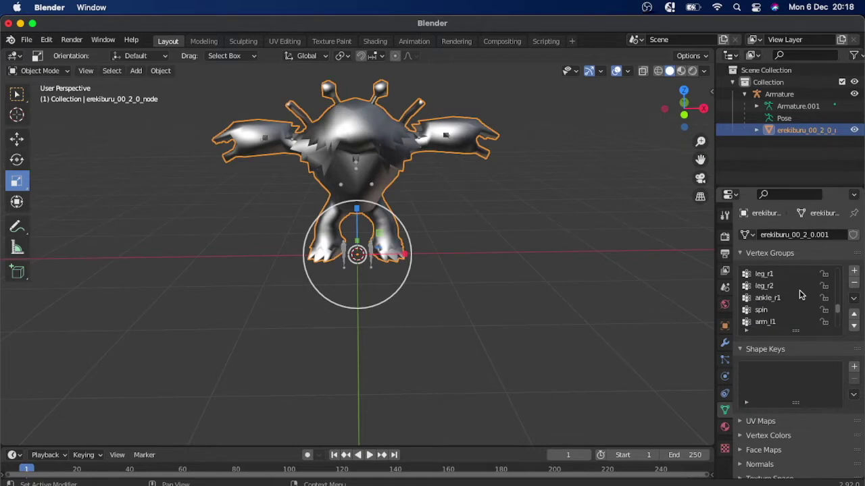
scroll(800, 295, "up", 8)
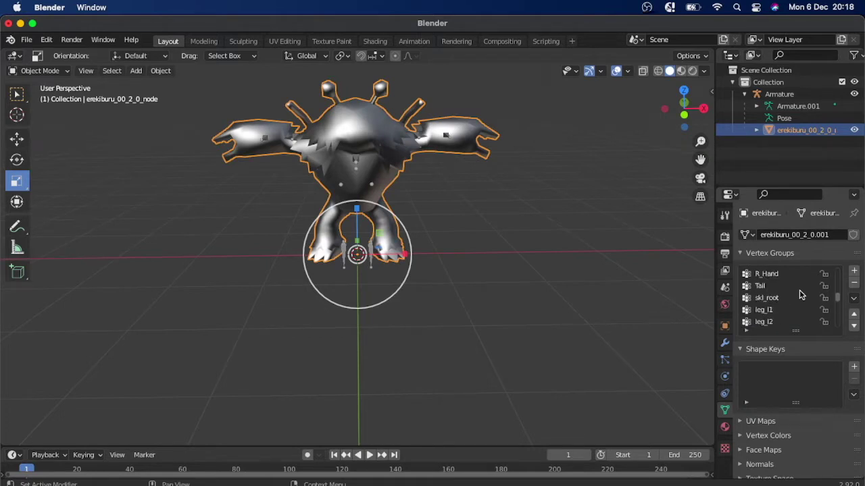
scroll(800, 295, "up", 10)
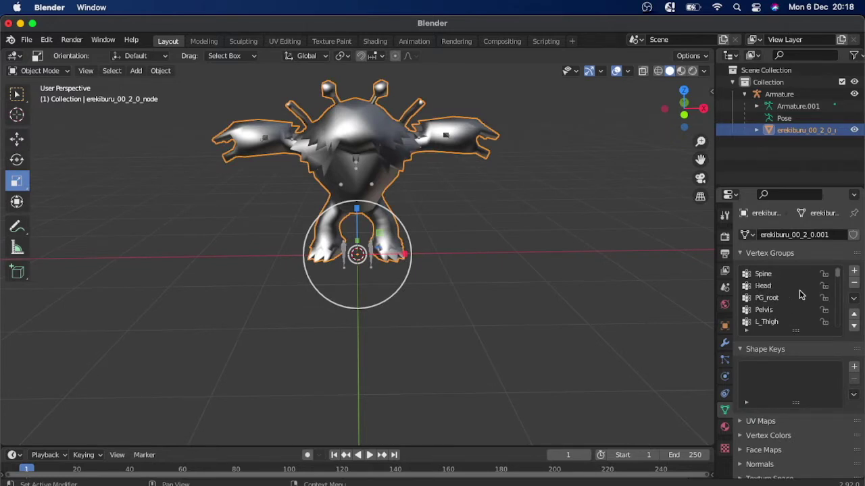
scroll(800, 294, "down", 5)
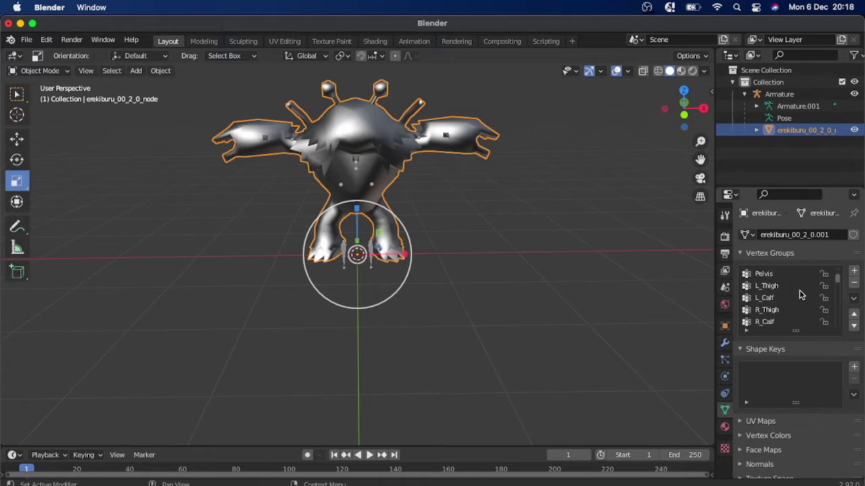
scroll(801, 295, "up", 5)
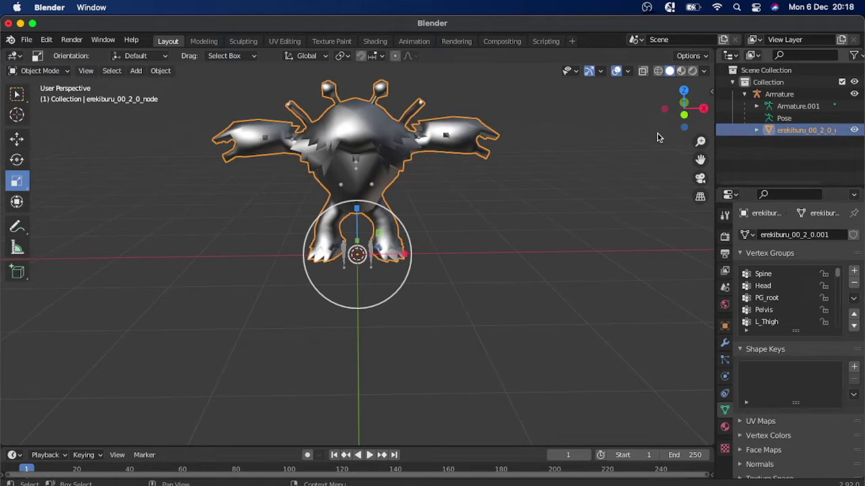
Put the Electivire mesh in Edit Mode with wireframe shading
left_click(67, 71)
left_click(52, 99)
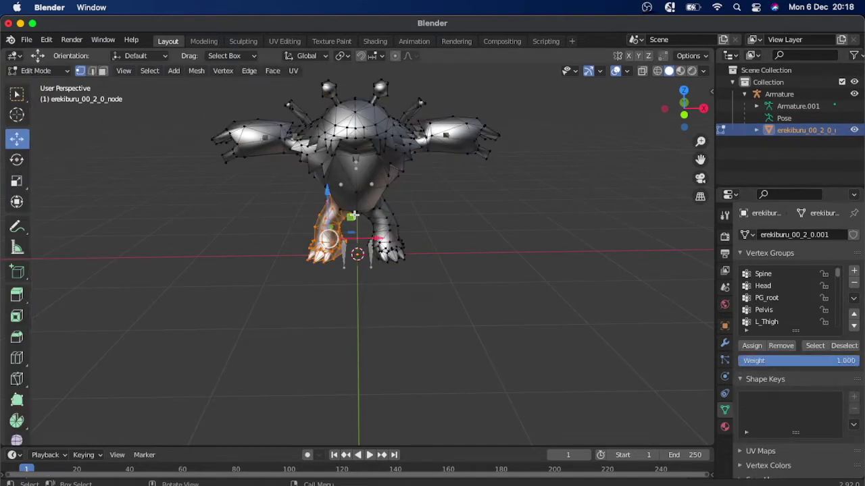
left_click(658, 72)
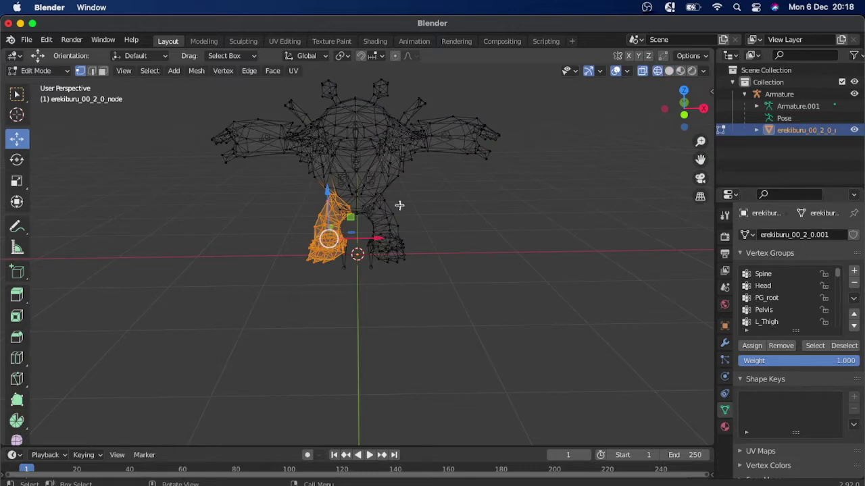
Box-select only the vertices of the Electivire's left foot and ankle, on the positive X side
scroll(399, 205, "up", 7)
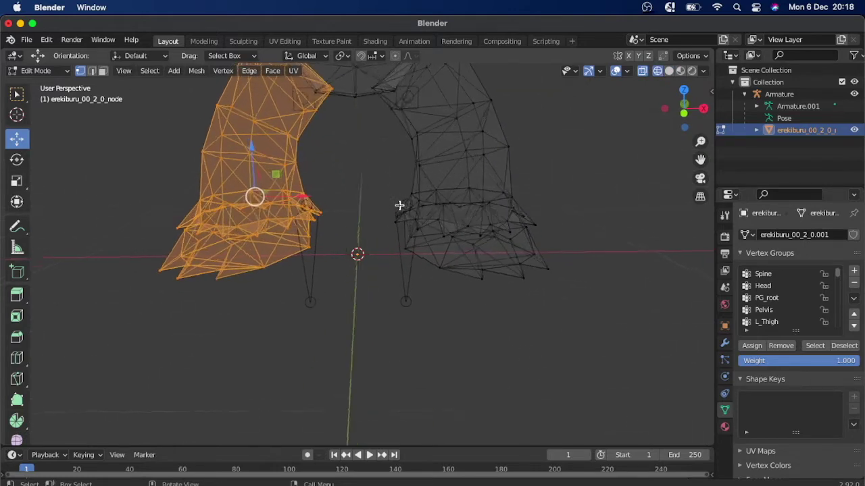
middle_click_drag(399, 206, 400, 230)
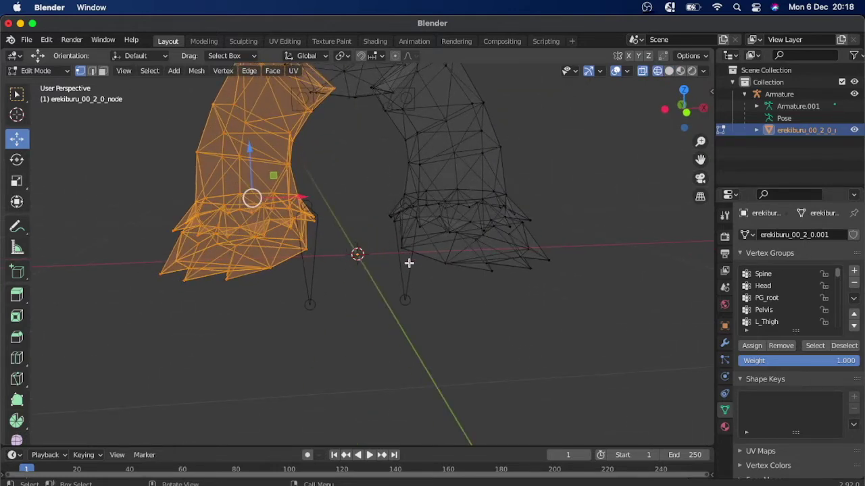
scroll(406, 236, "right", 5)
scroll(406, 236, "left", 3)
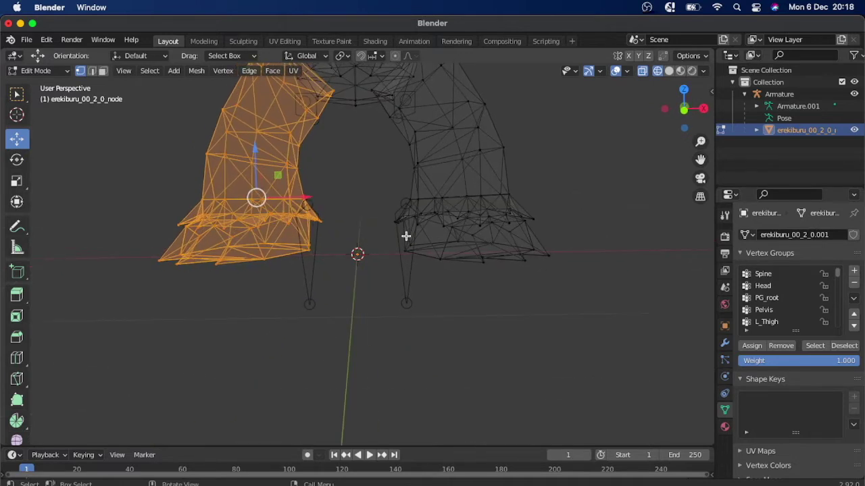
scroll(770, 312, "down", 10)
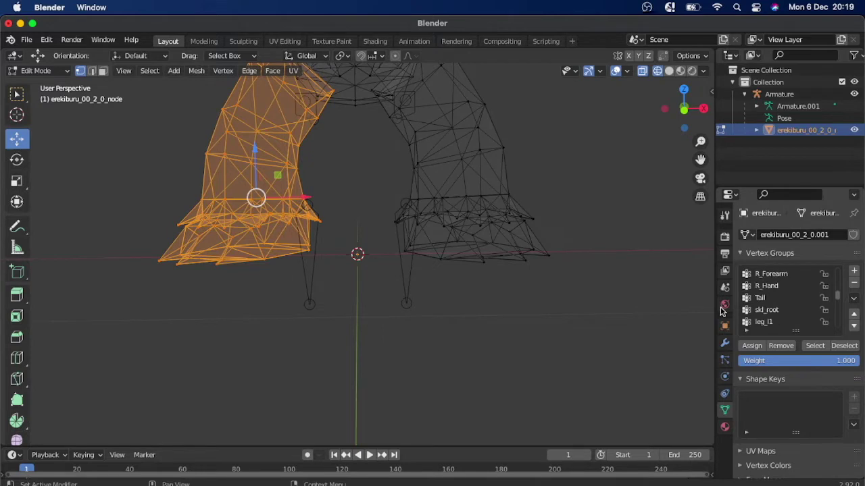
scroll(490, 249, "left", 5)
scroll(490, 249, "left", 3)
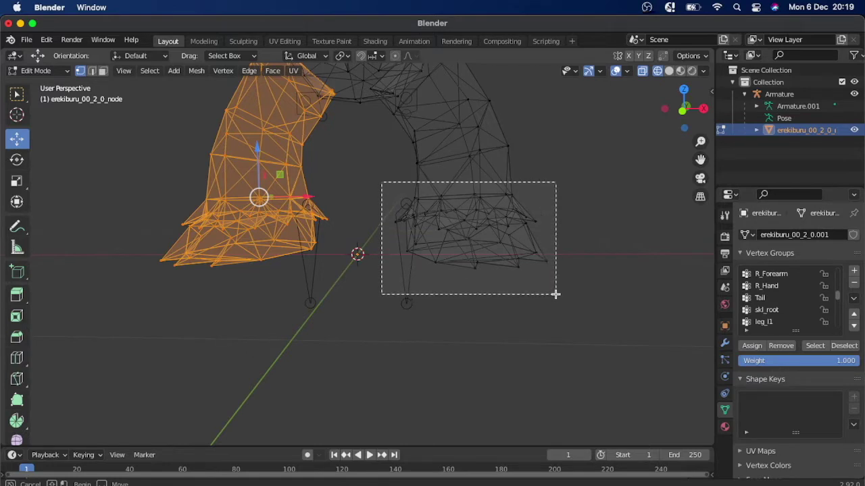
left_click_drag(562, 295, 563, 297)
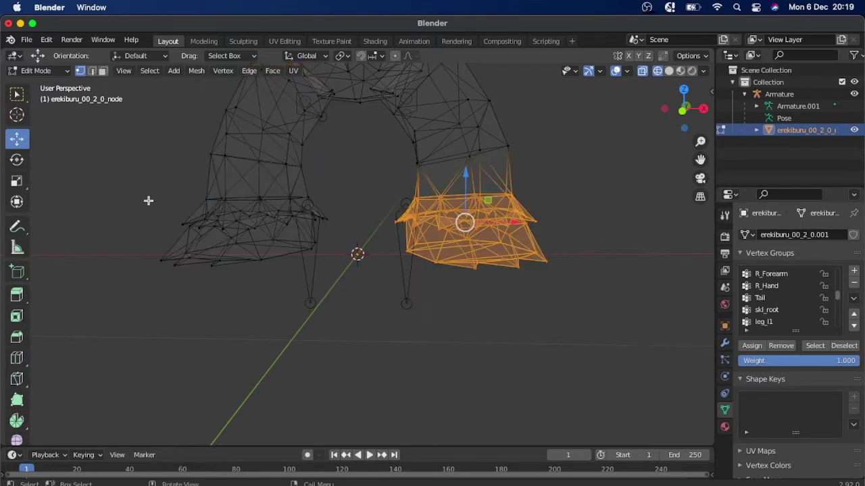
Assign the selected left foot vertices to the ankle_l1 vertex group with weight 1.000
scroll(546, 270, "left", 10)
scroll(546, 270, "left", 10)
scroll(547, 271, "left", 10)
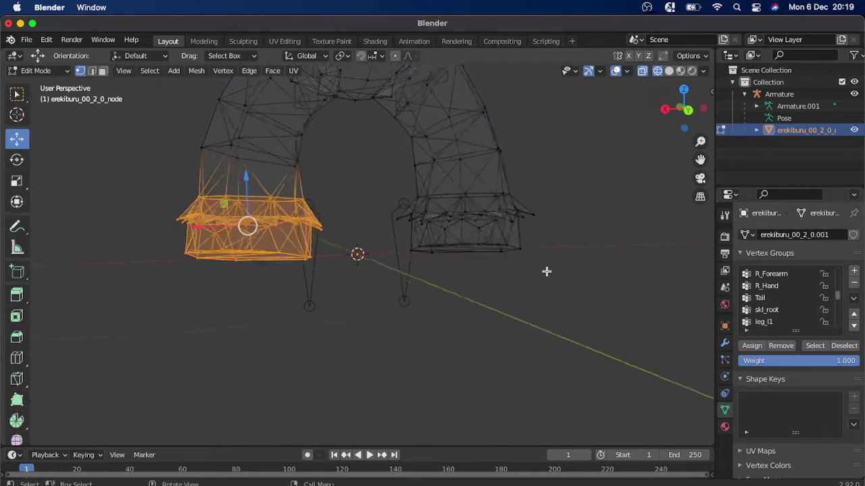
scroll(547, 271, "left", 10)
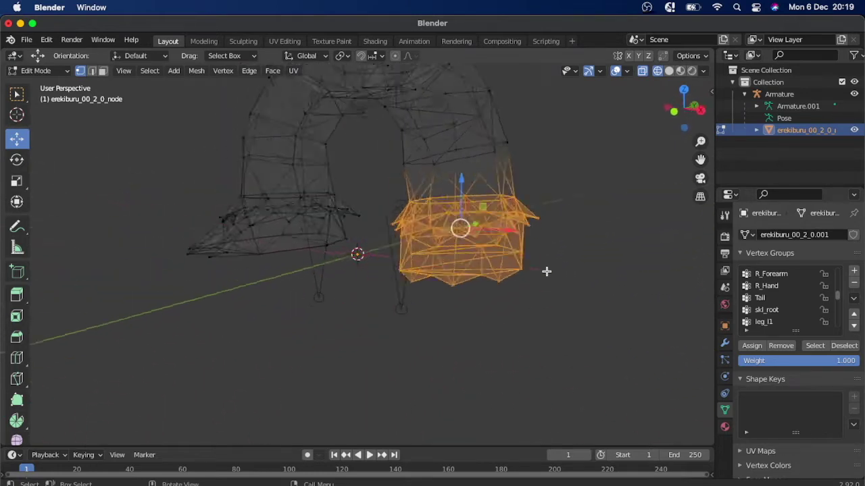
scroll(546, 271, "down", 5)
scroll(547, 271, "up", 5)
scroll(547, 271, "left", 5)
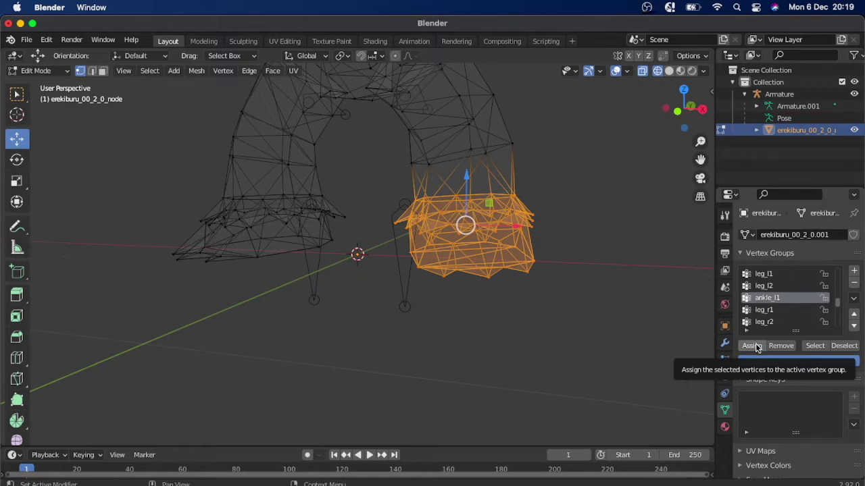
left_click(756, 347)
Clear the left foot selection and select the vertices belonging to the original Head vertex group
scroll(455, 317, "down", 5)
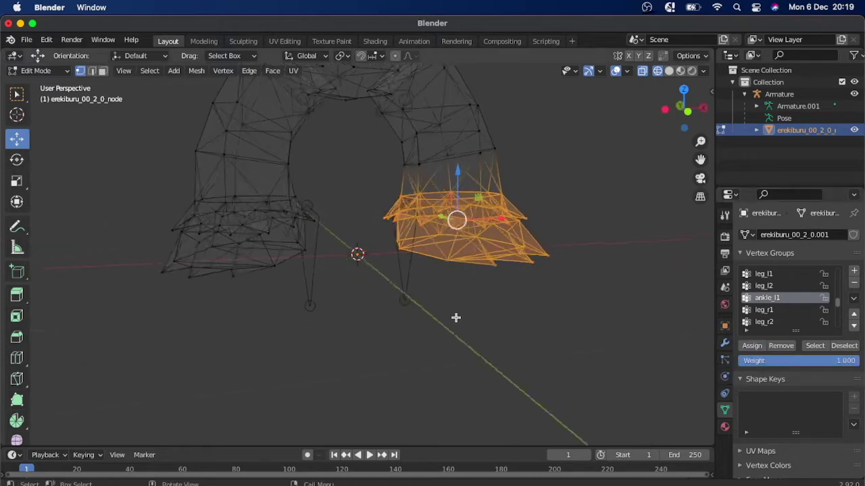
scroll(456, 318, "down", 2)
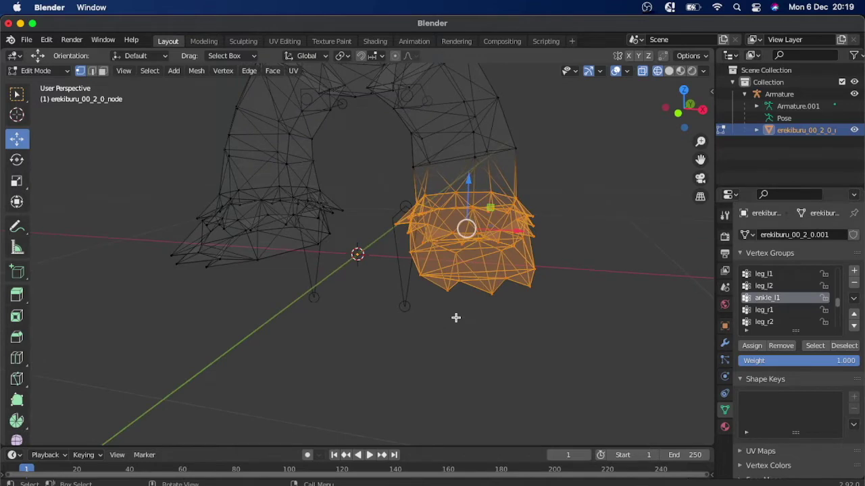
scroll(455, 318, "left", 8)
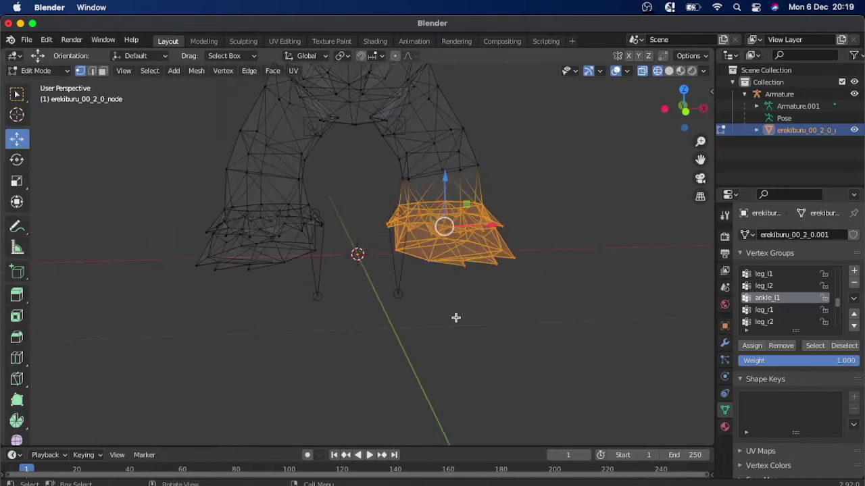
scroll(455, 317, "right", 4)
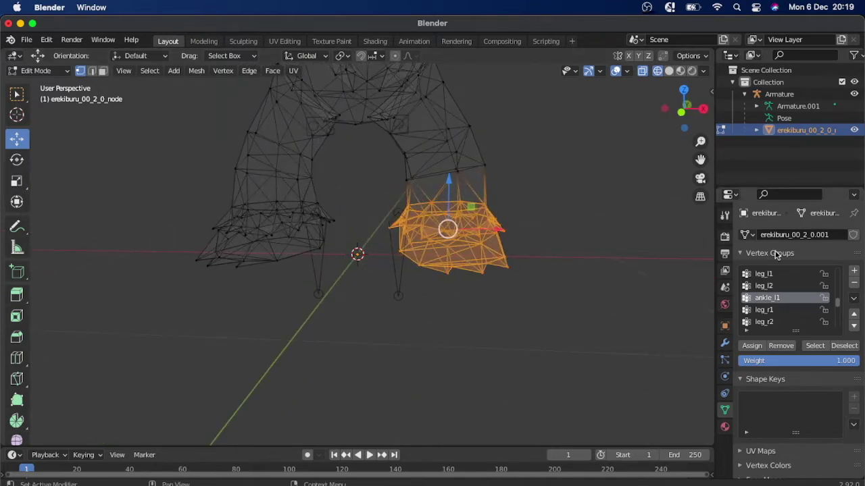
scroll(795, 298, "up", 5)
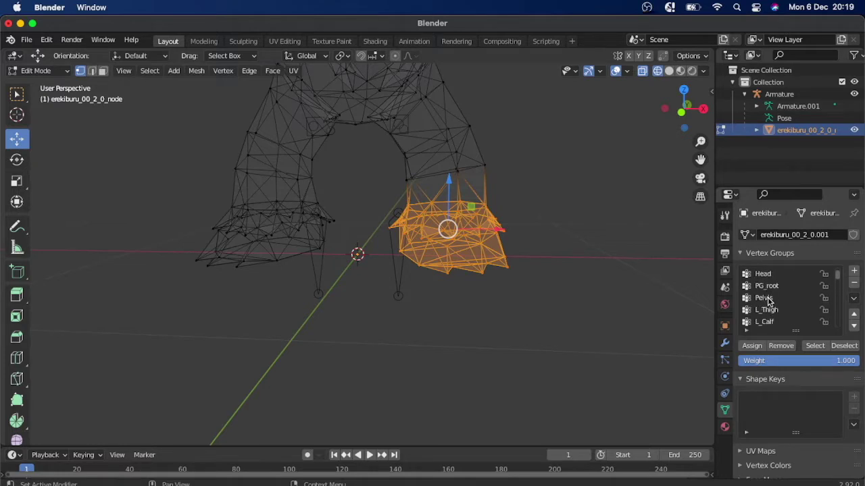
scroll(376, 187, "down", 8)
scroll(378, 183, "left", 4)
scroll(378, 183, "left", 2)
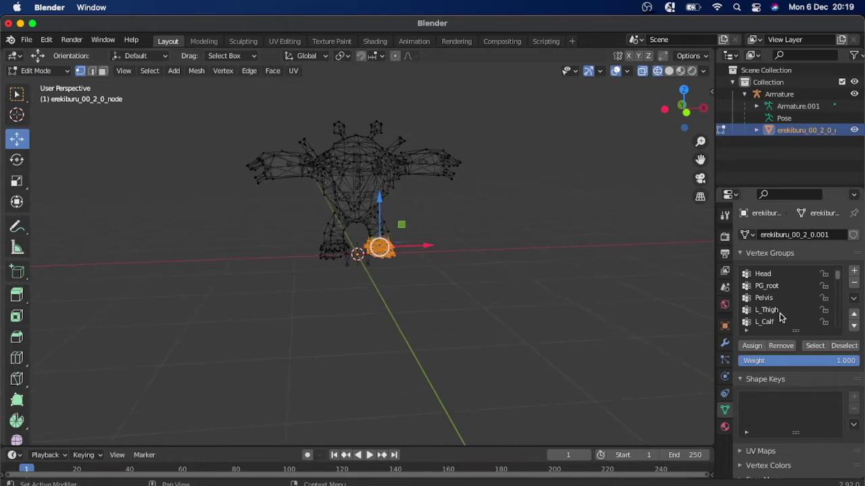
left_click(659, 315)
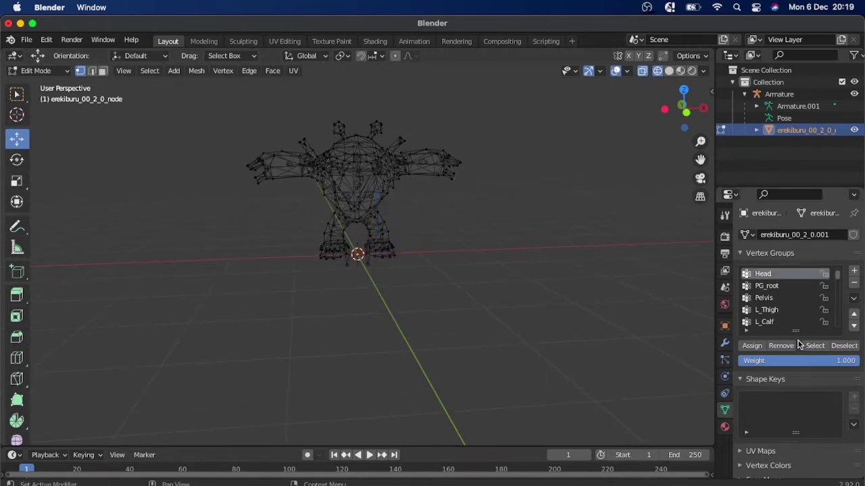
left_click(810, 348)
Assign the selected head vertices to the armature's face_1 vertex group with weight 1.000
scroll(383, 256, "left", 6)
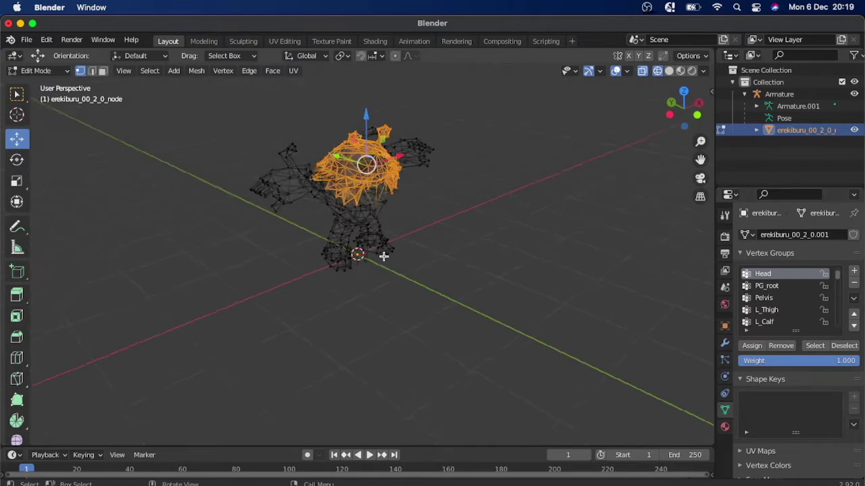
scroll(383, 256, "left", 10)
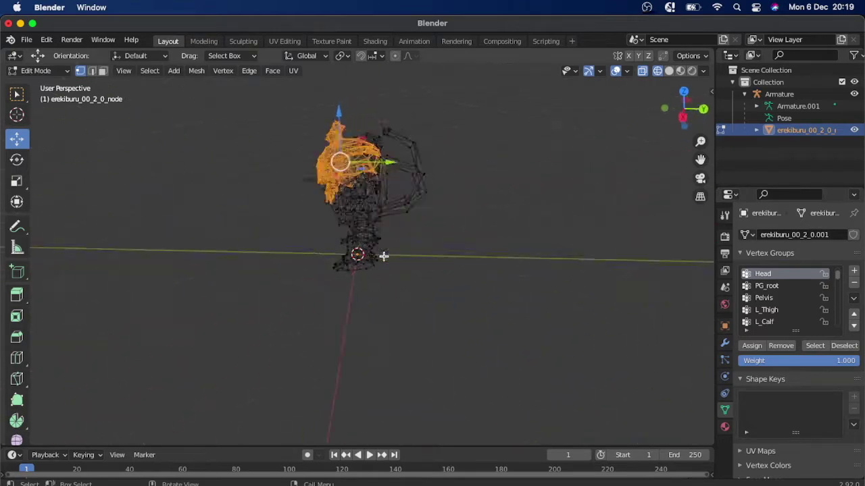
scroll(383, 256, "left", 10)
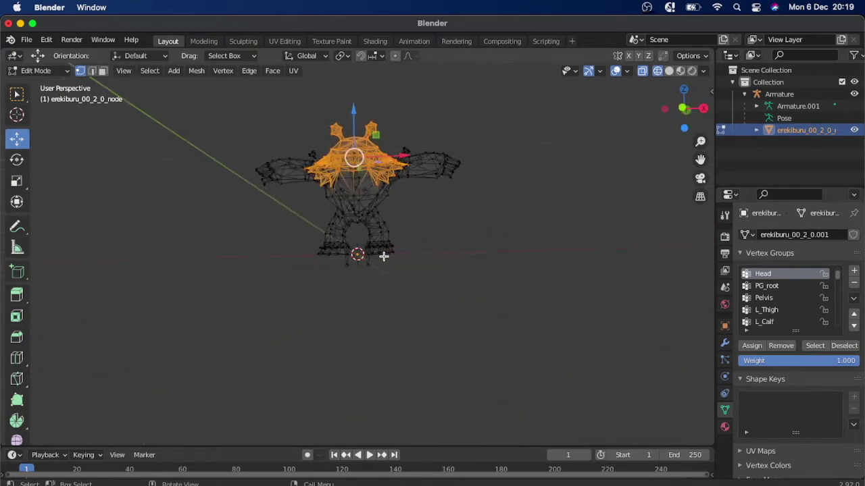
scroll(383, 256, "left", 5)
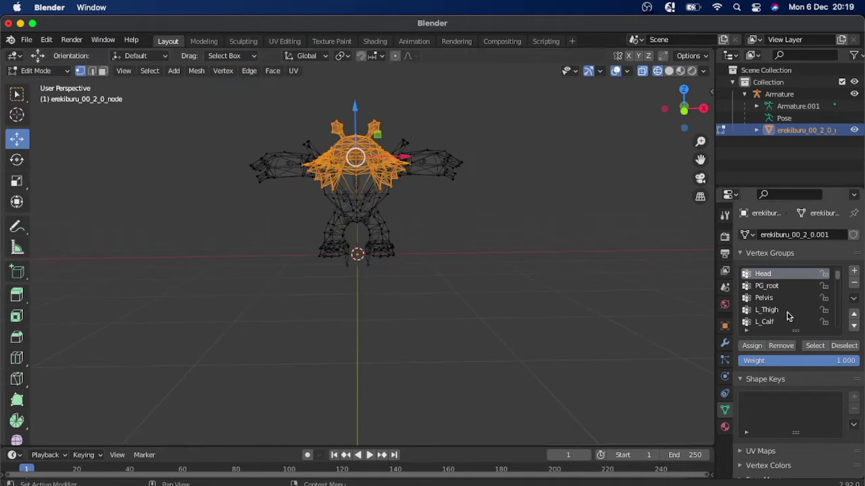
scroll(791, 314, "down", 4)
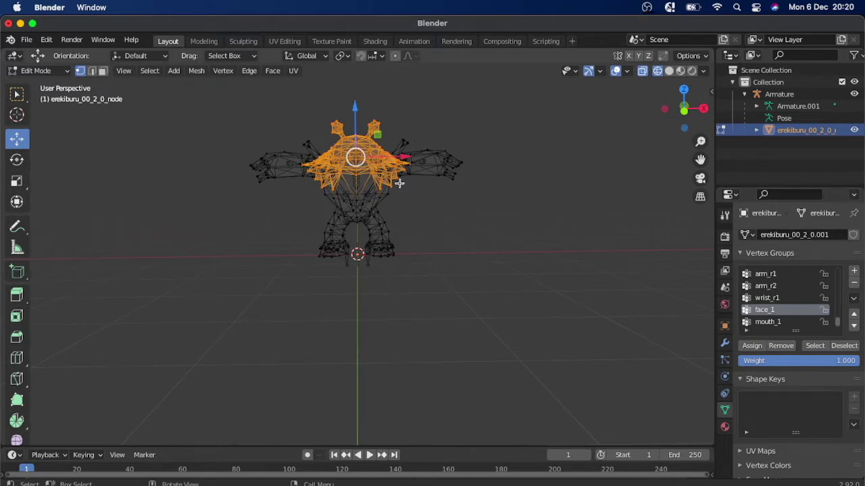
middle_click_drag(399, 244, 399, 244)
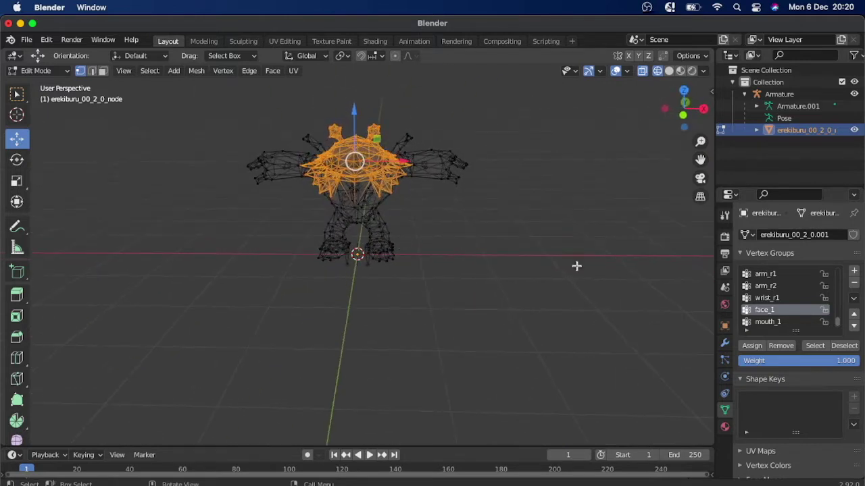
Clear the head selection and select the vertices of the original Spine vertex group
left_click(595, 315)
scroll(802, 299, "up", 5)
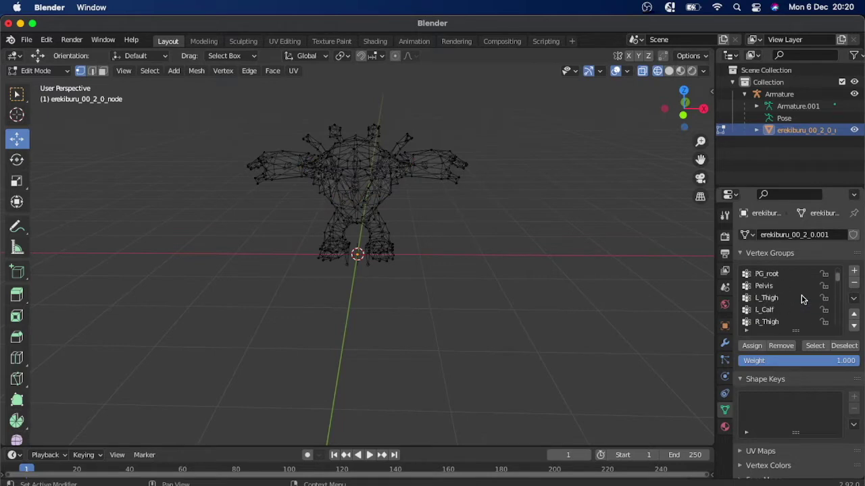
left_click(815, 346)
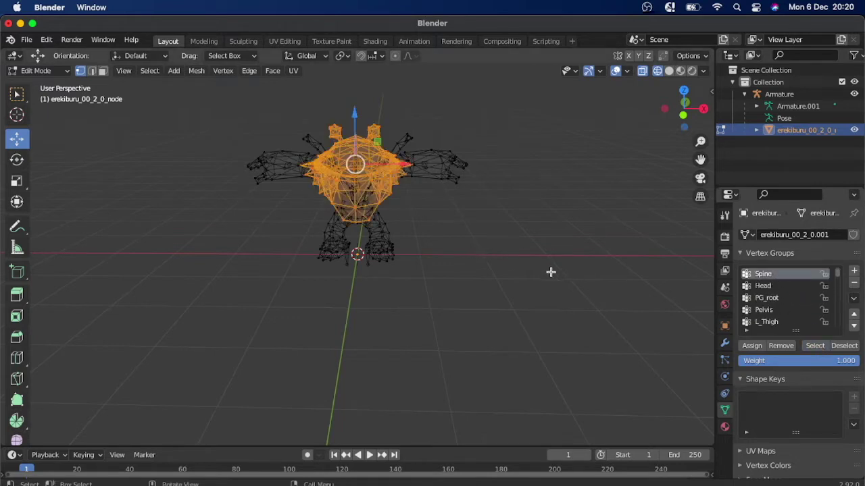
scroll(380, 193, "right", 10)
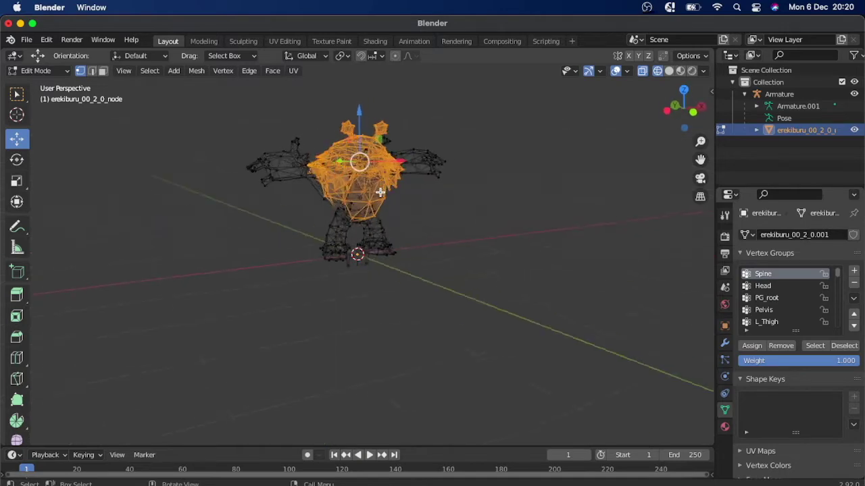
scroll(380, 193, "up", 10)
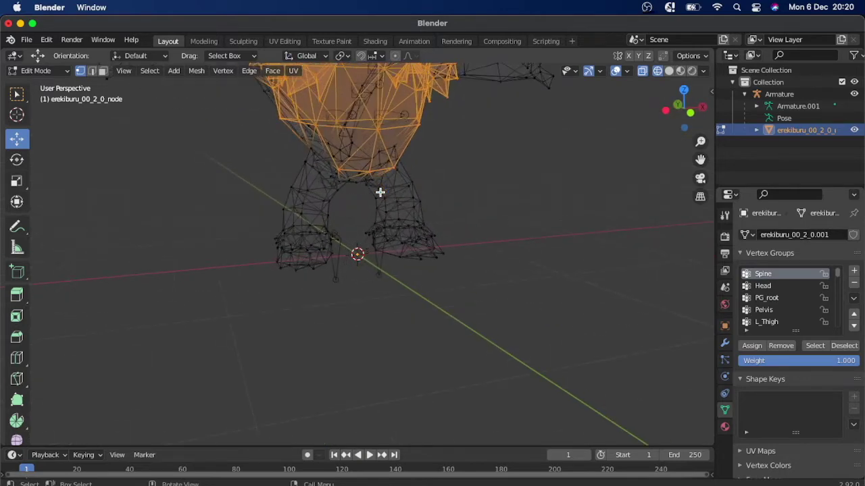
scroll(381, 193, "right", 10)
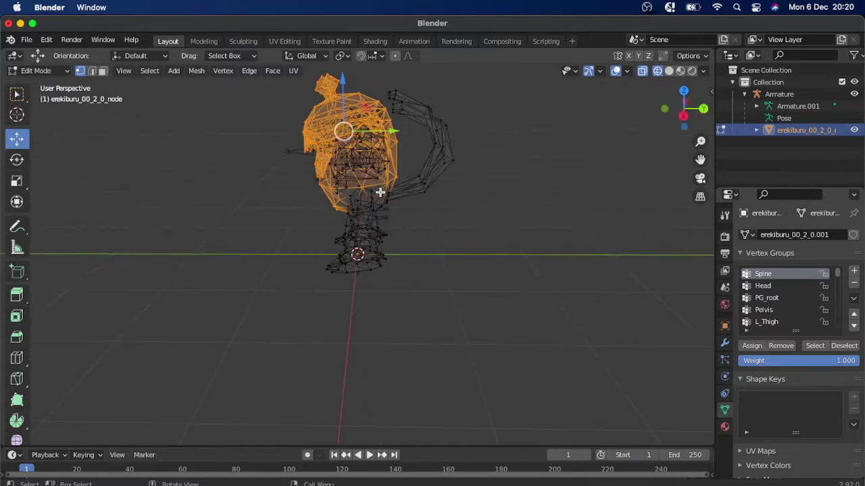
scroll(381, 192, "left", 5)
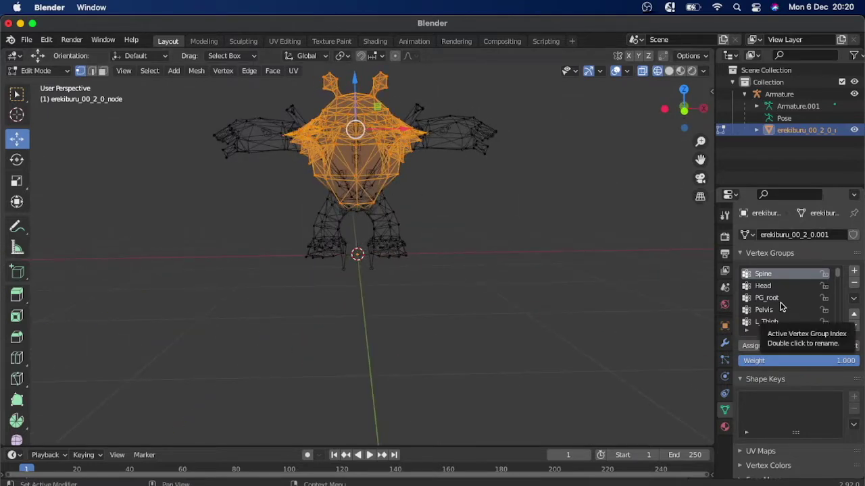
Add the Pelvis group's vertices to the selection and deselect the vertices belonging to face_1
scroll(793, 313, "down", 1)
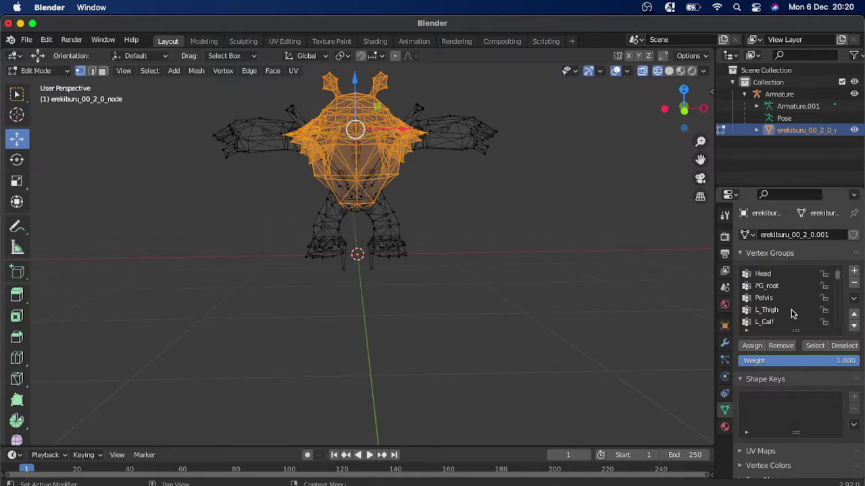
left_click(814, 346)
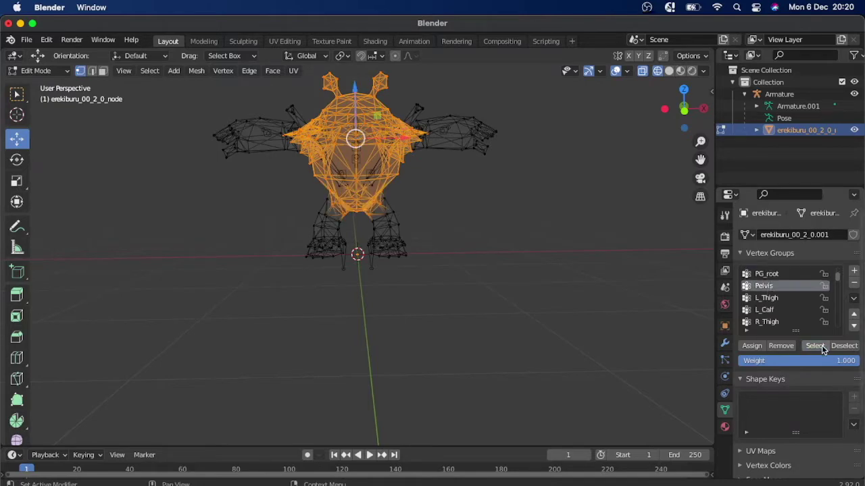
middle_click_drag(544, 286, 544, 285)
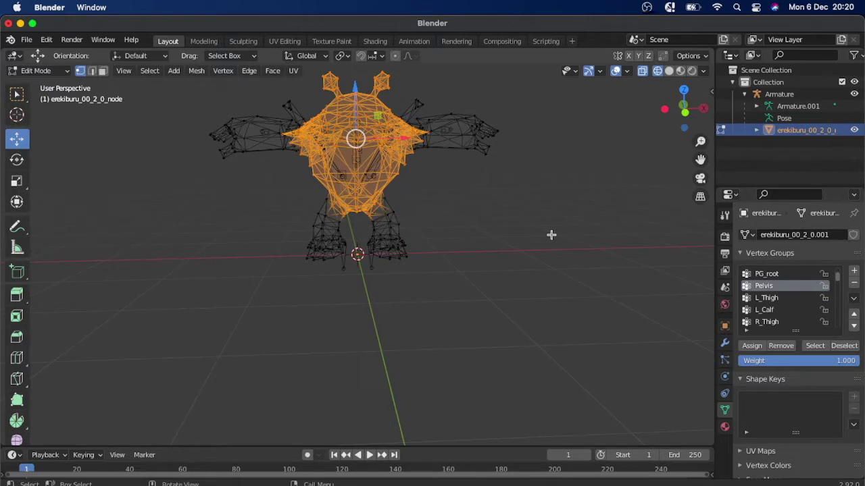
scroll(792, 316, "down", 5)
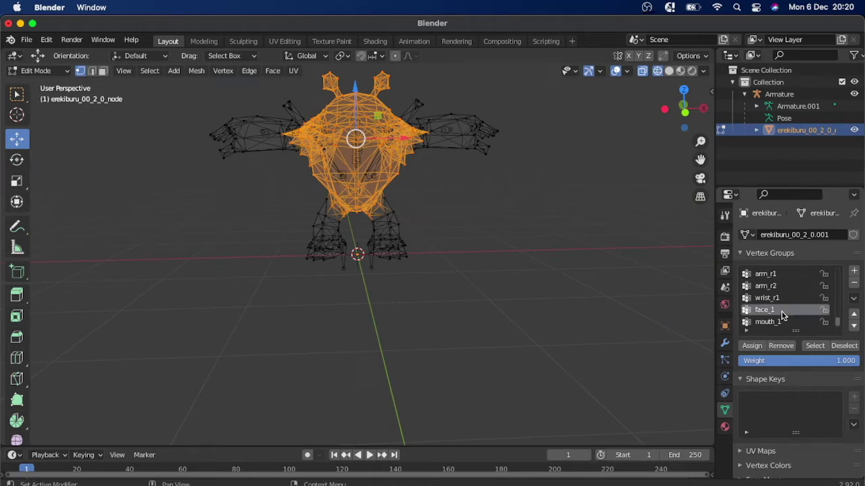
left_click(837, 346)
Place the 3D cursor at the bottom of the torso between the legs and center the view on it
middle_click_drag(431, 232, 355, 187)
scroll(355, 187, "up", 3)
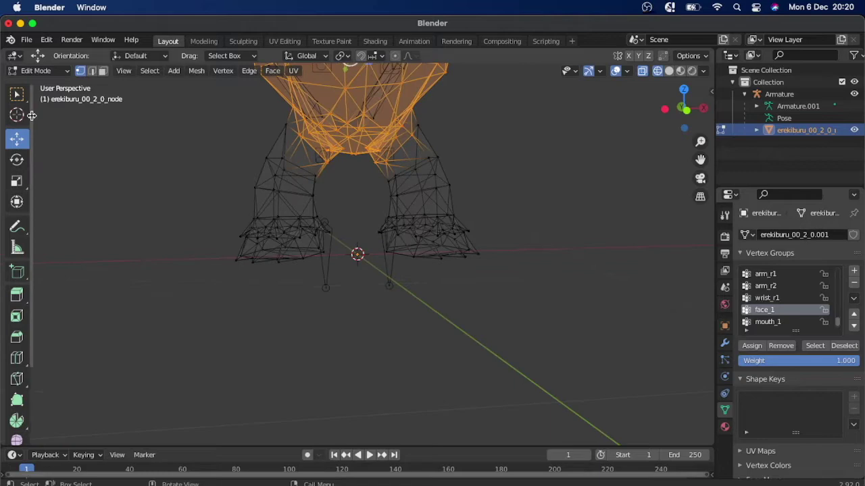
left_click(17, 115)
left_click(124, 70)
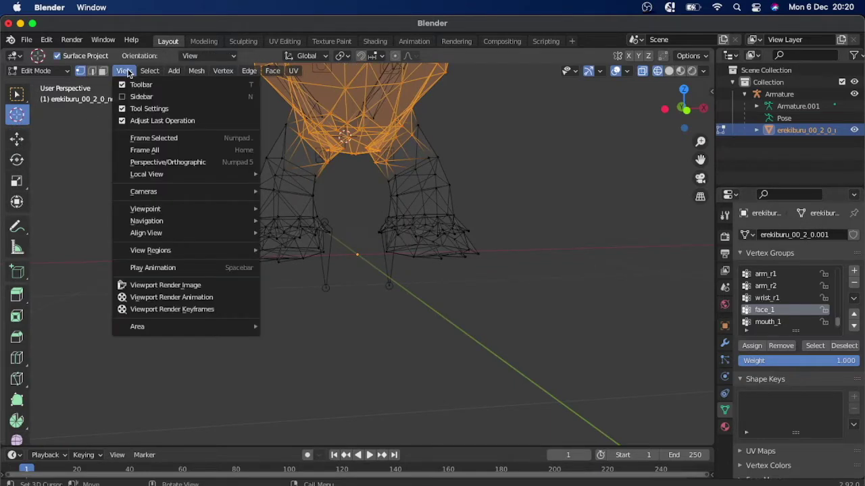
mouse_move(192, 233)
left_click(335, 291)
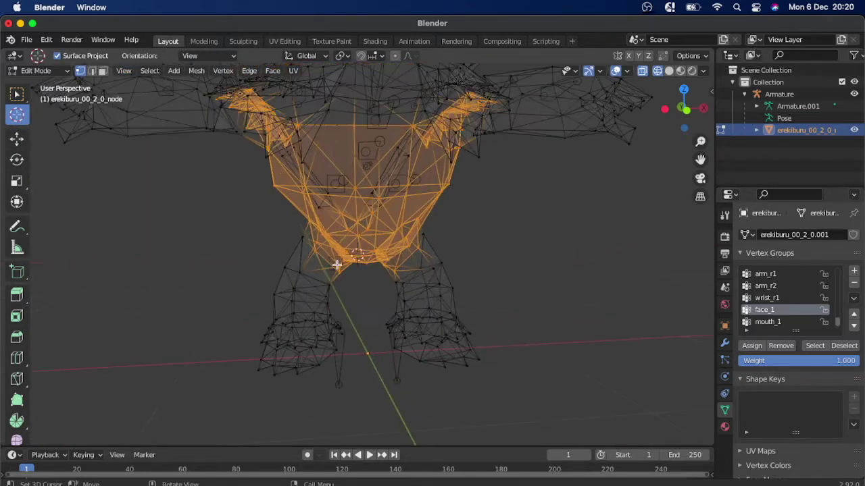
Remove the upper-thigh vertices below the hips from the selection with box deselection, keeping the torso vertices selected
scroll(339, 261, "up", 5)
middle_click_drag(339, 261, 339, 261)
left_click(17, 98)
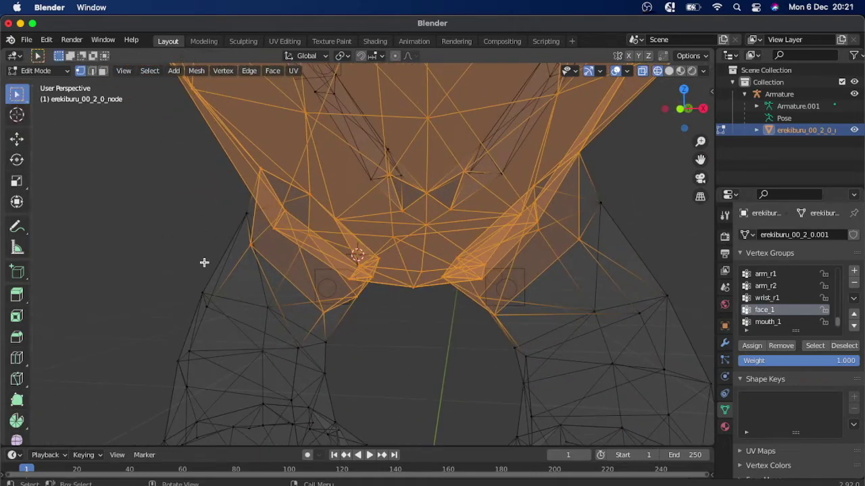
middle_click_drag(310, 263, 310, 264)
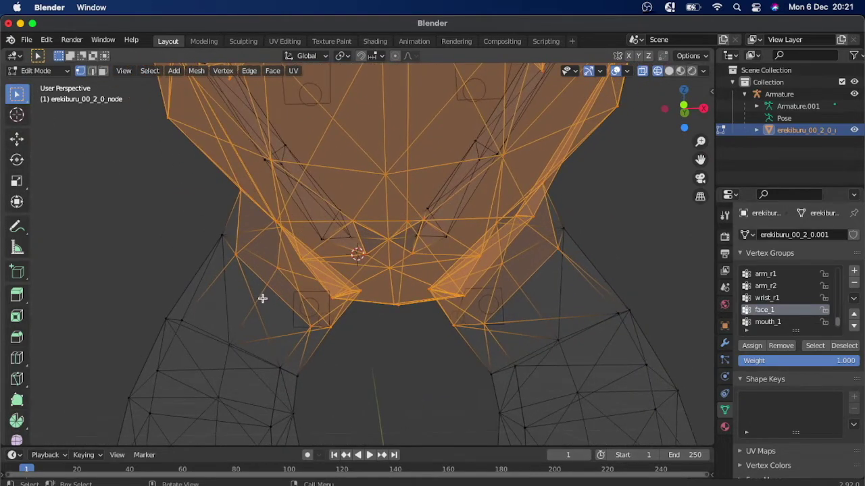
left_click_drag(231, 267, 208, 244, "ctrl")
left_click_drag(359, 357, 297, 317, "ctrl")
middle_click_drag(297, 316, 553, 360)
left_click_drag(553, 360, 486, 315, "ctrl")
middle_click_drag(487, 315, 490, 313)
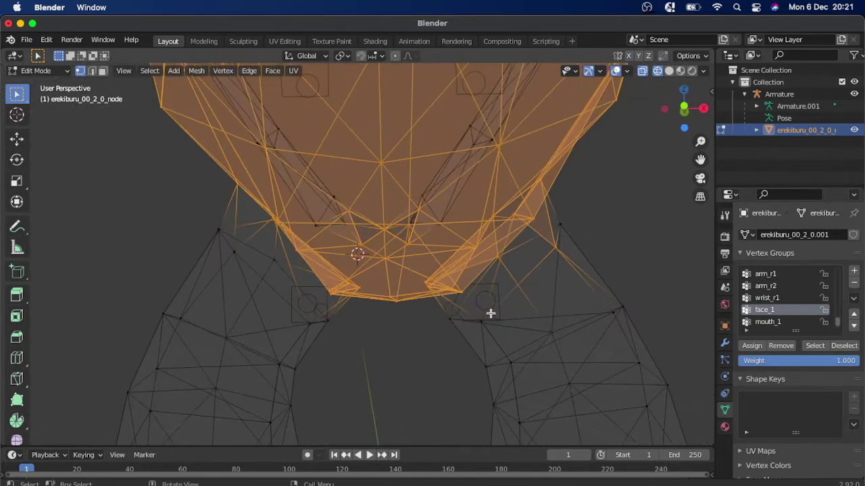
Assign the selected torso vertices to the spin vertex group with weight 1.000
middle_click_drag(543, 234, 588, 226)
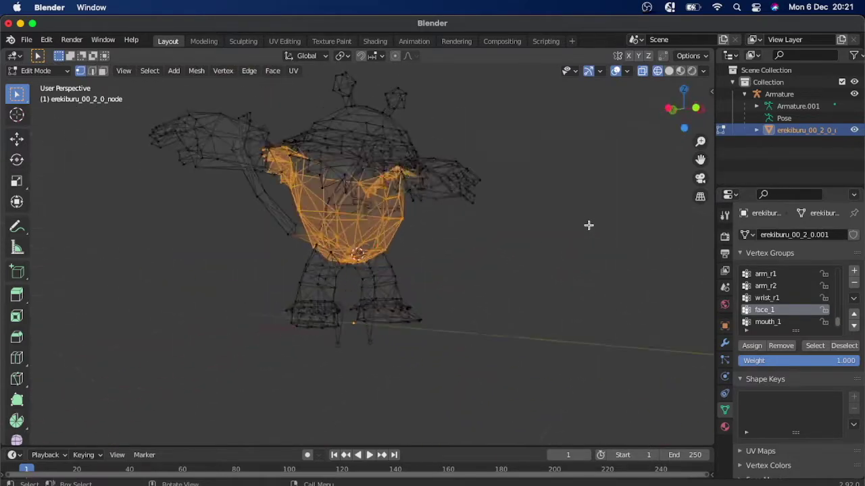
middle_click_drag(415, 181, 380, 169)
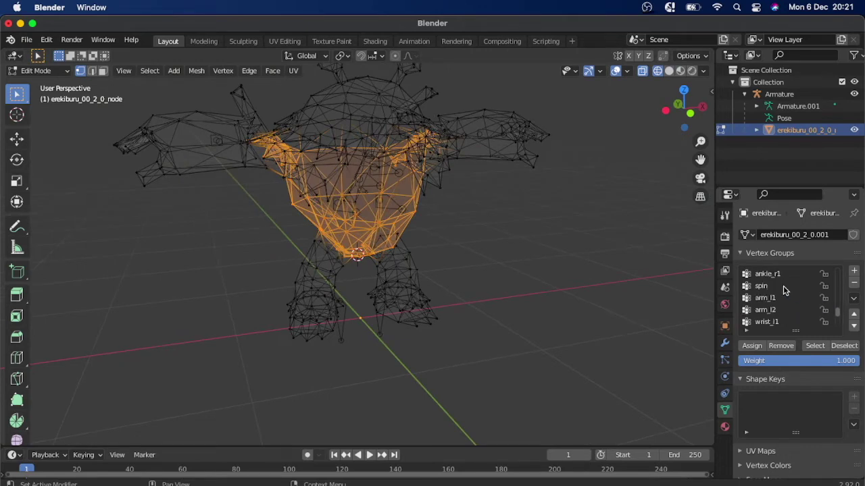
left_click(783, 286)
left_click(752, 346)
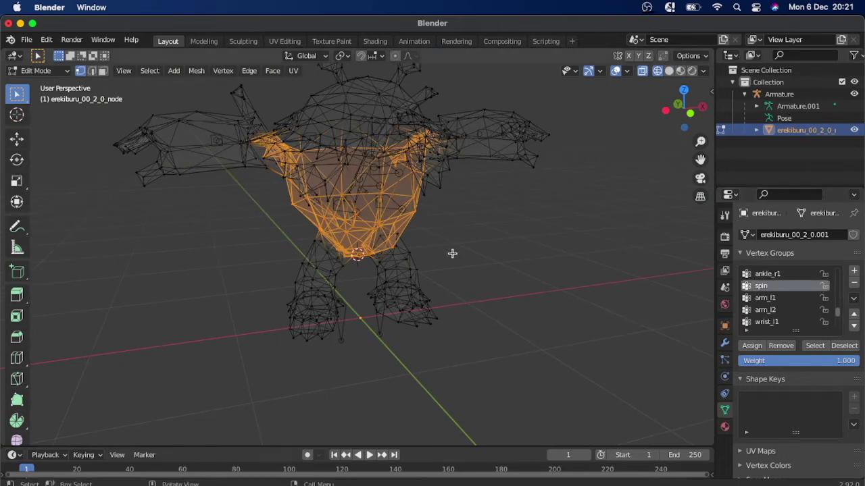
Replace the torso selection with a box selection around the two tails behind the Electivire's back
scroll(361, 226, "left", 10)
scroll(361, 226, "down", 2)
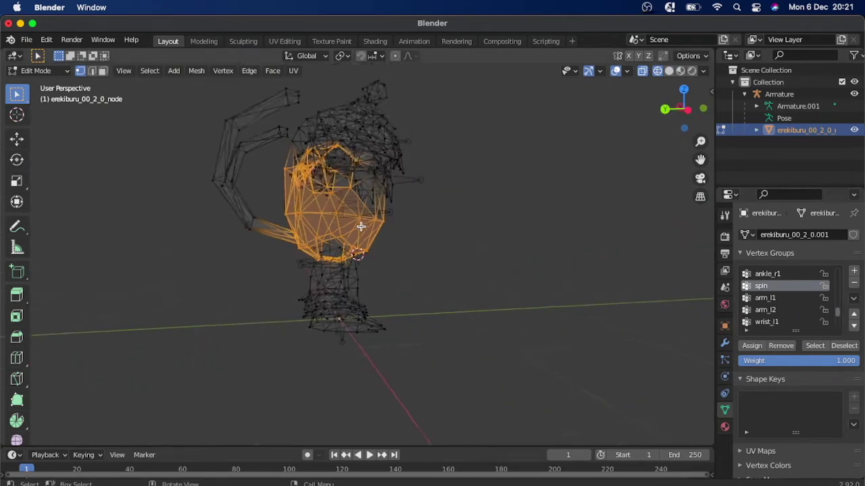
scroll(361, 226, "left", 5)
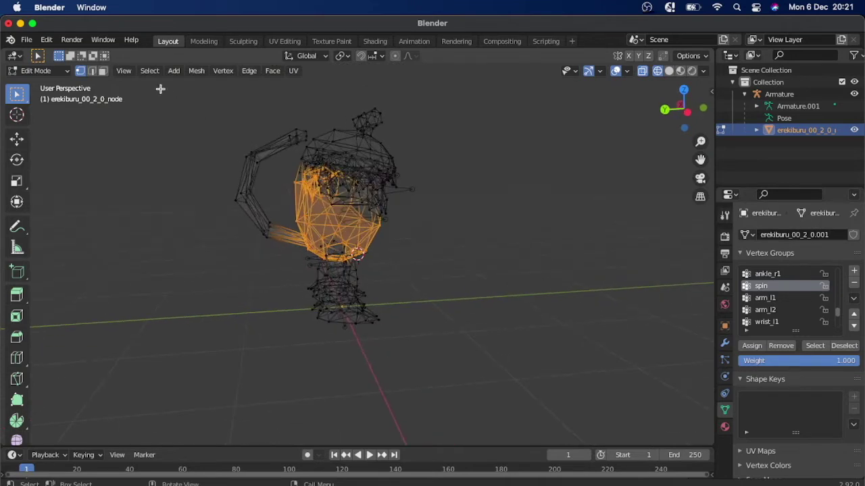
left_click_drag(193, 114, 309, 276)
scroll(309, 276, "left", 2)
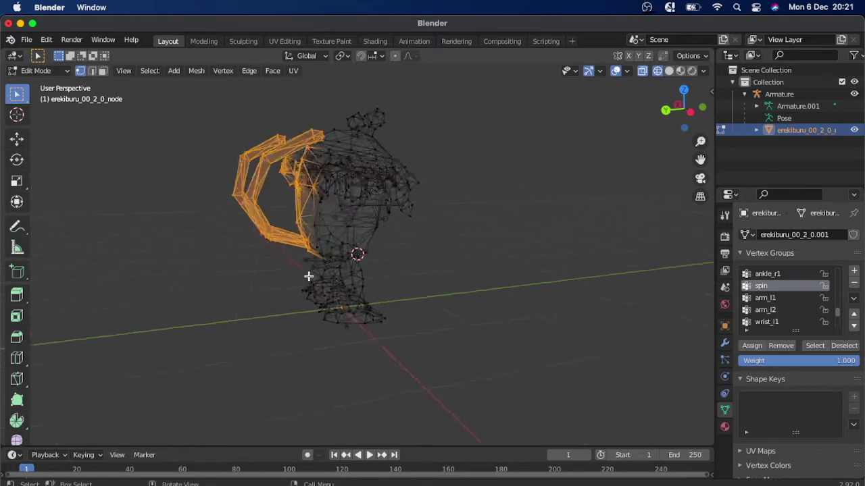
Remove the back and torso vertices from the box selection, keeping only the two tails selected
scroll(309, 276, "left", 10)
left_click_drag(251, 216, 140, 151, "ctrl")
scroll(180, 176, "left", 5)
scroll(180, 175, "left", 2)
left_click_drag(379, 234, 315, 180, "ctrl")
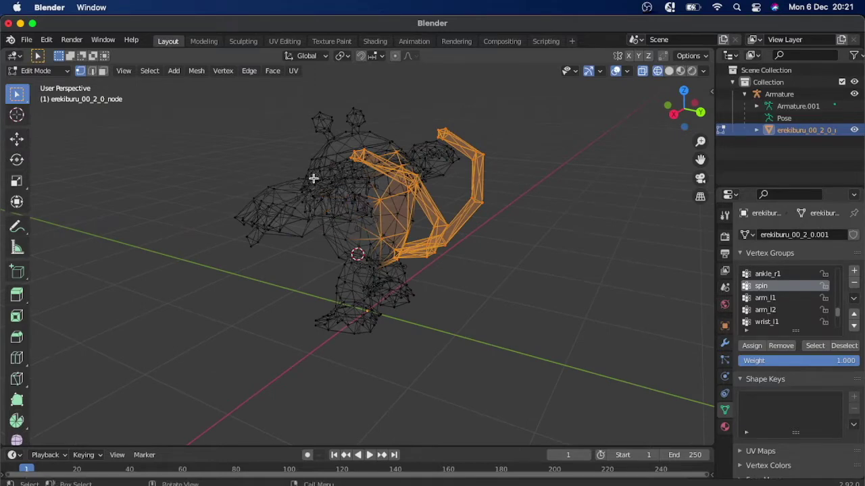
scroll(315, 178, "left", 3)
left_click_drag(376, 232, 353, 179, "shift")
scroll(351, 179, "left", 3)
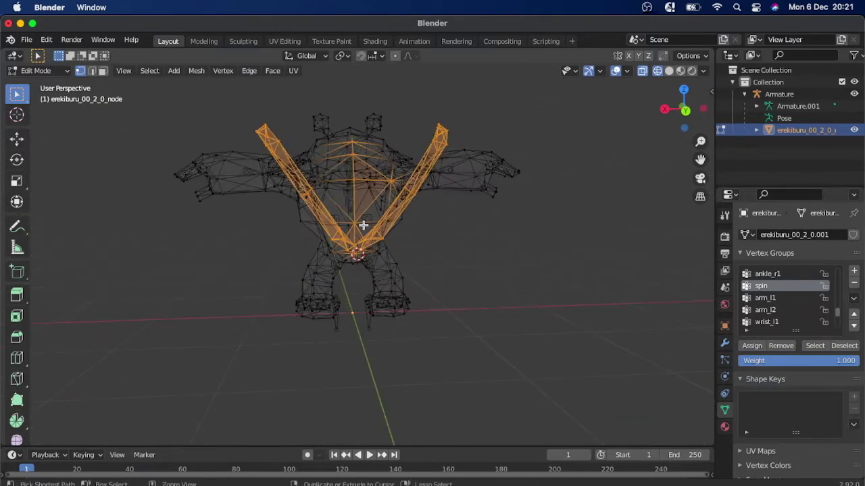
left_click_drag(349, 142, 347, 138, "ctrl")
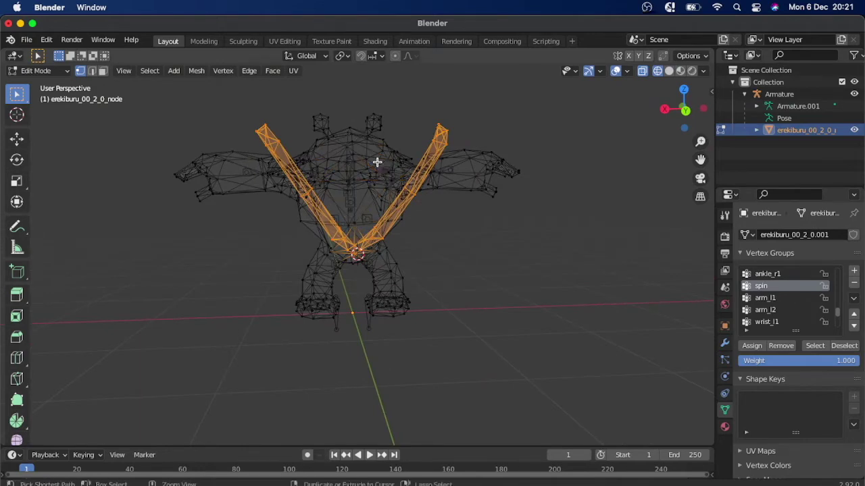
Assign the selected tail vertices to the spin vertex group with weight 1.000 and clear the selection
scroll(376, 162, "left", 10)
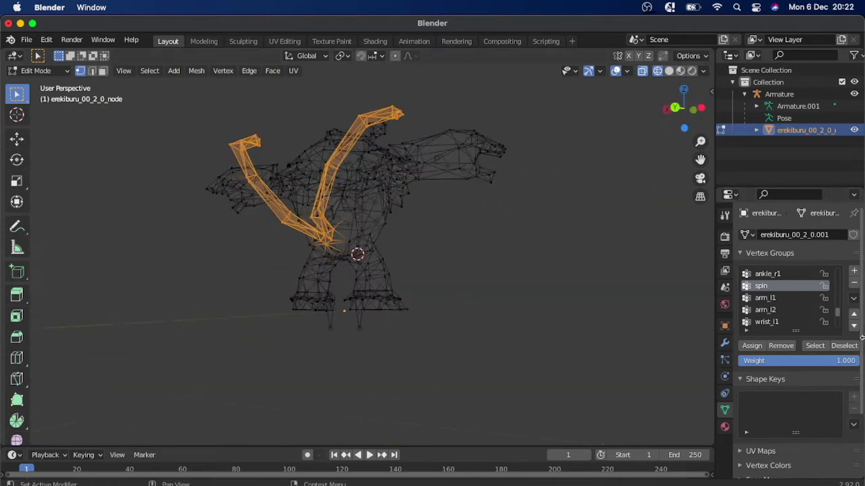
scroll(395, 292, "left", 10)
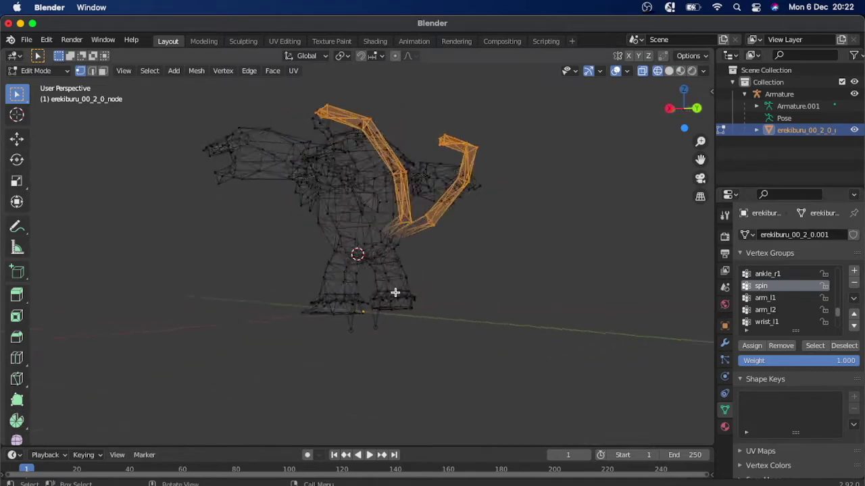
scroll(395, 293, "left", 5)
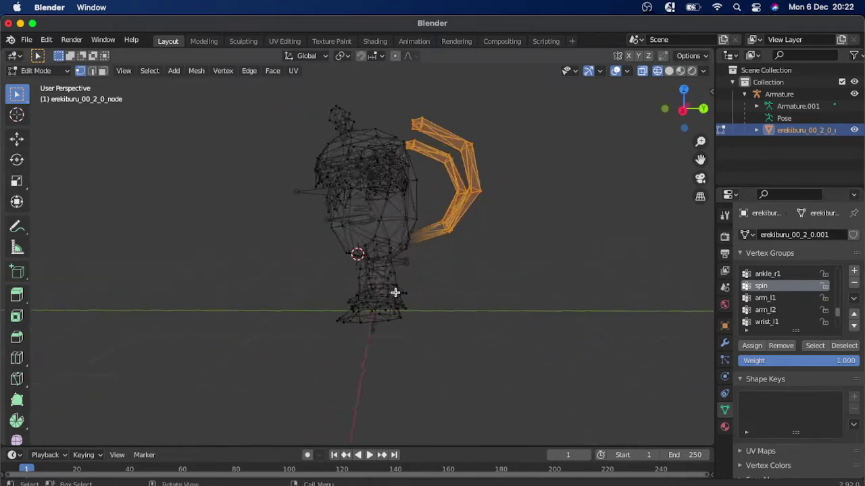
scroll(395, 293, "left", 5)
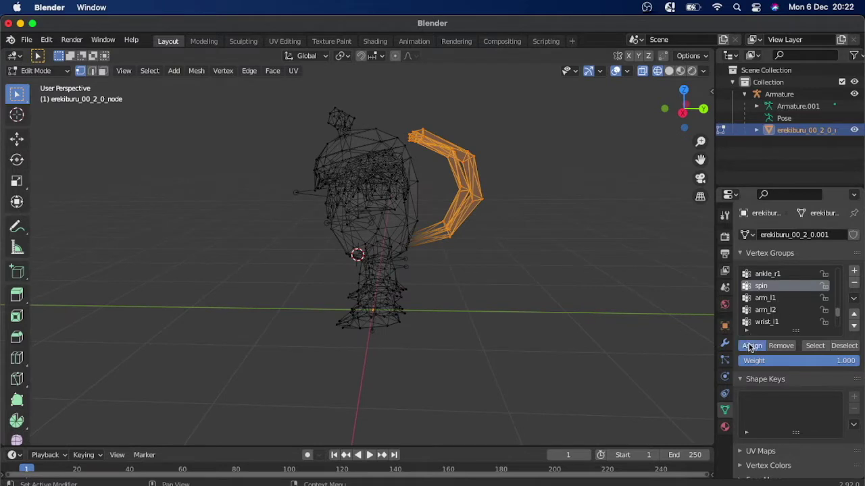
left_click(550, 297)
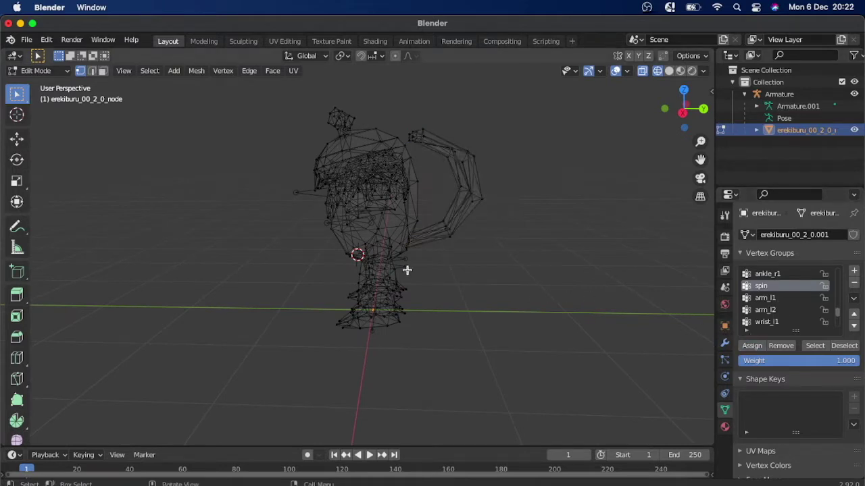
Select the spin vertex group's members to check the torso and tails from several angles, and clear the selection
scroll(406, 270, "left", 5)
left_click(805, 343)
scroll(479, 283, "left", 10)
scroll(479, 283, "left", 10)
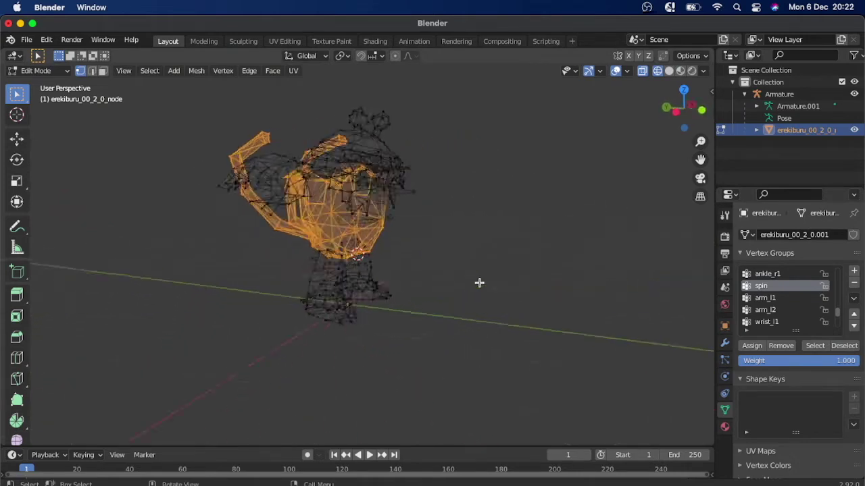
scroll(479, 282, "left", 3)
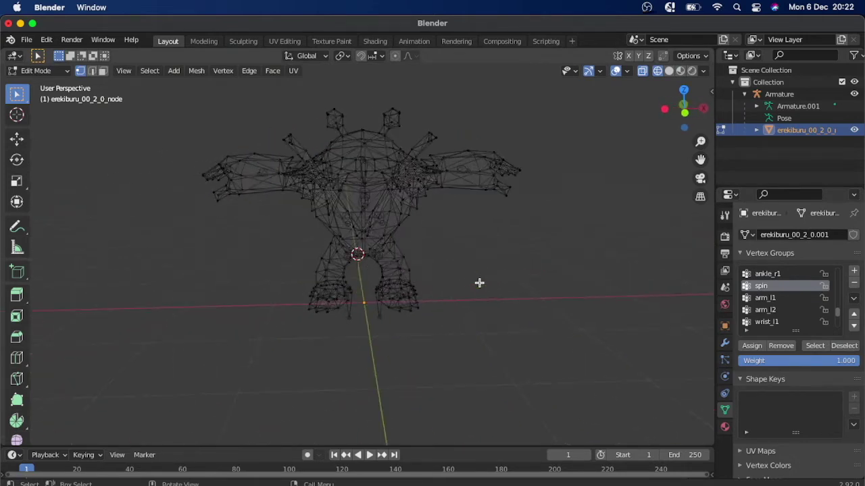
Examine the legs and hip area up close against the bones and the leg and ankle vertex groups
scroll(400, 247, "up", 6)
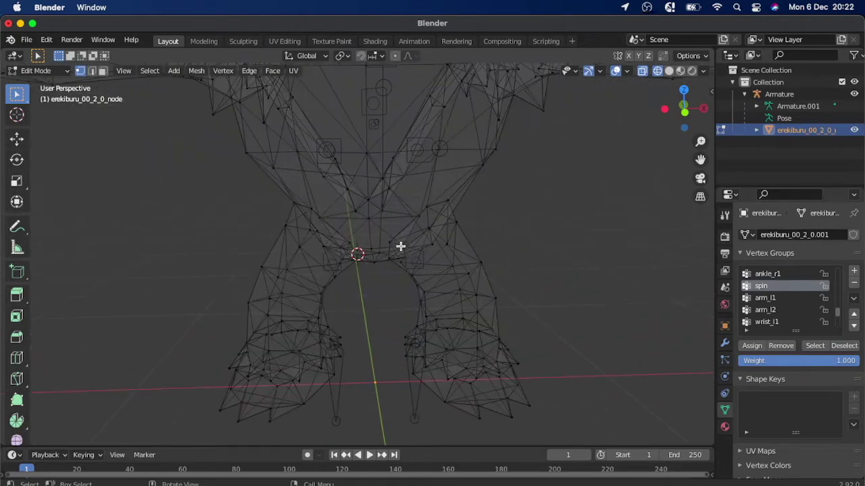
scroll(474, 278, "left", 10)
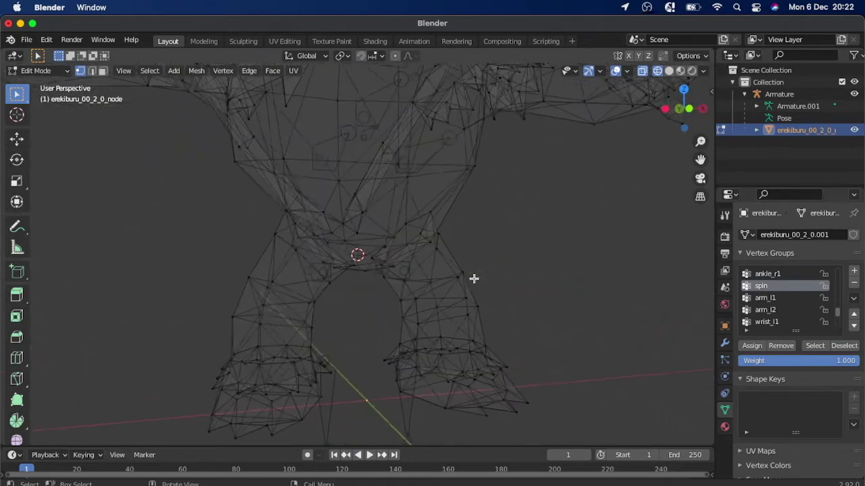
middle_click_drag(474, 278, 434, 278)
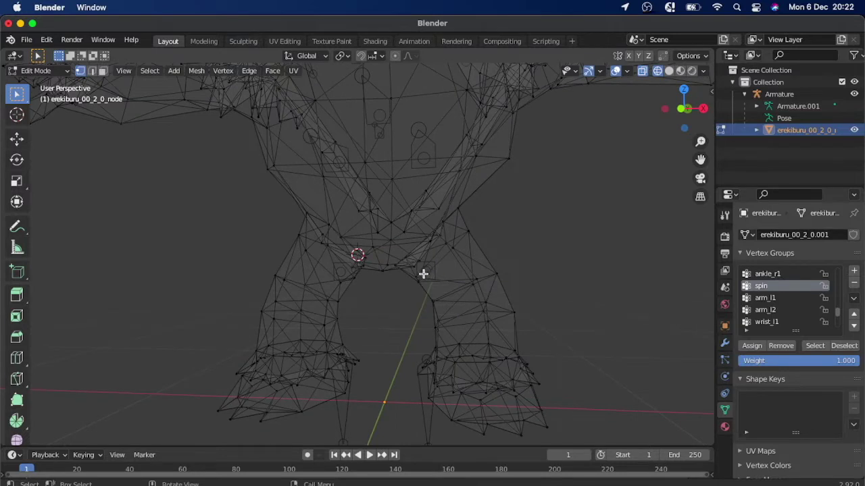
scroll(467, 280, "left", 5)
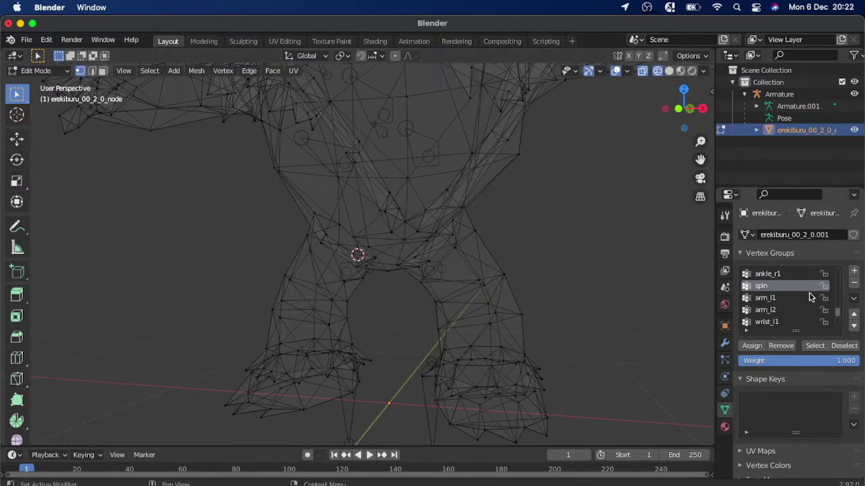
scroll(811, 297, "up", 3)
scroll(811, 297, "up", 4)
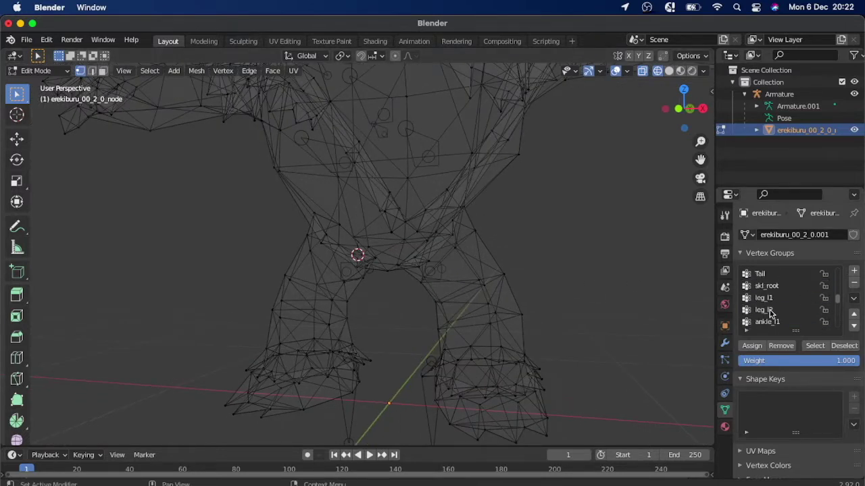
scroll(511, 293, "left", 10)
scroll(512, 293, "left", 5)
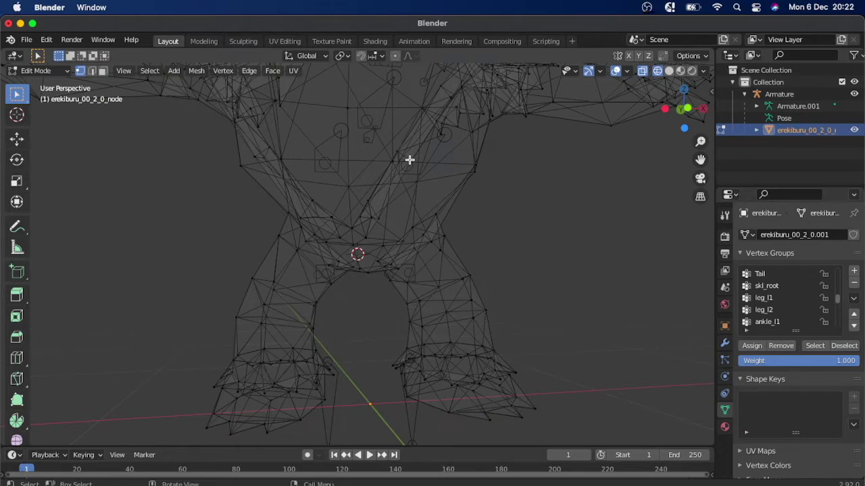
scroll(414, 158, "right", 10)
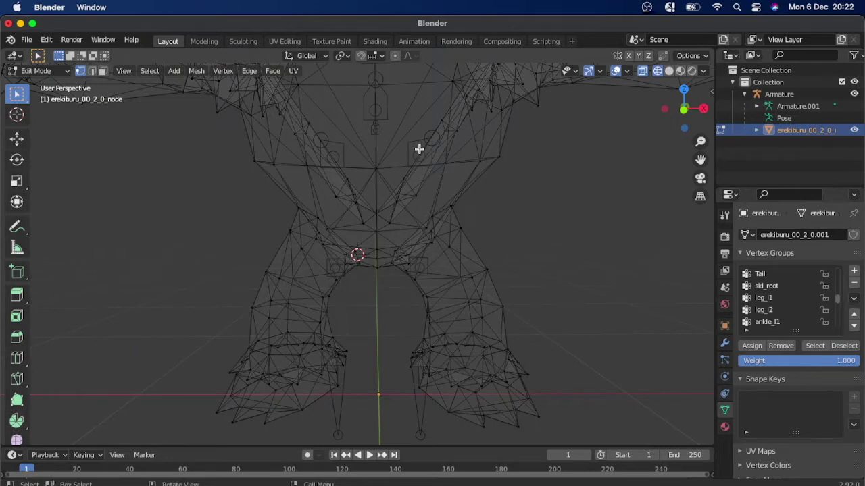
scroll(427, 282, "right", 5)
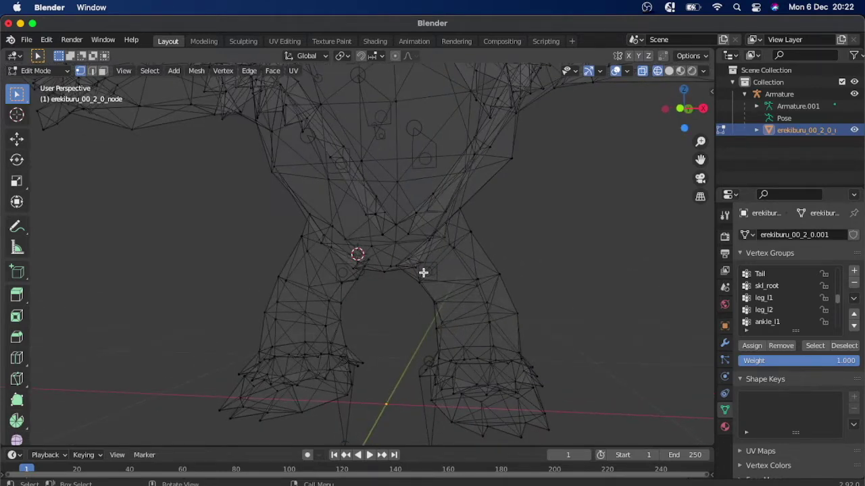
scroll(437, 303, "right", 5)
Box-select the left leg between hip and foot, and deselect the vertices belonging to the spin and ankle_l1 groups
left_click_drag(530, 364, 361, 194)
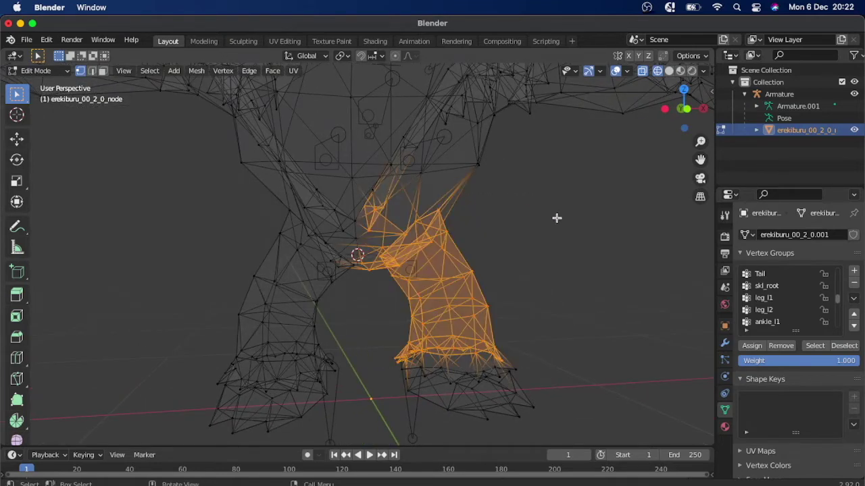
scroll(809, 298, "down", 4)
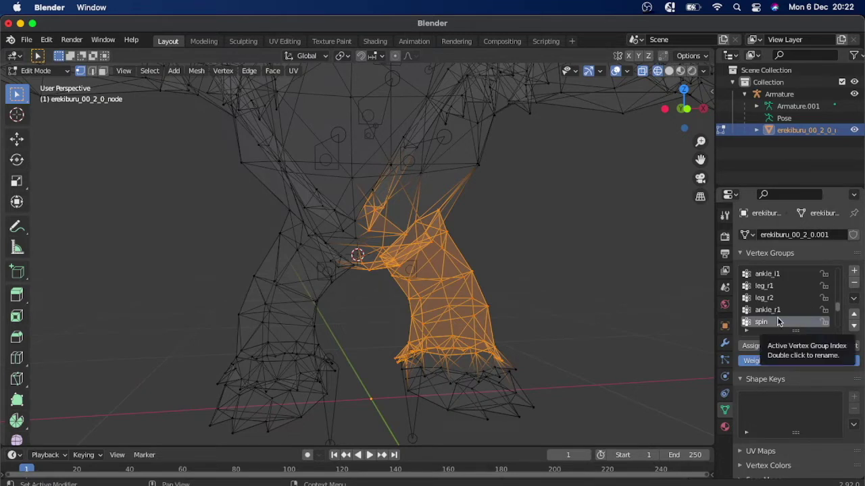
left_click(844, 346)
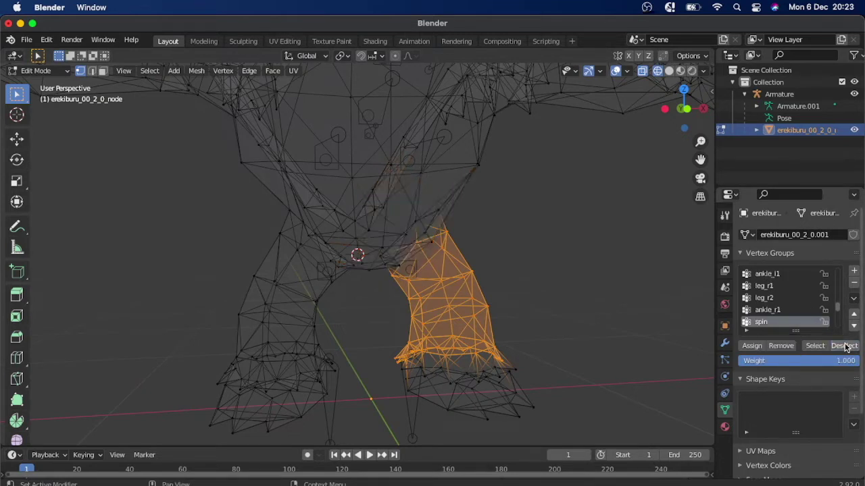
middle_click_drag(475, 234, 476, 234)
scroll(777, 301, "up", 2)
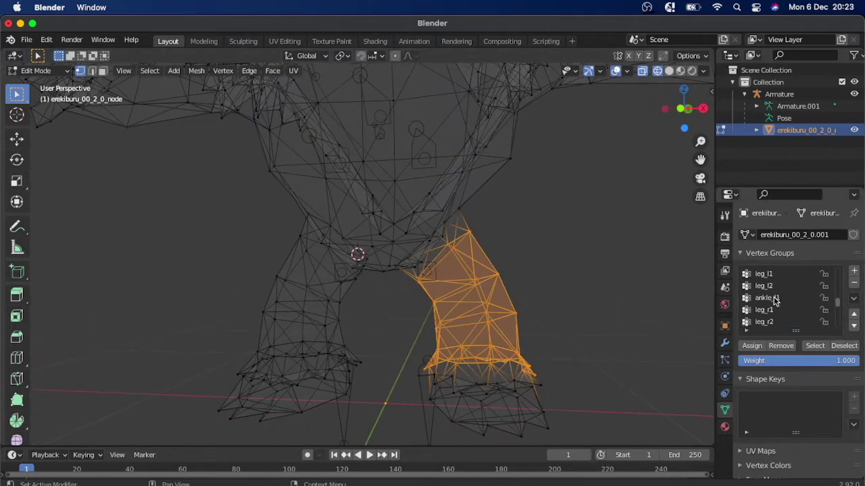
left_click(845, 346)
middle_click_drag(424, 367, 426, 368)
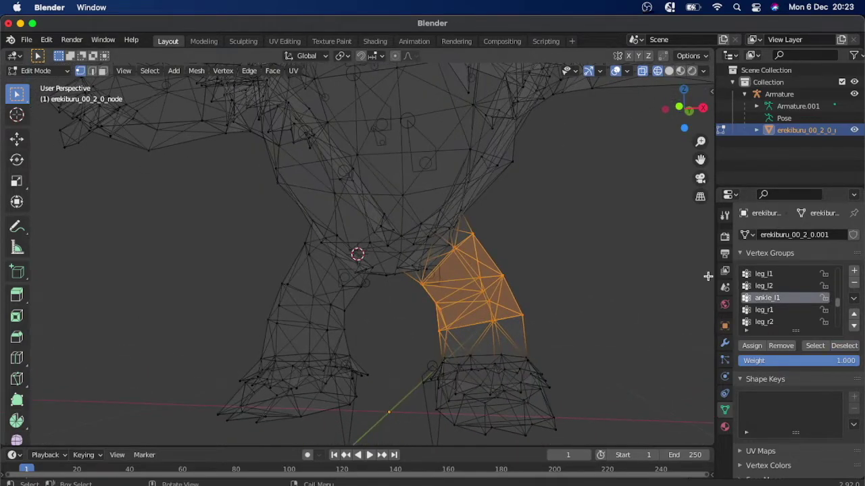
Assign the selected left leg vertices to the leg_l2 vertex group with weight 1.000
left_click(778, 289)
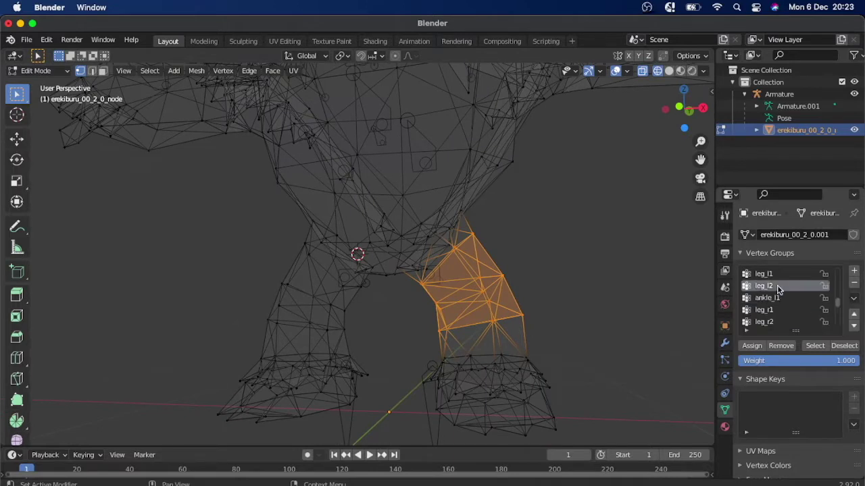
left_click(750, 346)
middle_click_drag(386, 332, 386, 333)
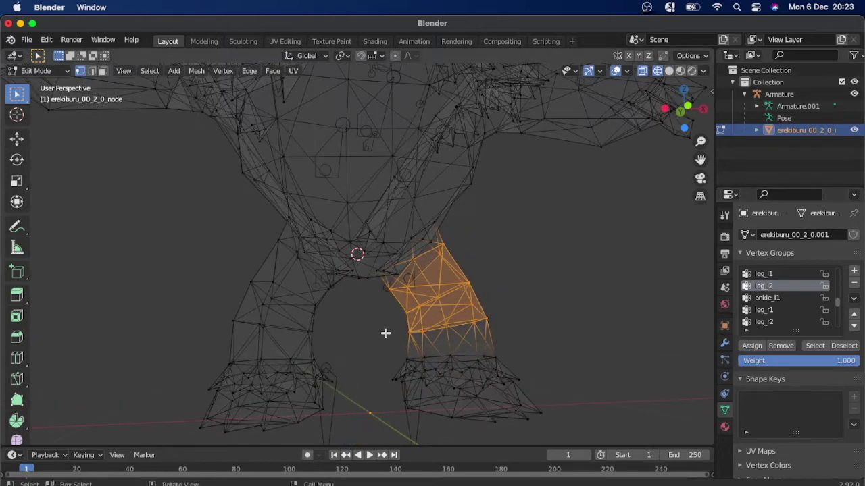
Box-select the right foot and assign its vertices to the ankle_r1 vertex group with weight 1.000
left_click_drag(138, 352, 346, 462)
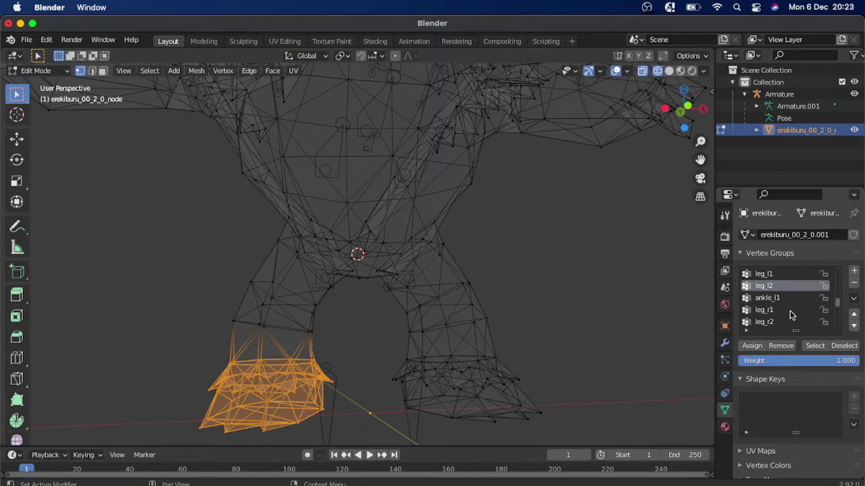
scroll(792, 315, "down", 2)
left_click(776, 313)
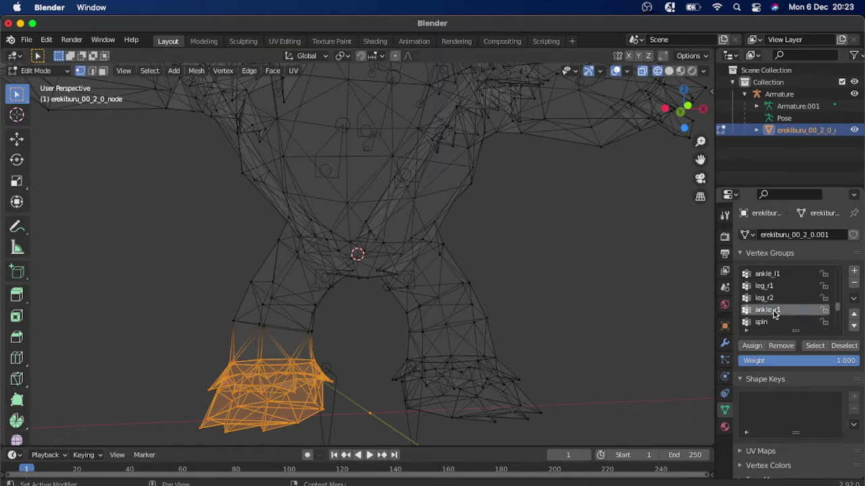
left_click(757, 346)
Box-select the right leg between hip and foot, and deselect the vertices belonging to the spin group
left_click_drag(175, 220, 345, 331)
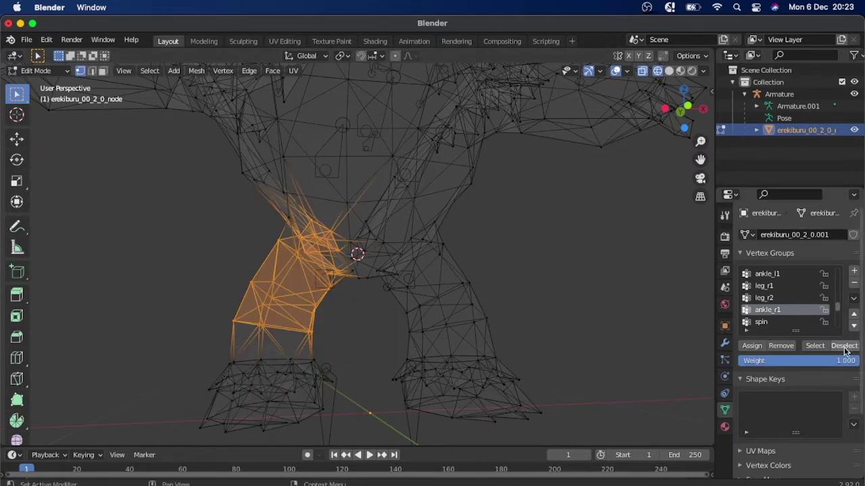
left_click(770, 321)
left_click(843, 347)
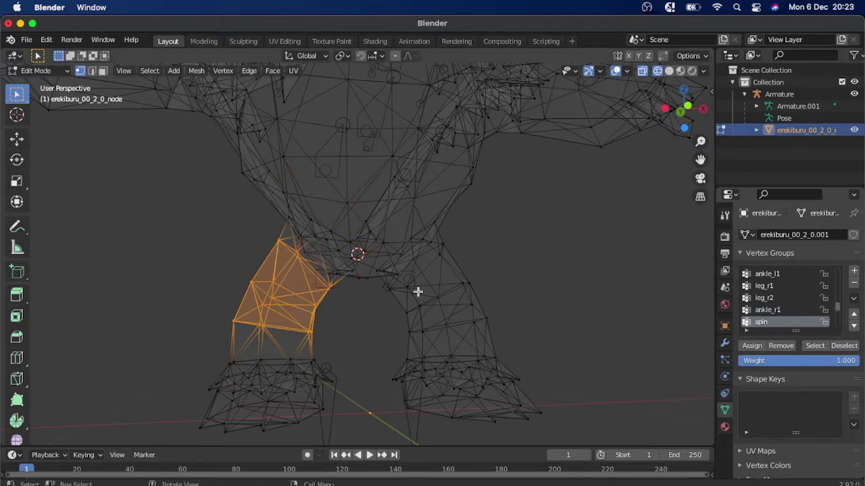
scroll(418, 292, "right", 10)
scroll(417, 292, "right", 10)
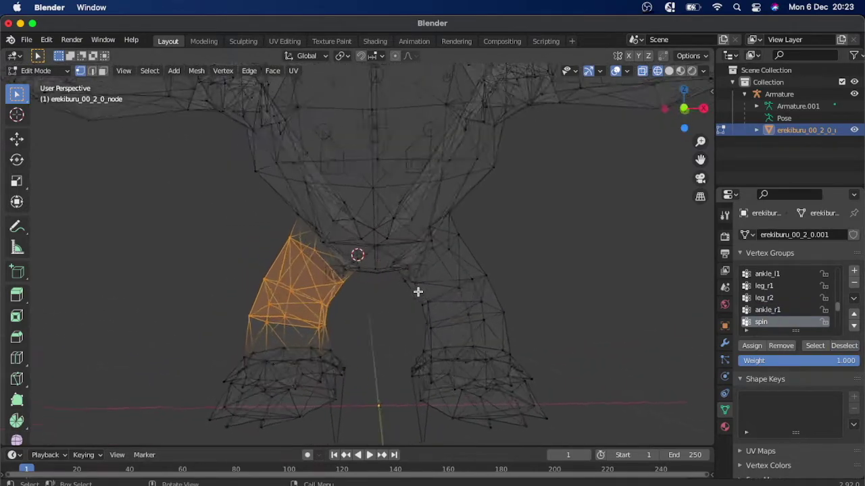
scroll(418, 292, "right", 10)
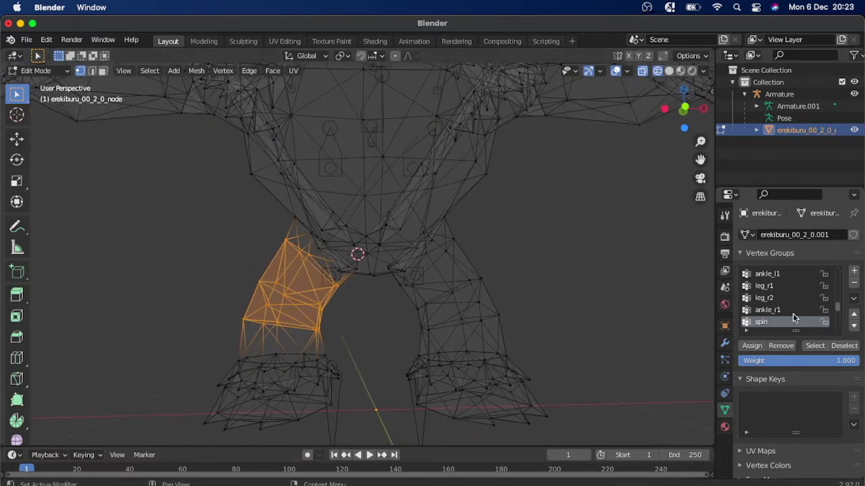
Assign the selected right leg vertices to the leg_r2 group with weight 1.000, check the group's members, and clear the selection
left_click(765, 298)
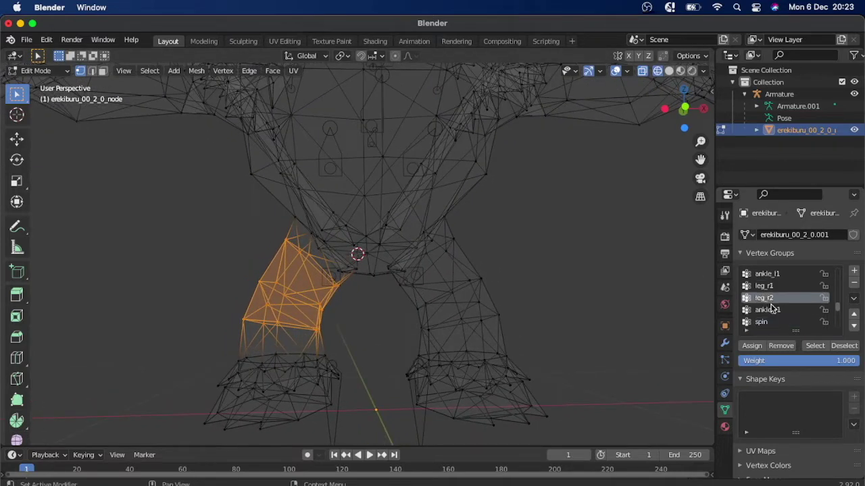
left_click(756, 346)
left_click(833, 345)
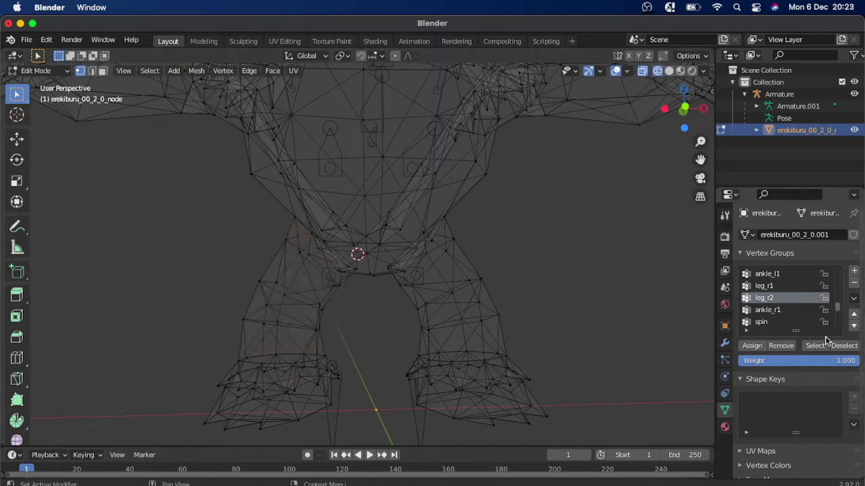
left_click(818, 345)
left_click(678, 344)
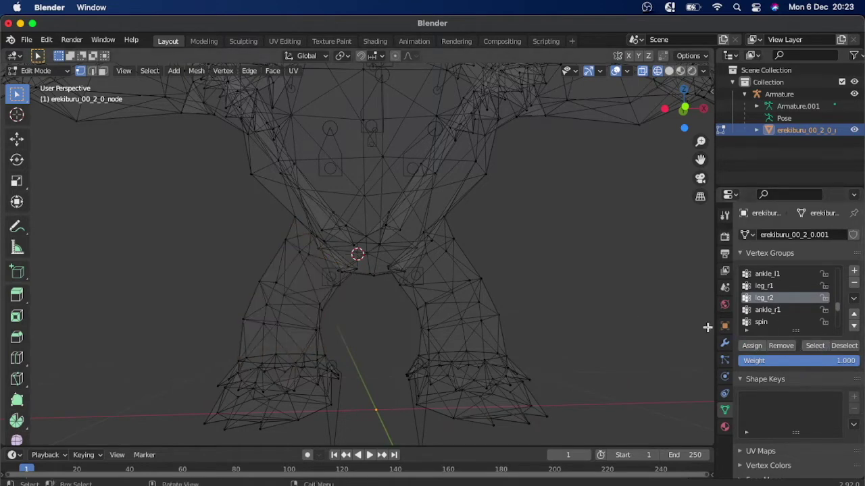
scroll(532, 264, "down", 5)
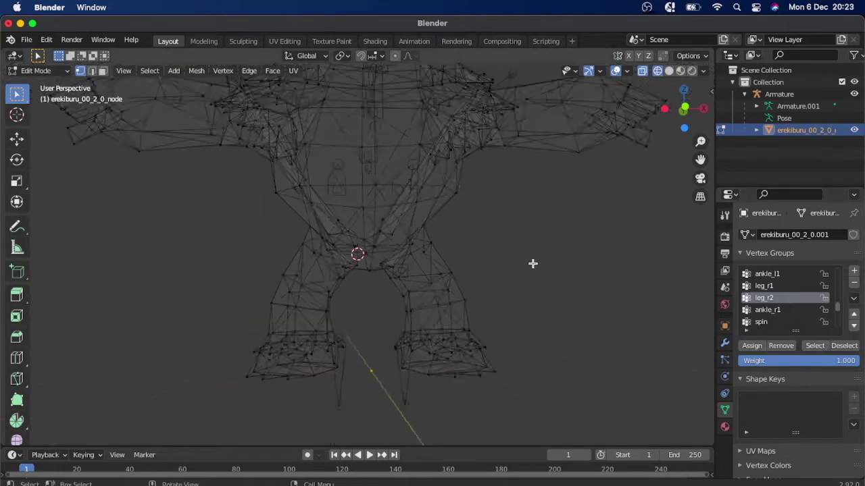
Place the 3D cursor on the upper chest, centre the view on it, and return to the box selection tool
scroll(532, 264, "right", 2)
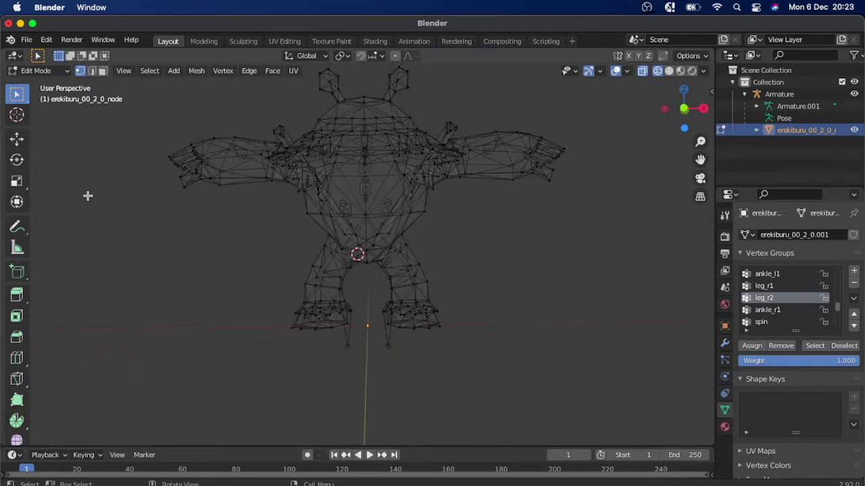
left_click(17, 115)
left_click(124, 70)
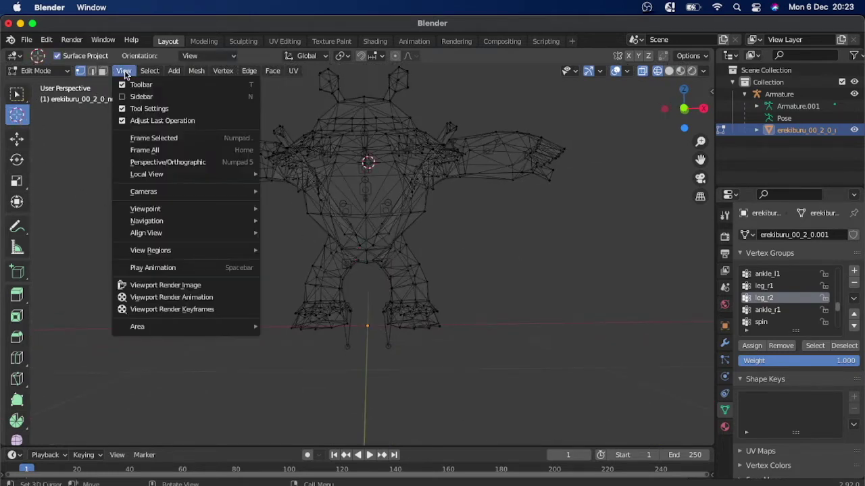
mouse_move(195, 235)
left_click(337, 292)
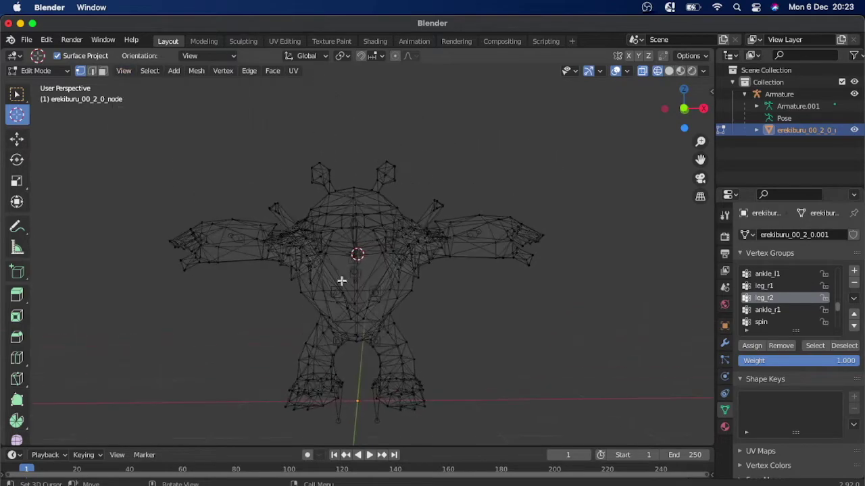
scroll(365, 256, "up", 6)
scroll(367, 253, "left", 5)
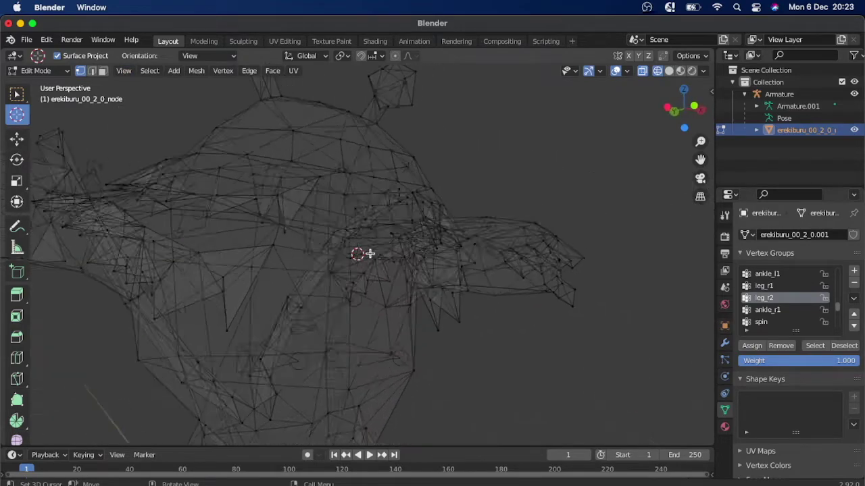
scroll(370, 254, "left", 8)
scroll(370, 254, "down", 3)
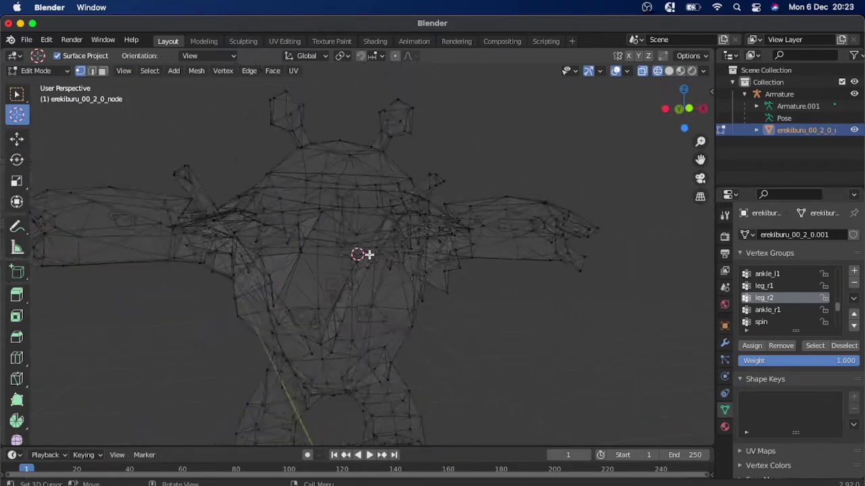
scroll(368, 253, "left", 3)
left_click(17, 93)
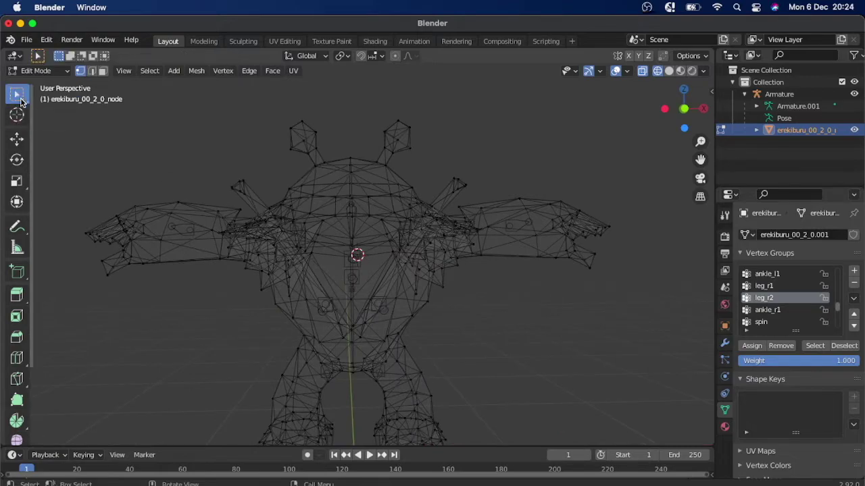
Examine the shoulder and upper arm vertices on both sides of the mesh from several angles
scroll(440, 263, "up", 3)
scroll(486, 313, "left", 5)
scroll(486, 312, "right", 5)
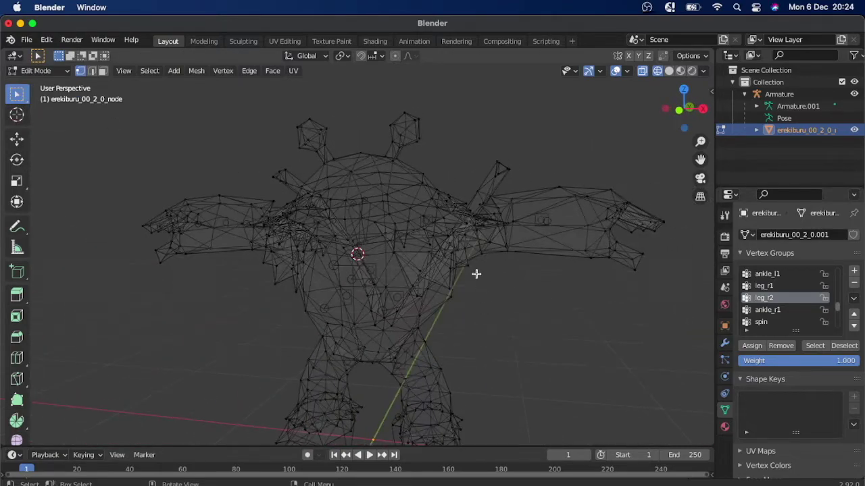
scroll(473, 250, "up", 5)
scroll(475, 243, "left", 4)
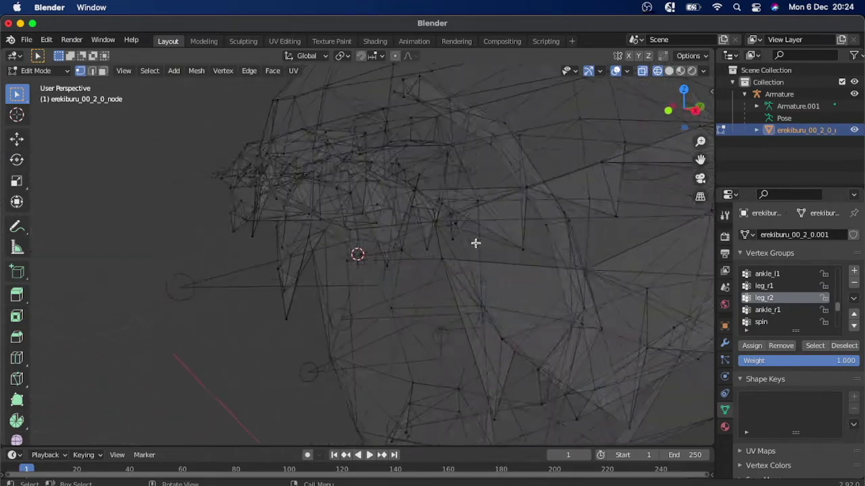
scroll(487, 237, "left", 6)
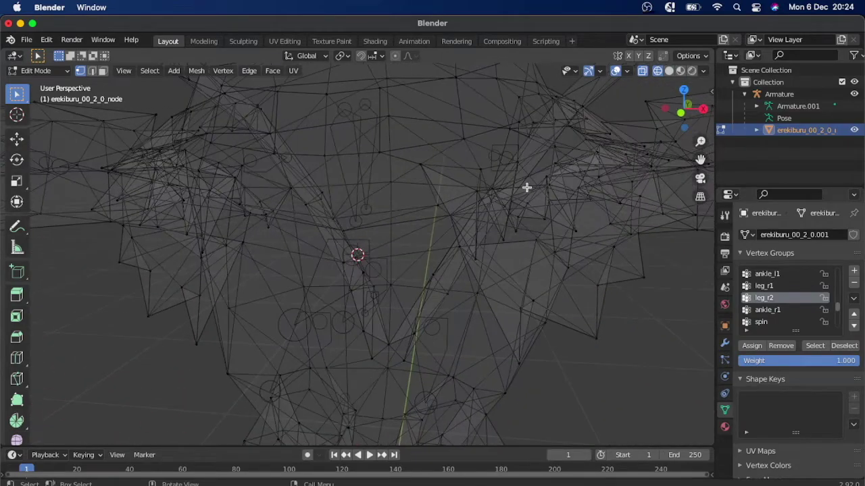
scroll(502, 161, "left", 4)
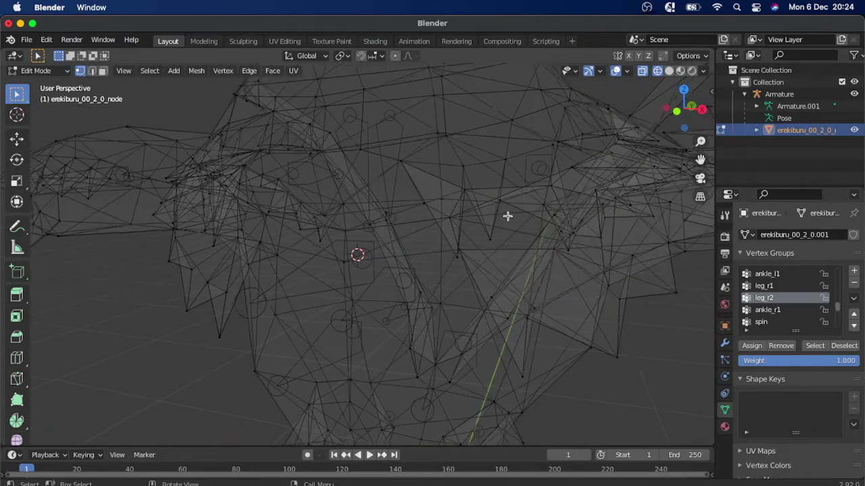
scroll(508, 216, "left", 8)
scroll(508, 216, "left", 8)
scroll(507, 216, "left", 8)
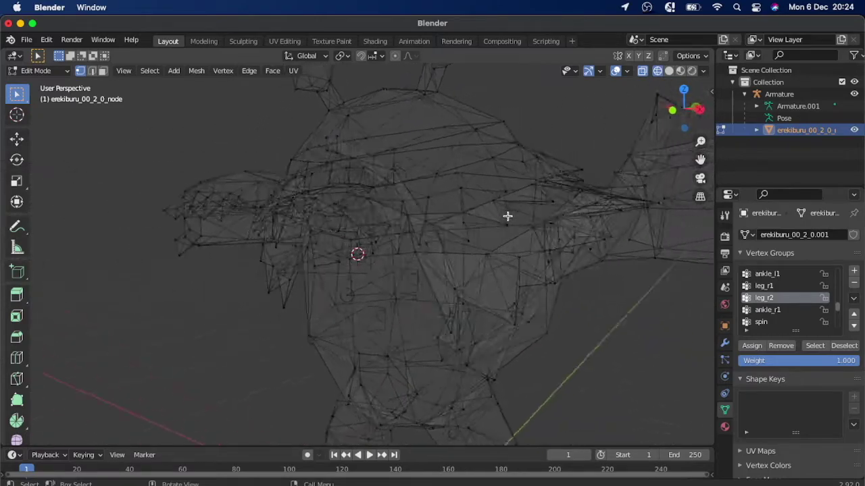
scroll(507, 216, "left", 5)
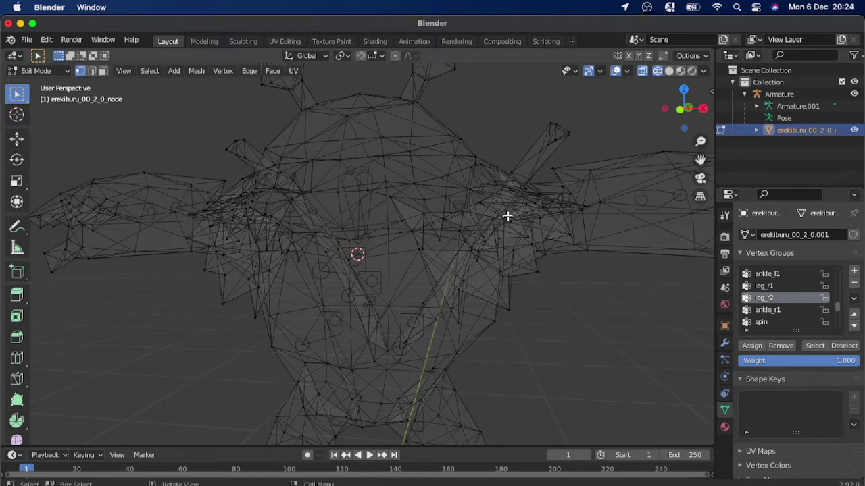
scroll(508, 216, "left", 5)
scroll(507, 216, "left", 5)
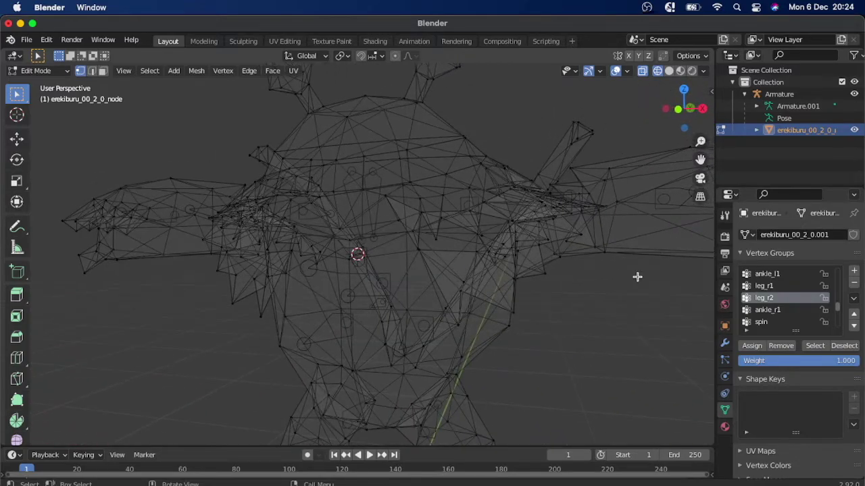
scroll(637, 277, "left", 8)
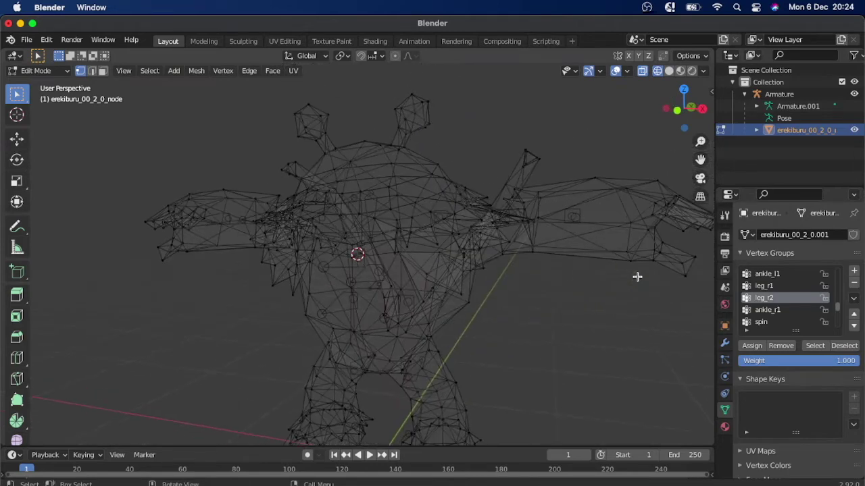
Box-select the left shoulder and upper arm, and deselect the vertices belonging to the spin and face_1 groups
left_click_drag(557, 282, 440, 164)
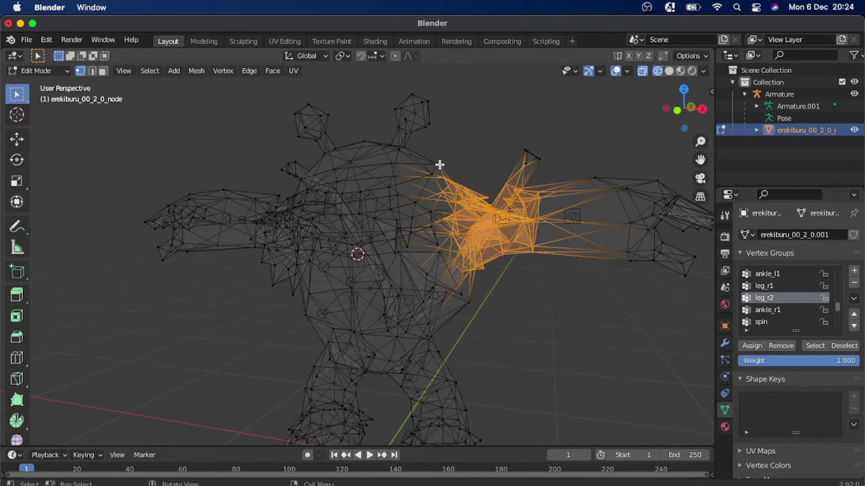
left_click(781, 323)
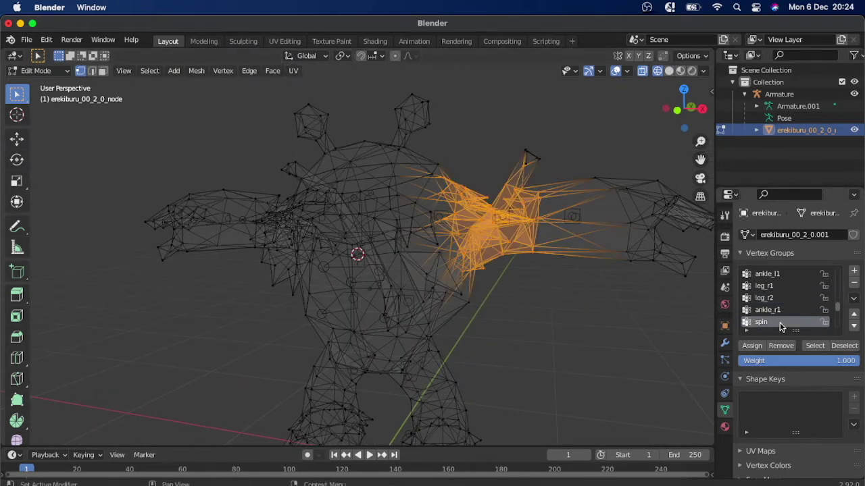
left_click(844, 346)
scroll(518, 251, "down", 10)
scroll(518, 253, "down", 2)
scroll(784, 310, "down", 6)
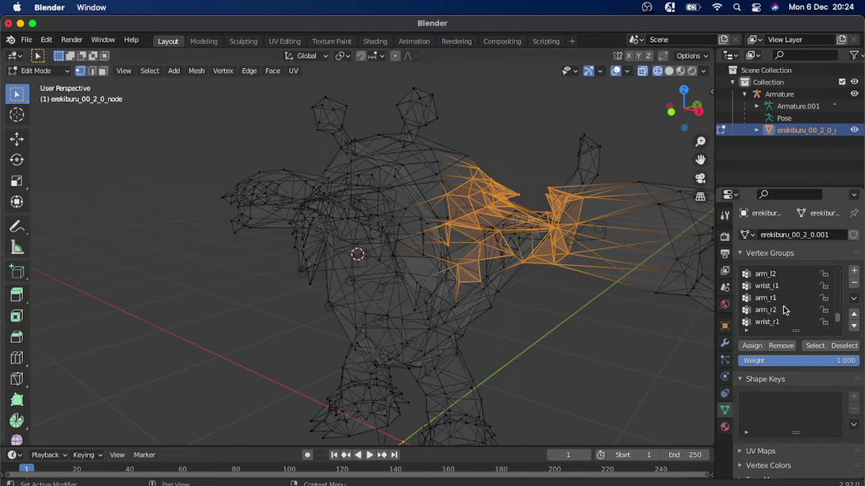
left_click(777, 304)
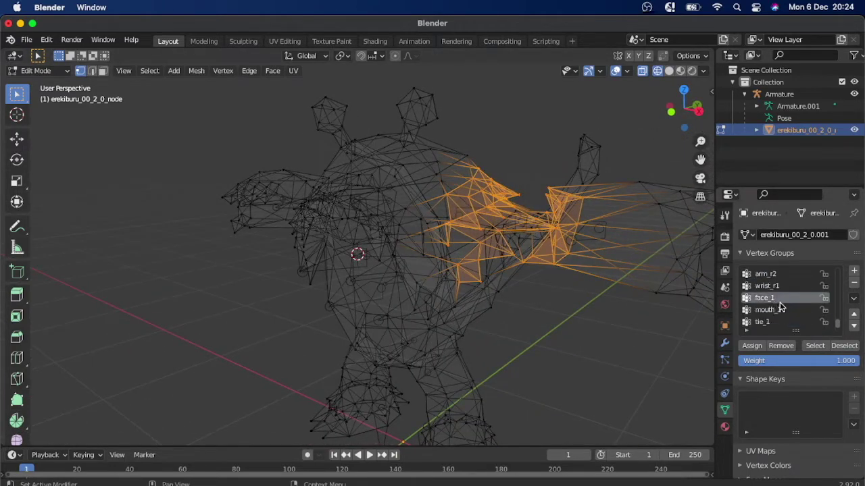
left_click(843, 346)
Assign the selected left upper arm vertices to the arm_l2 vertex group with weight 1.000
scroll(565, 285, "right", 10)
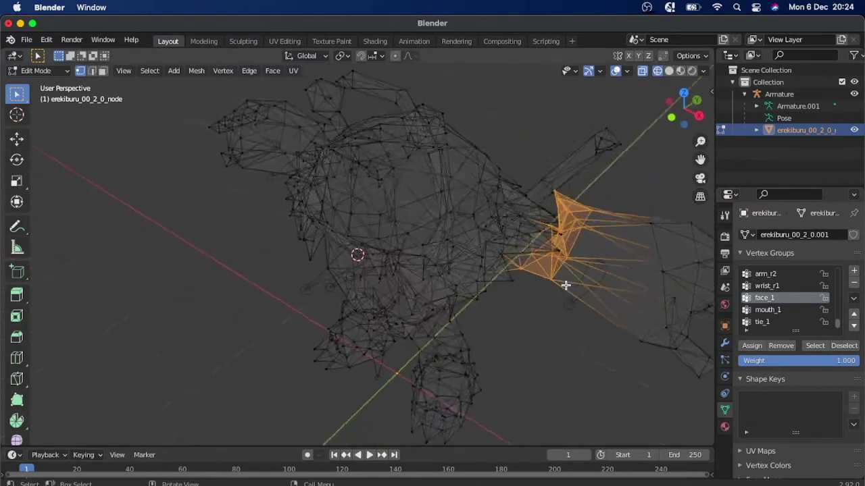
scroll(566, 285, "right", 8)
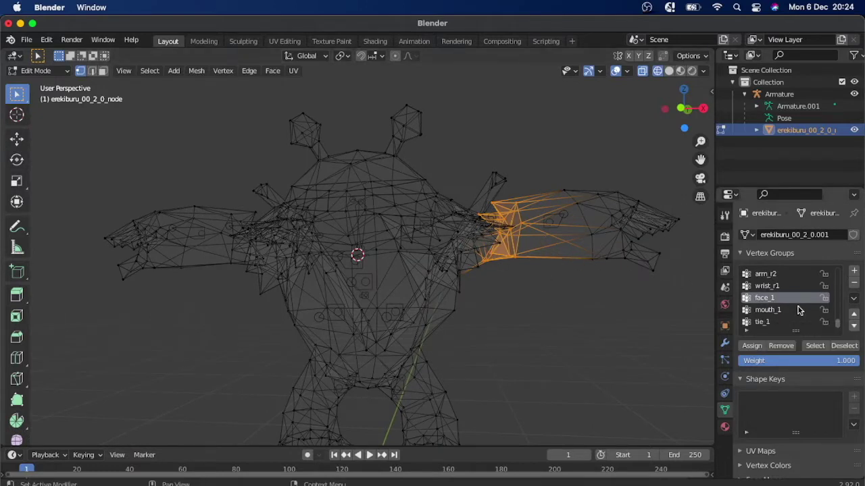
scroll(797, 309, "up", 5)
left_click(774, 299)
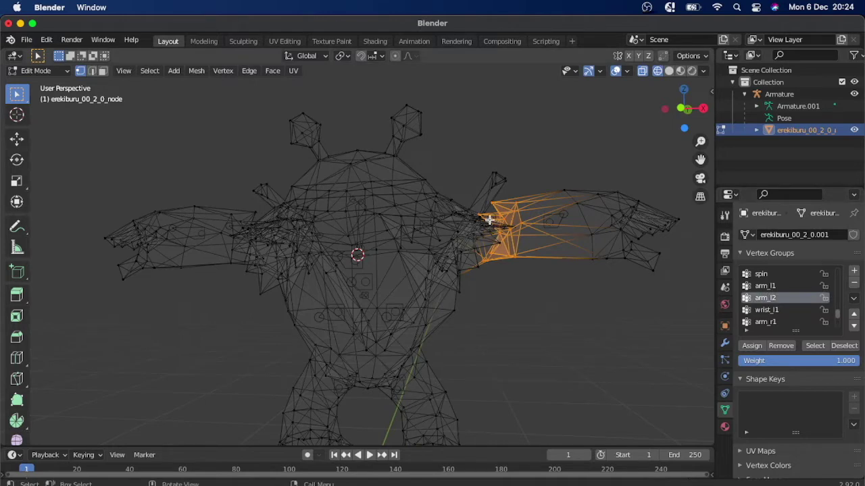
middle_click_drag(486, 232, 487, 239)
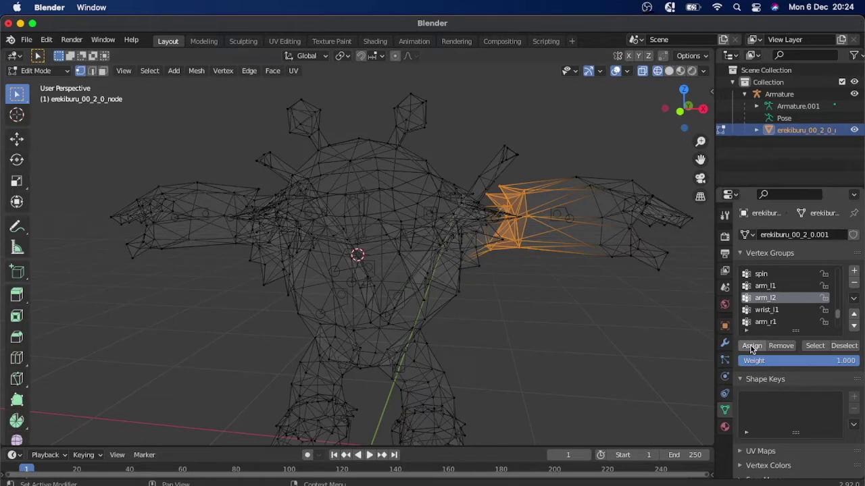
left_click(751, 346)
Box-select the left forearm and hand and assign their vertices to the wrist_l1 group with weight 1.000
scroll(535, 293, "down", 2)
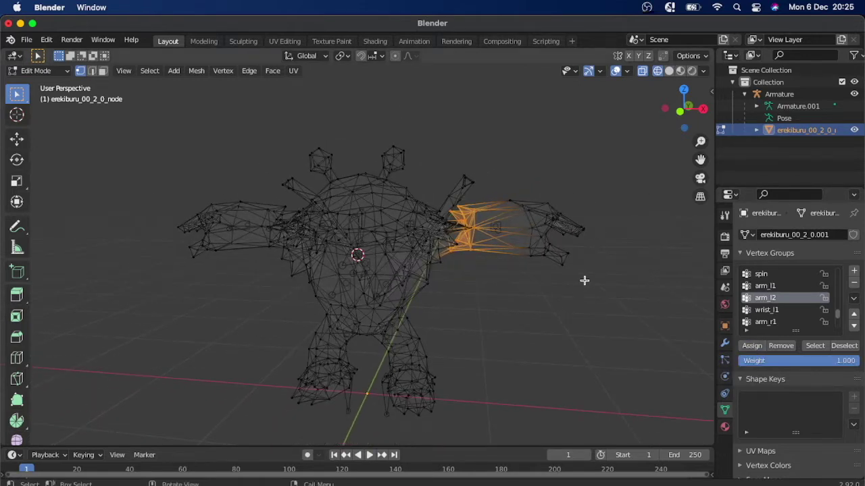
left_click_drag(614, 306, 497, 177)
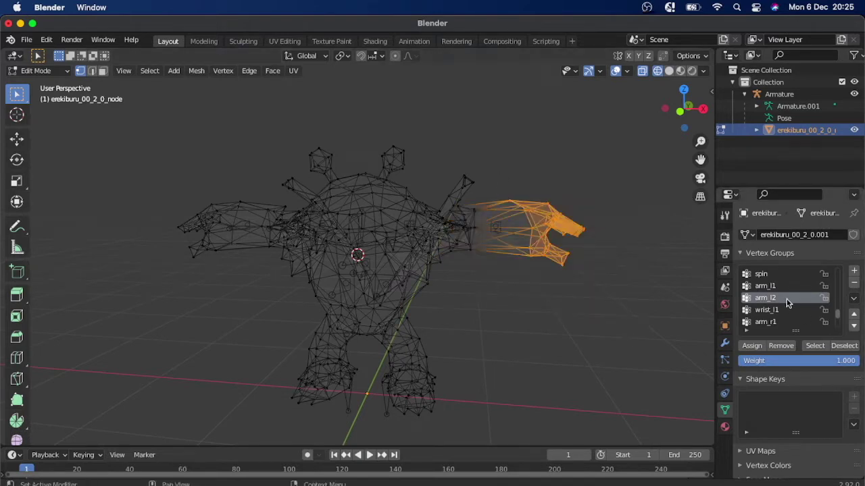
left_click(774, 311)
left_click(755, 344)
Box-select the right forearm and hand and assign their vertices to the wrist_r1 group with weight 1.000
scroll(425, 294, "left", 10)
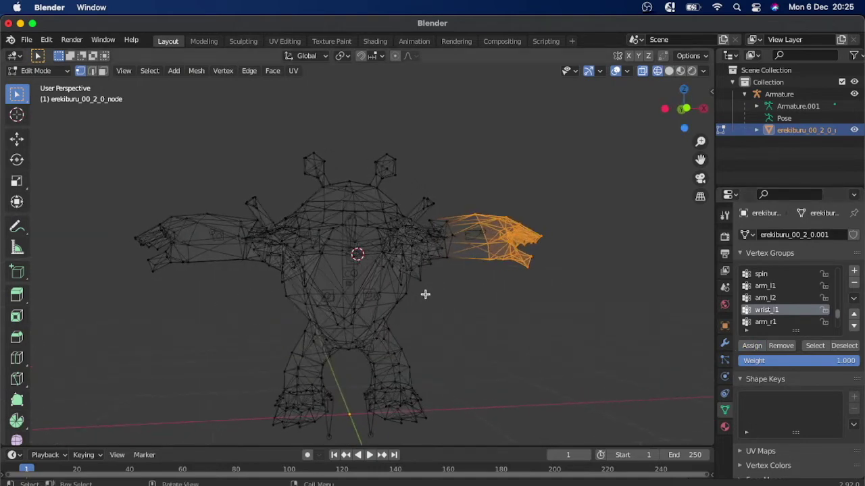
left_click_drag(113, 195, 216, 295)
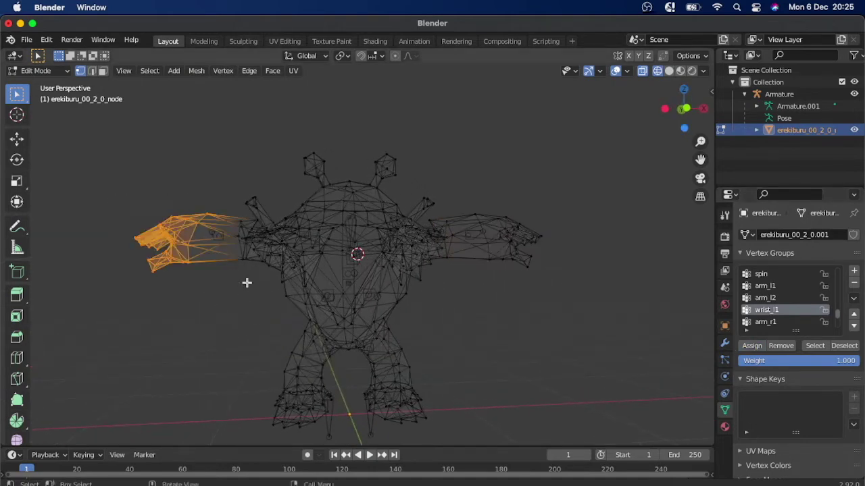
scroll(784, 308, "down", 3)
left_click(777, 310)
left_click(752, 345)
Box-select the right shoulder and upper arm, and deselect the vertices belonging to the face_1 and spin groups
scroll(264, 224, "left", 2)
left_click_drag(202, 180, 309, 303)
left_click(775, 323)
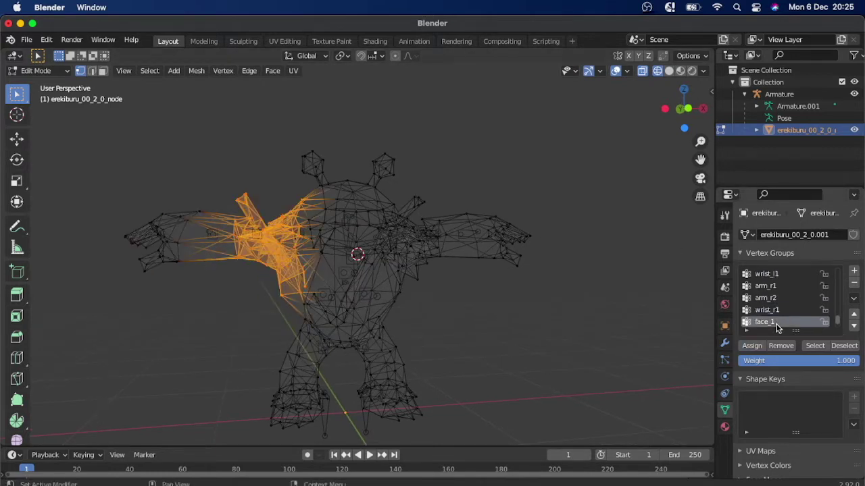
left_click(843, 345)
scroll(776, 274, "up", 4)
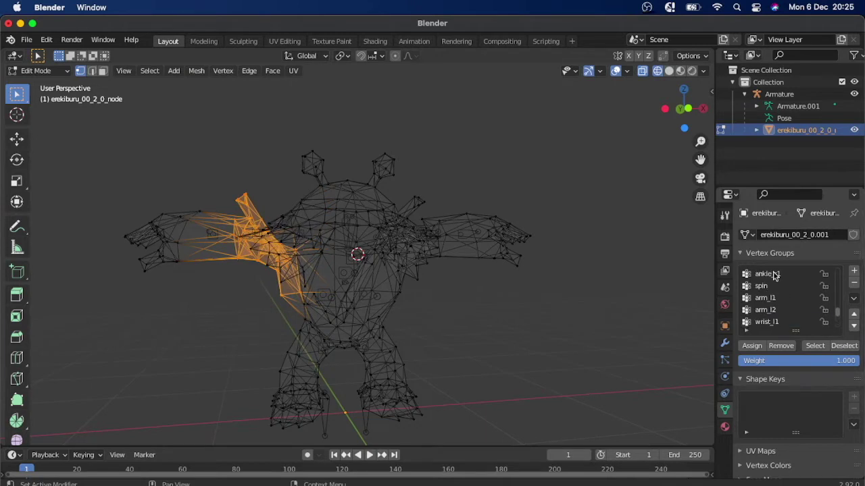
left_click(763, 286)
left_click(844, 345)
Assign the selected right upper arm vertices to the arm_r2 vertex group with weight 1.000
scroll(427, 290, "left", 2)
scroll(428, 290, "left", 1)
scroll(800, 309, "down", 3)
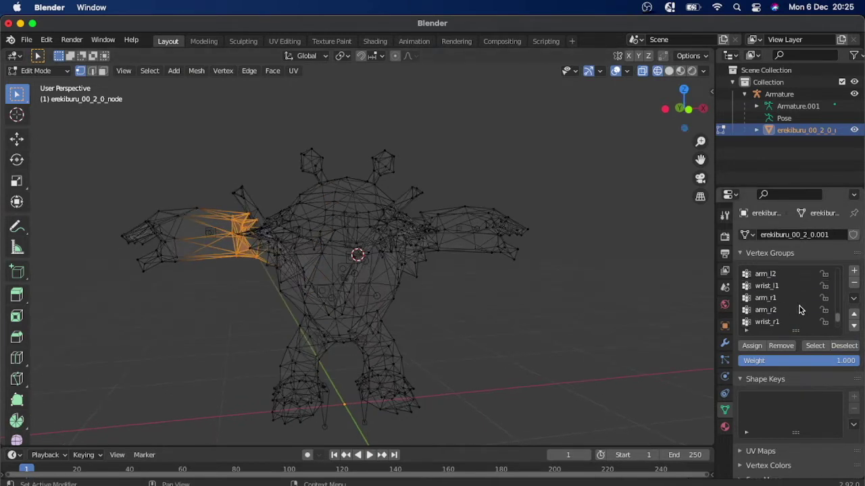
left_click(770, 310)
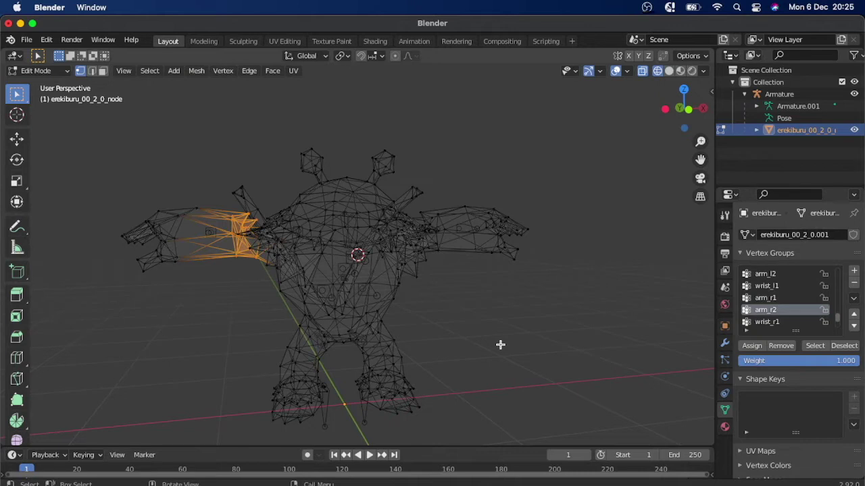
Switch to Weight Paint mode and inspect the weights of the Spine, Head, PG_root, L_Thigh and Pelvis groups
left_click(67, 72)
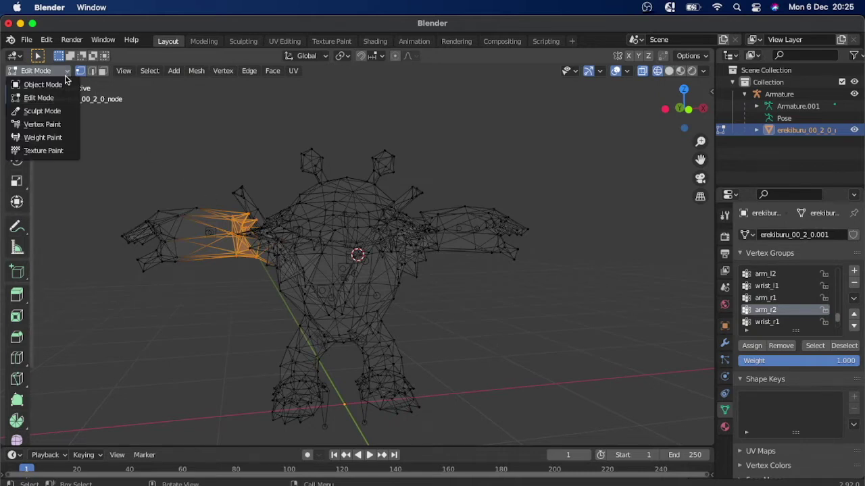
left_click(67, 139)
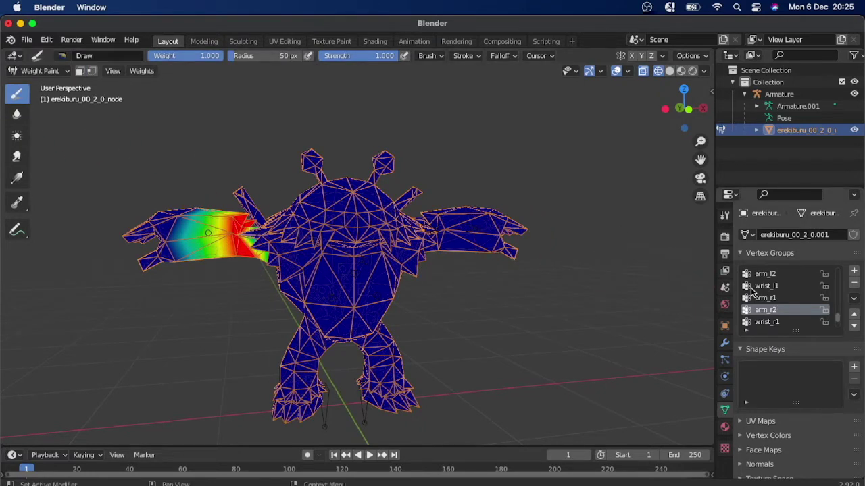
scroll(795, 280, "up", 8)
left_click(786, 279)
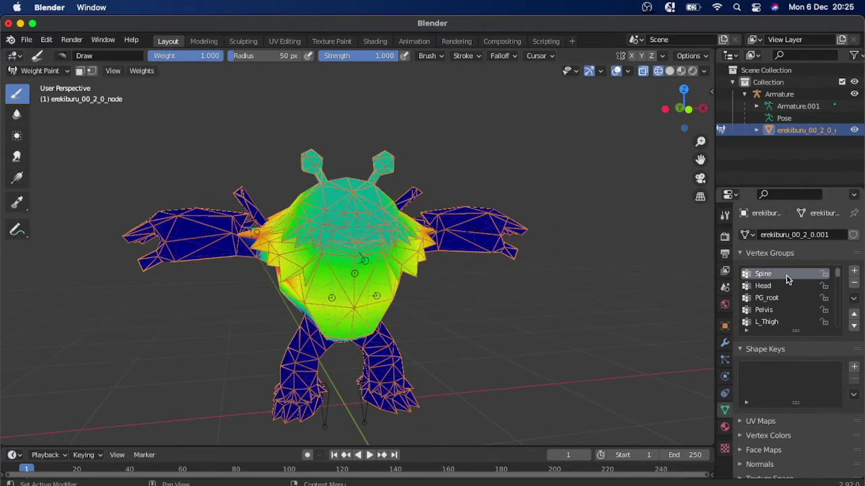
left_click(784, 286)
left_click(784, 297)
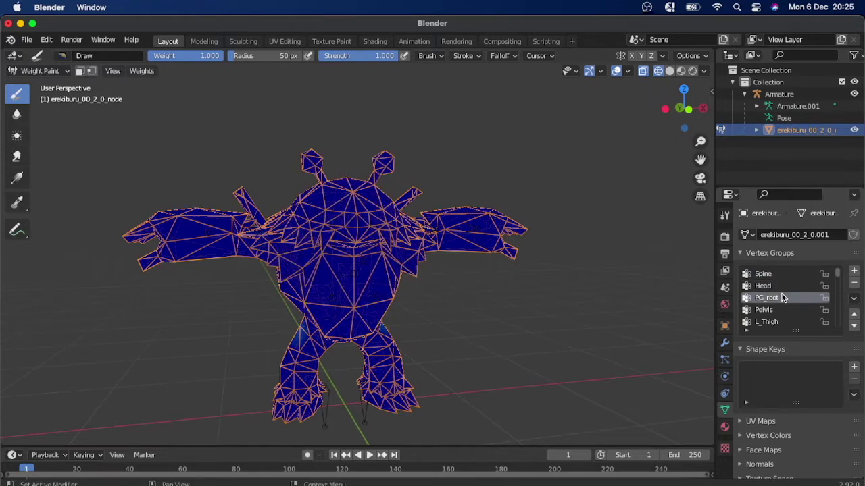
left_click(780, 321)
left_click(789, 309)
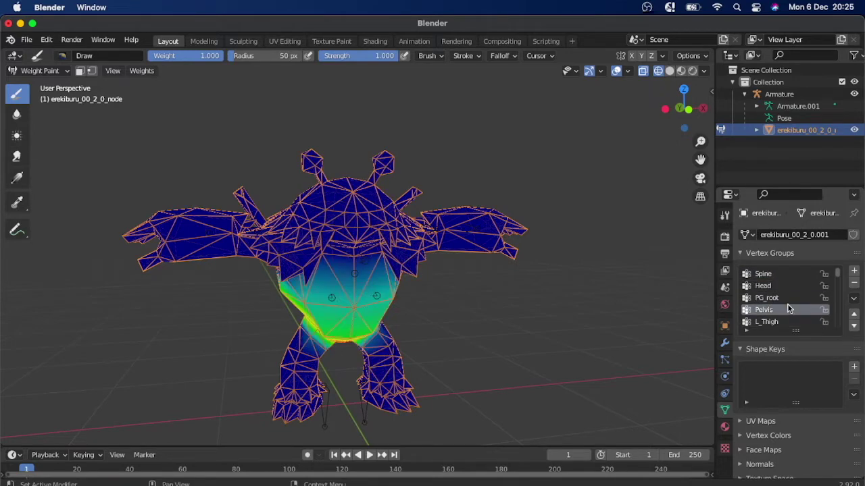
Delete the mesh's original vertex groups from Spine through Tail, keeping skl_root and the armature's other bone groups
left_click(789, 286)
left_click(791, 273)
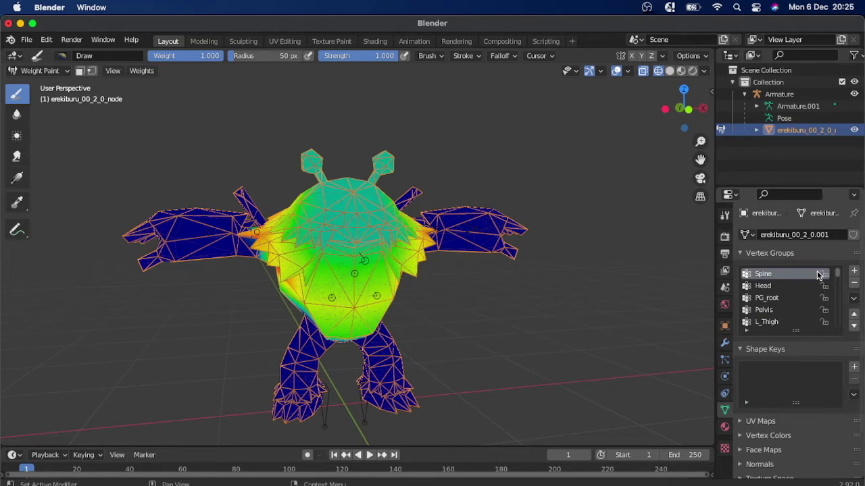
left_click(854, 285)
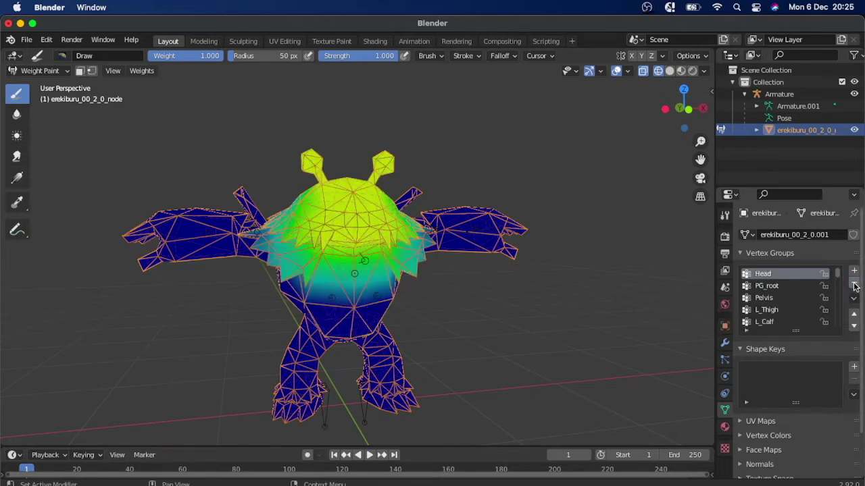
left_click(854, 286)
left_click(854, 286)
left_click(854, 286)
left_click(854, 286)
left_click(854, 286)
left_click(854, 286)
left_click(854, 286)
left_click(854, 286)
left_click(854, 286)
left_click(854, 286)
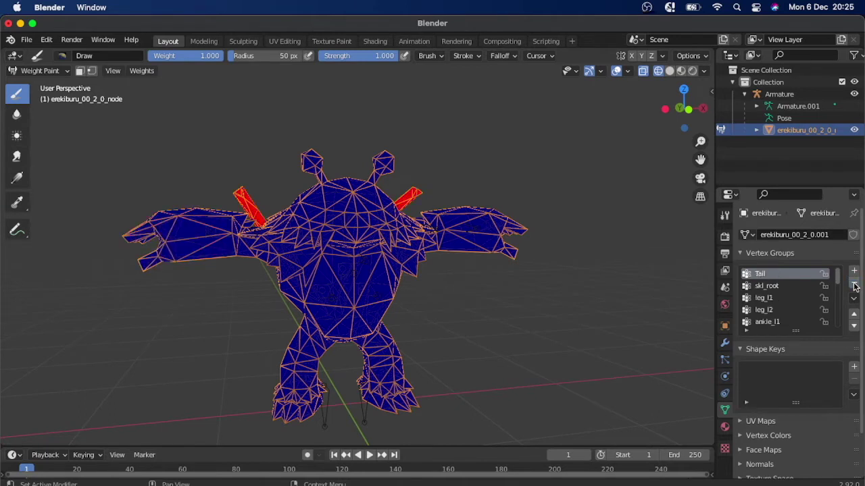
left_click(854, 286)
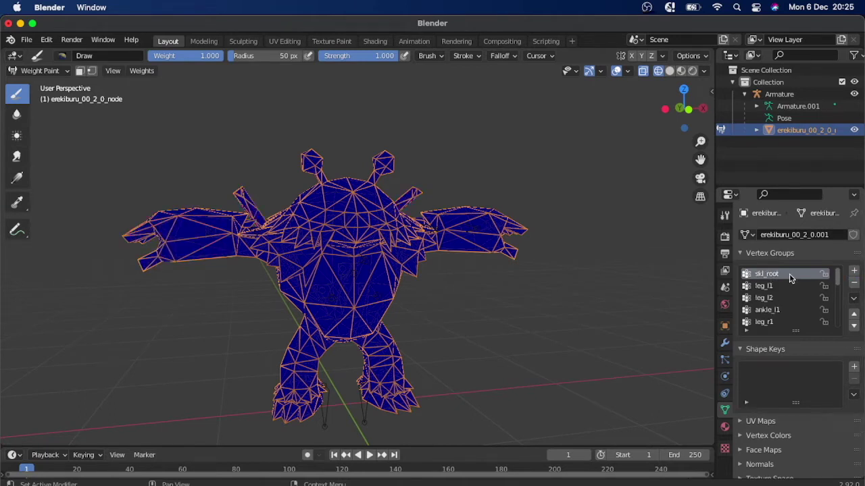
Normalize all vertex group weights and inspect the leg_l1 and leg_l2 weights from several sides
left_click(143, 71)
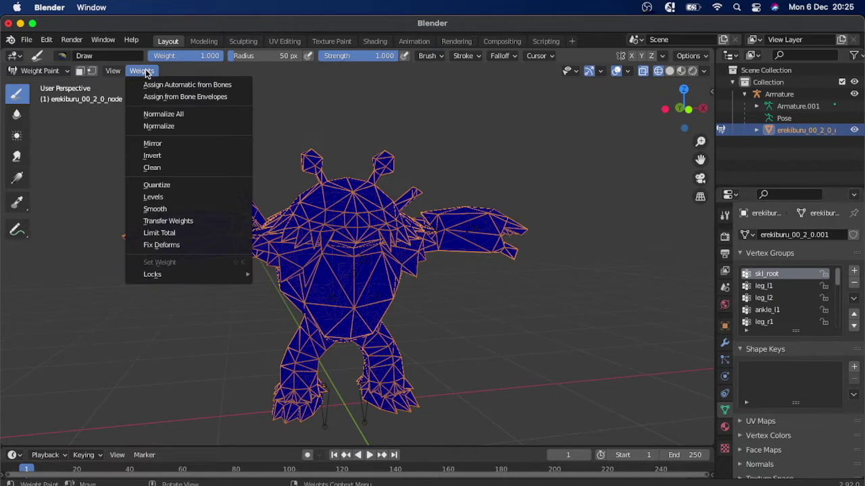
left_click(162, 115)
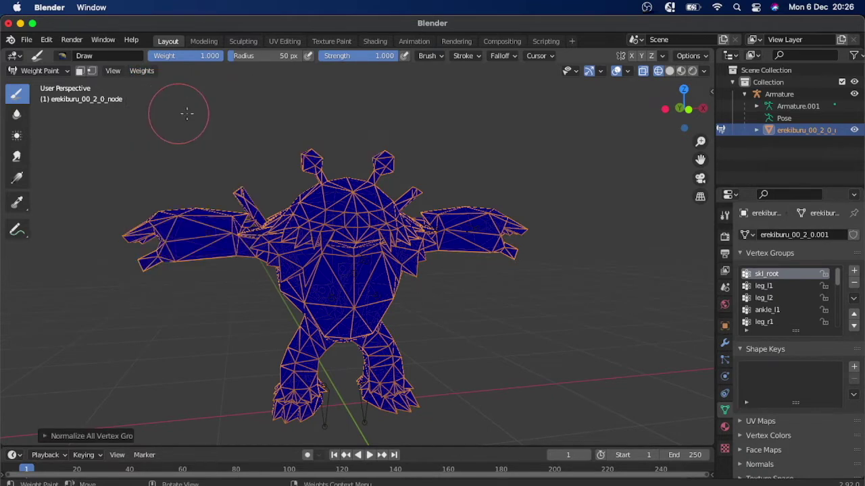
left_click(770, 287)
left_click(767, 298)
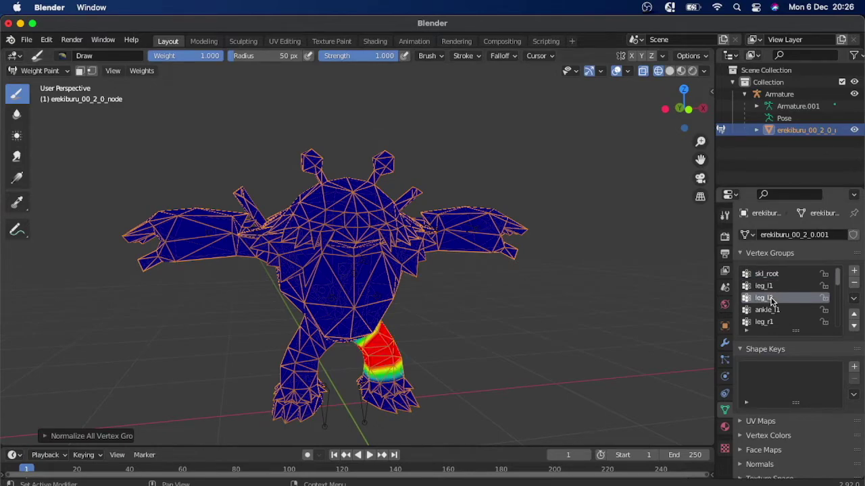
middle_click_drag(651, 305, 573, 312)
scroll(573, 312, "left", 15)
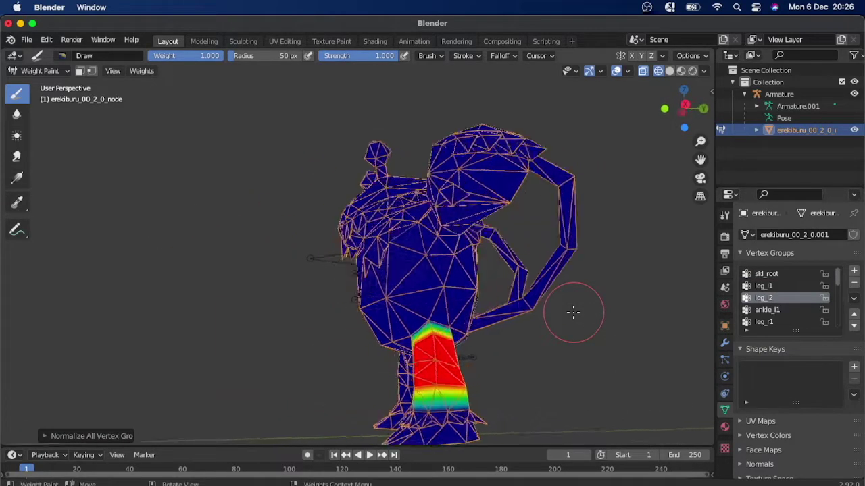
scroll(572, 311, "left", 15)
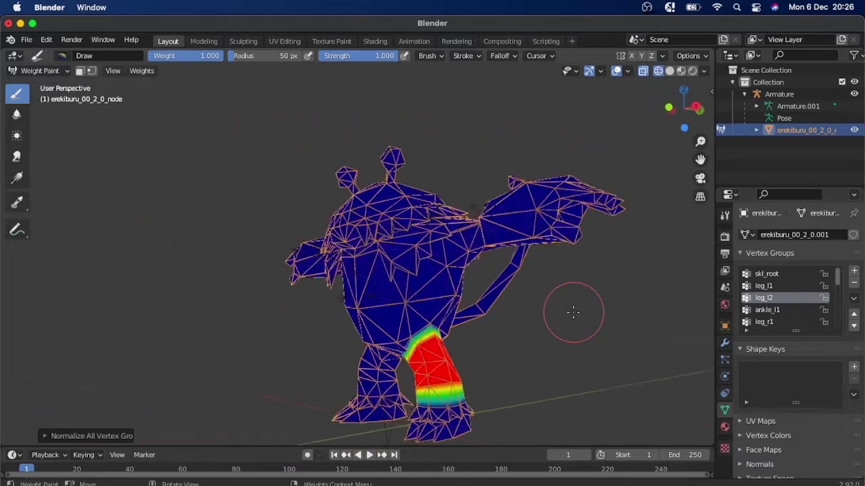
Inspect the painted weights of the ankle_l1, leg_r1, leg_r2, ankle_r1, spin and face_1 groups around the model
left_click(767, 310)
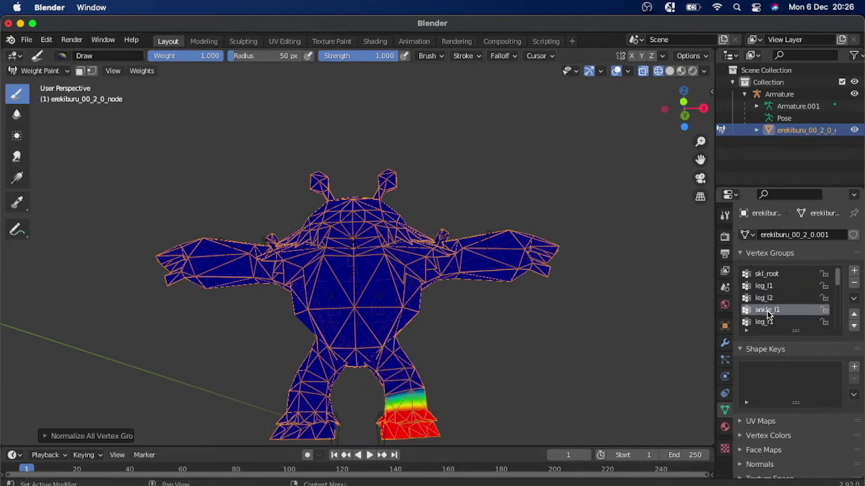
left_click(768, 323)
scroll(769, 301, "down", 4)
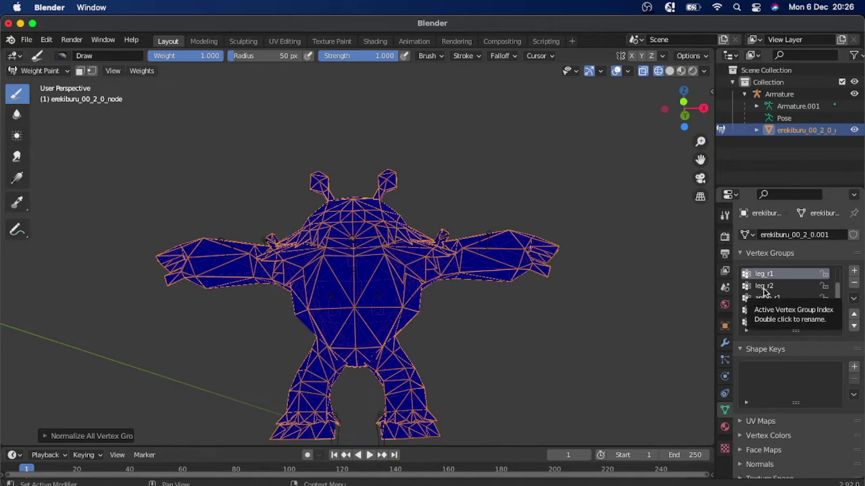
left_click(765, 288)
left_click(772, 300)
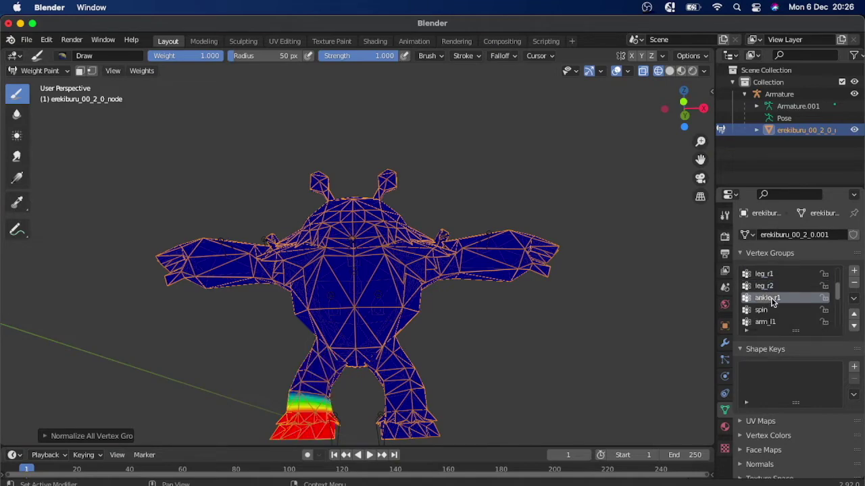
left_click(762, 310)
middle_click_drag(554, 330, 527, 343)
scroll(788, 317, "down", 6)
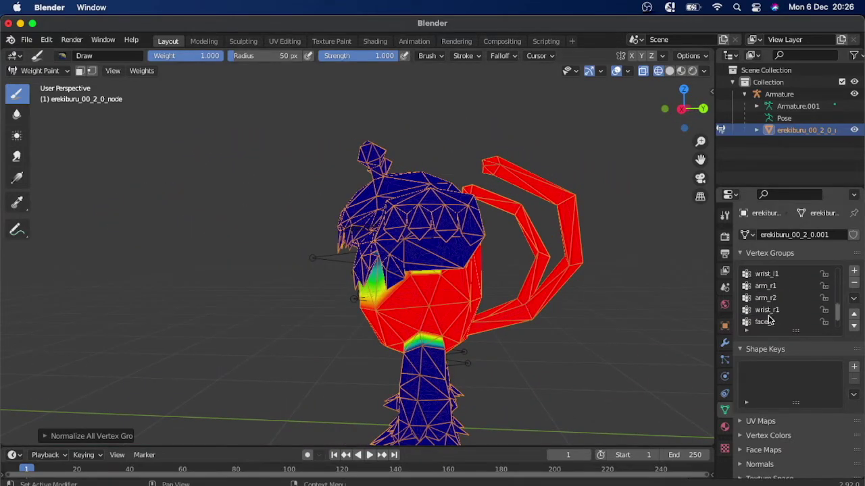
left_click(770, 323)
middle_click_drag(392, 322, 387, 318)
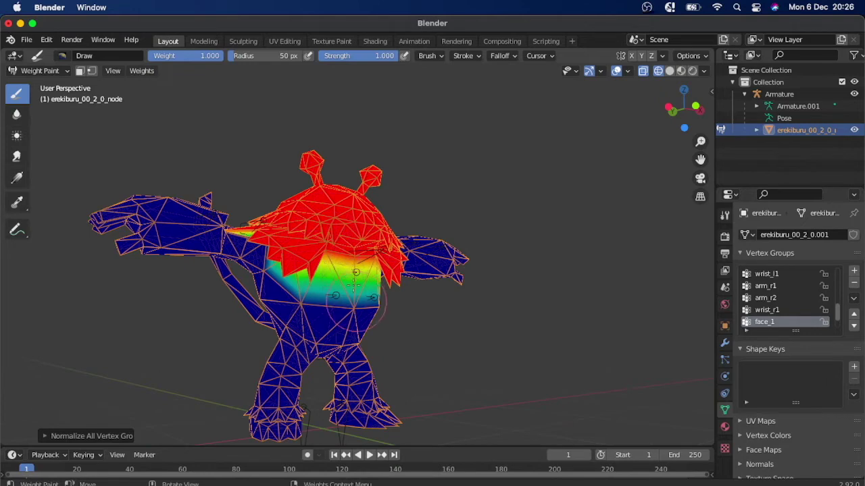
middle_click_drag(356, 313, 365, 316)
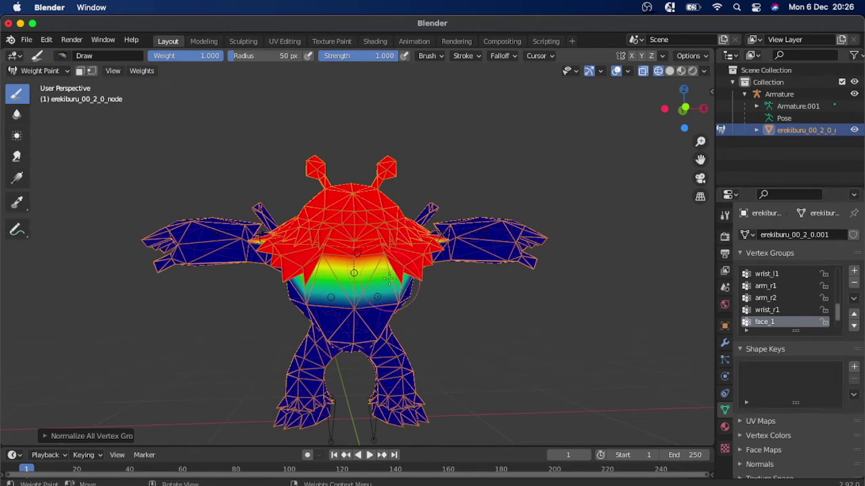
Leave Weight Paint mode, select the Armature and enter Pose Mode
left_click(60, 70)
left_click(57, 85)
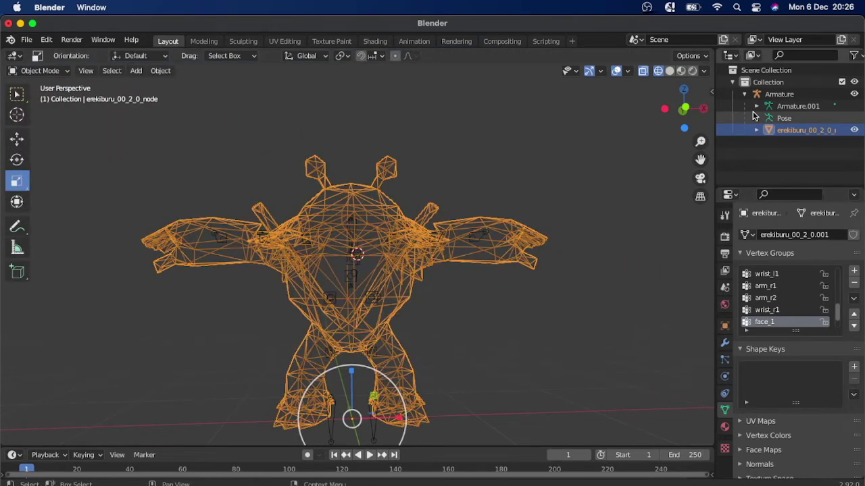
left_click(789, 98)
left_click(58, 70)
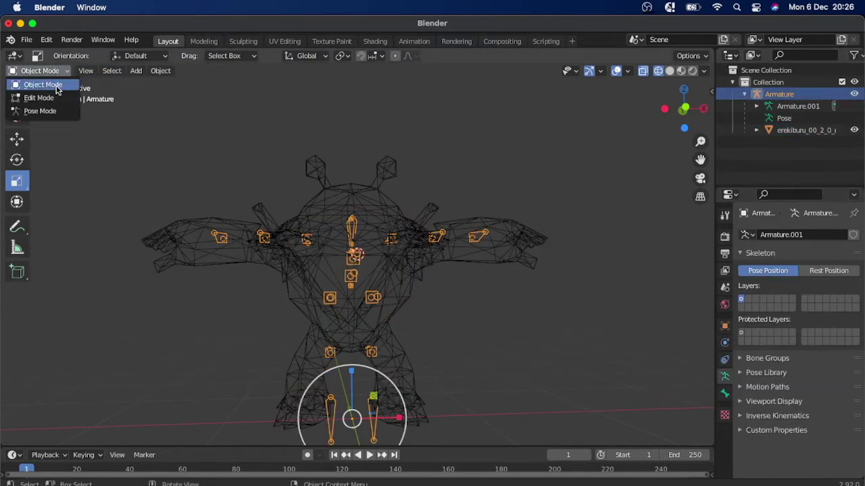
left_click(52, 110)
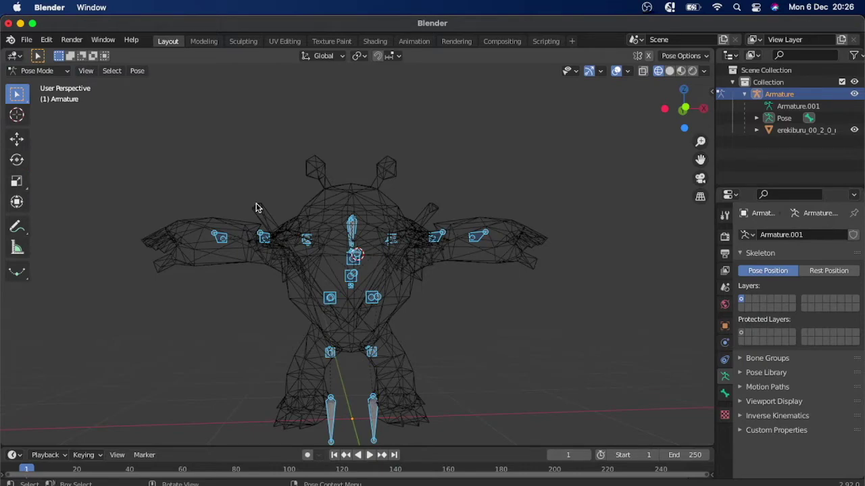
Move all bones together to test the mesh binding, undo the move and return to Object Mode
key("a")
key("g")
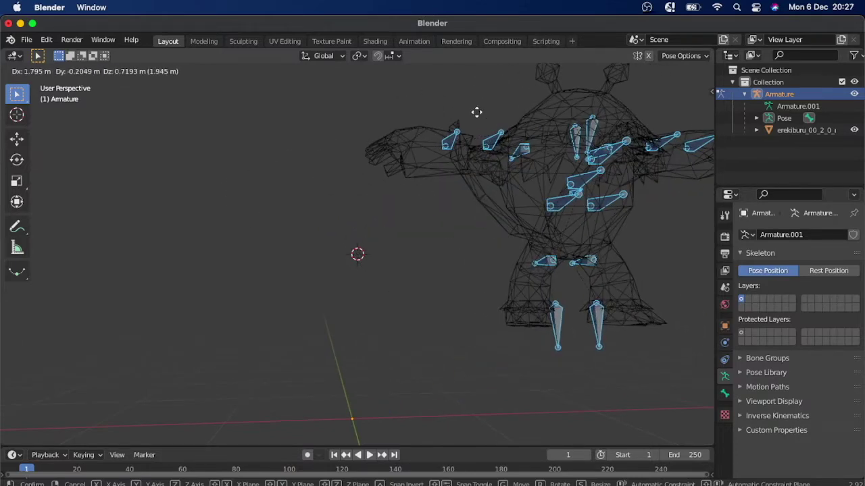
left_click(329, 183)
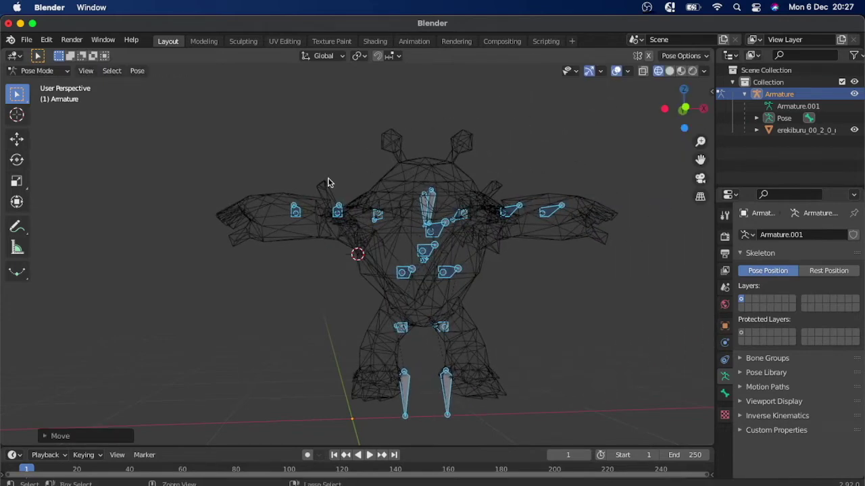
key("super+z")
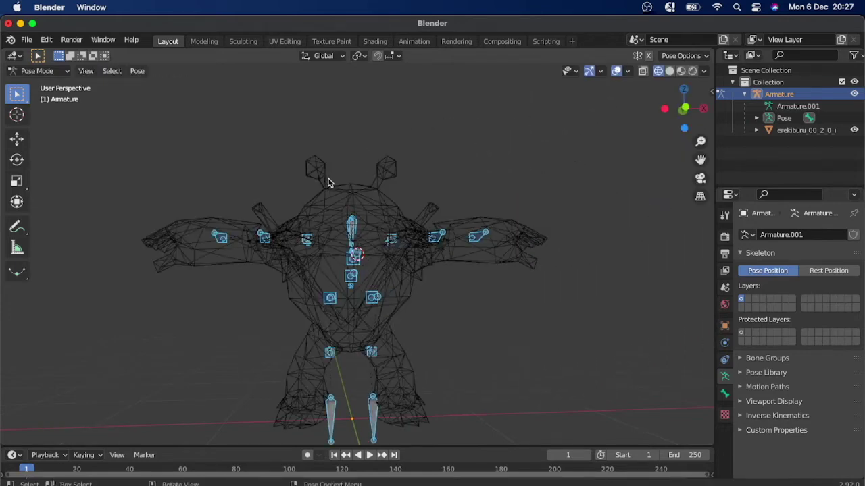
left_click(58, 72)
left_click(58, 86)
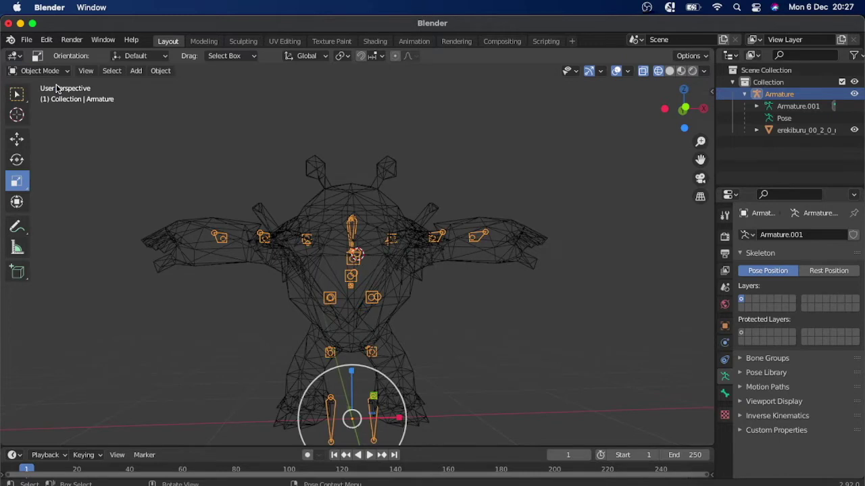
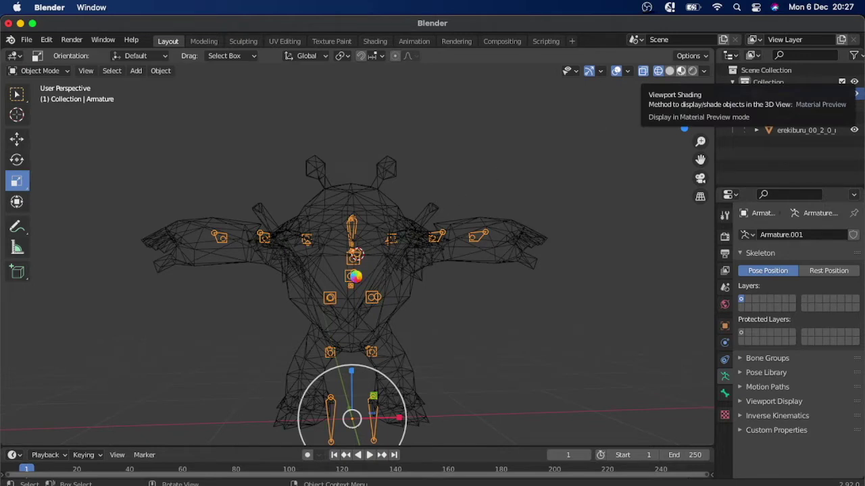
Display the model in Material Preview shading and examine its textures from several angles
scroll(356, 281, "left", 10)
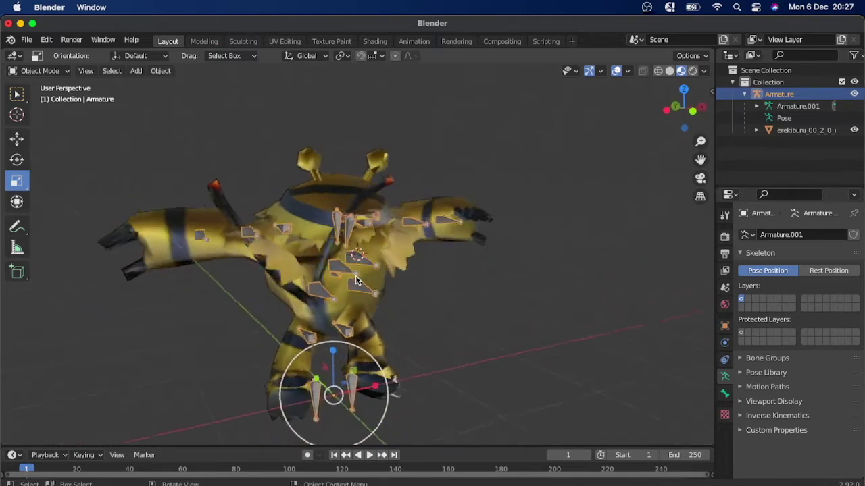
scroll(357, 280, "left", 10)
scroll(357, 281, "right", 10)
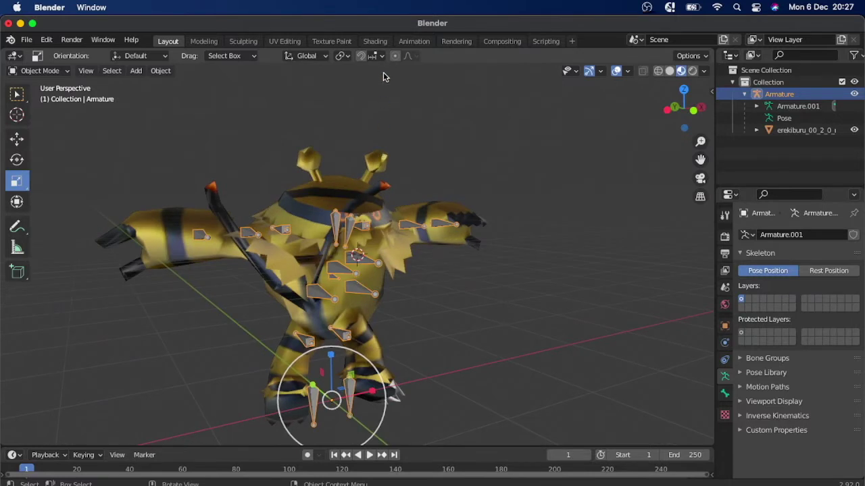
Switch to the Shading workspace, select the erekiburu_00_2_0 mesh under the Armature and show its material slots
left_click(376, 41)
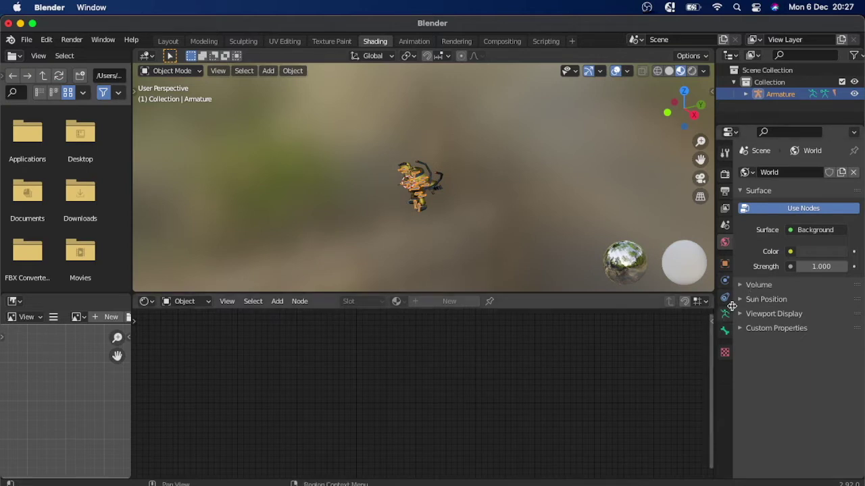
left_click(745, 94)
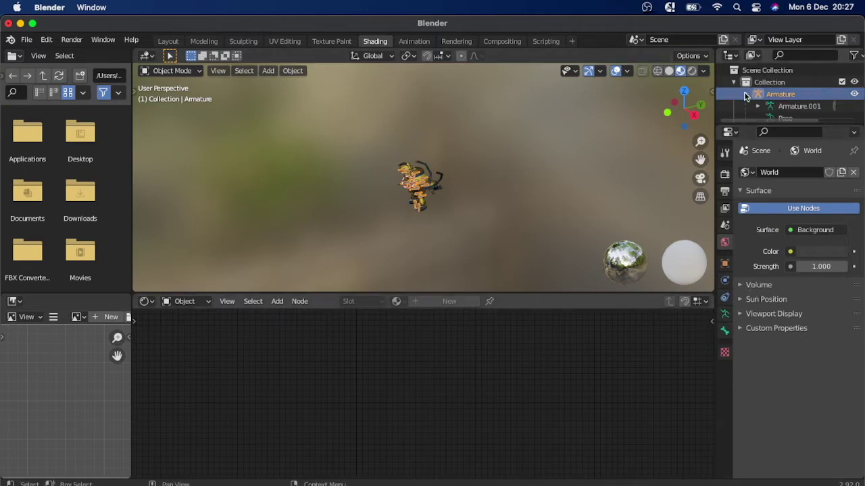
scroll(815, 108, "down", 1)
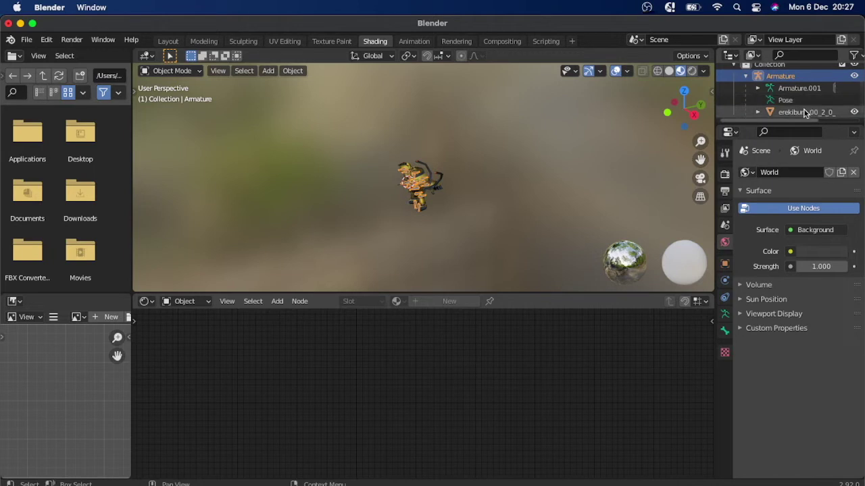
left_click(806, 112)
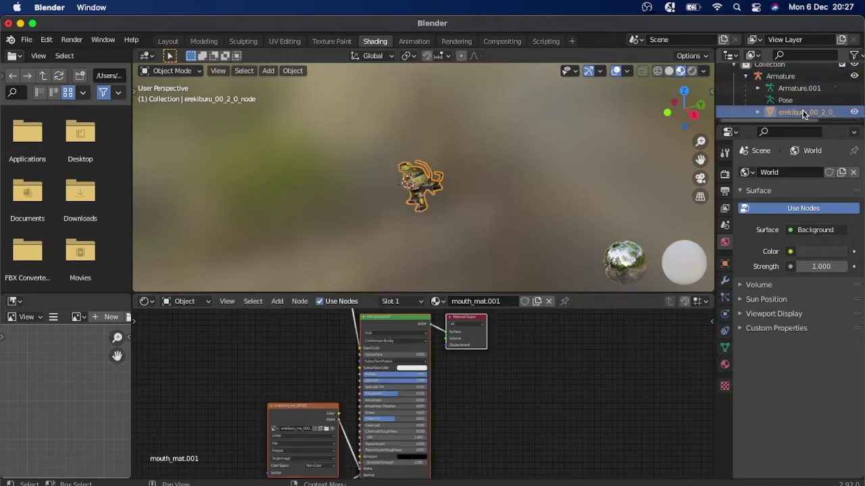
left_click(725, 365)
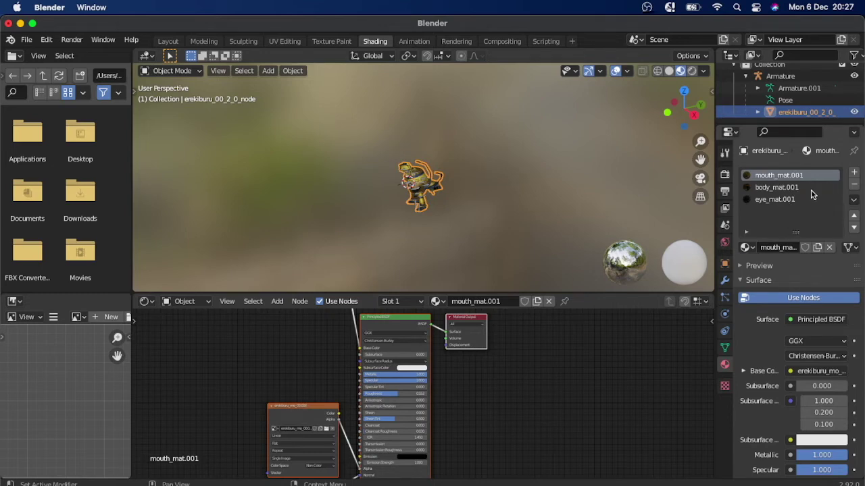
scroll(436, 177, "up", 5)
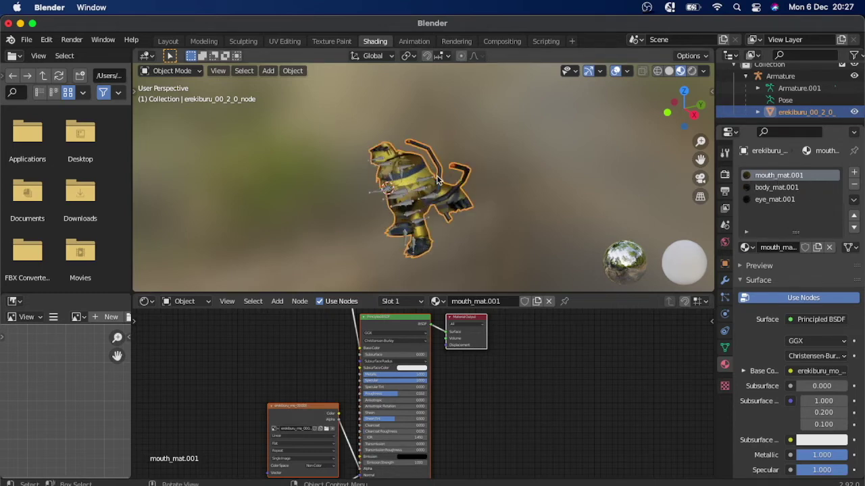
scroll(437, 175, "left", 5)
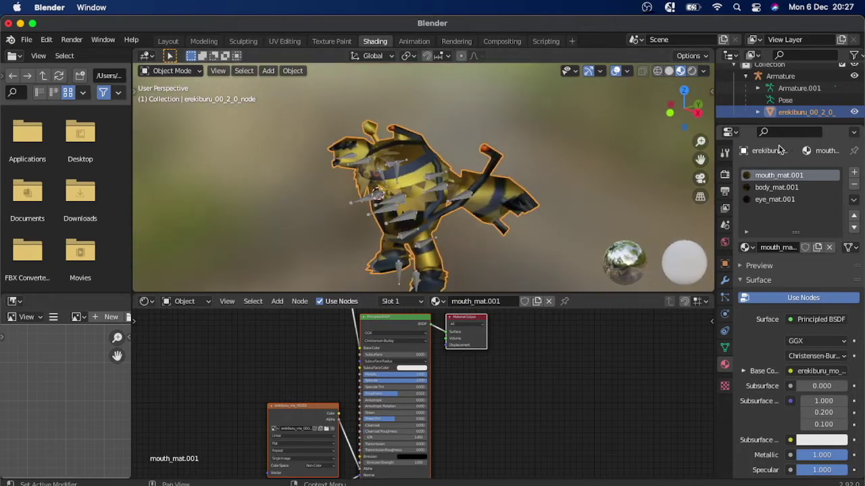
Remove the mouth_mat.001 and body_mat.001 slots, and replace eye_mat.001 in the remaining slot with a new material
left_click(856, 188)
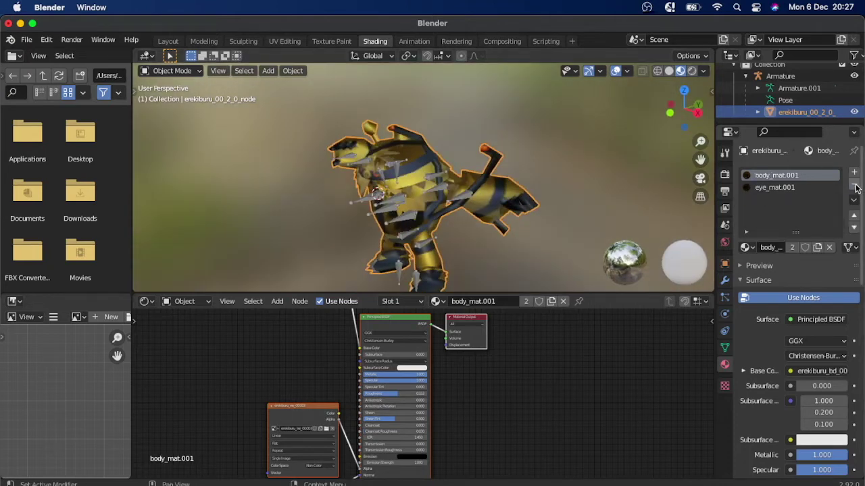
left_click(856, 188)
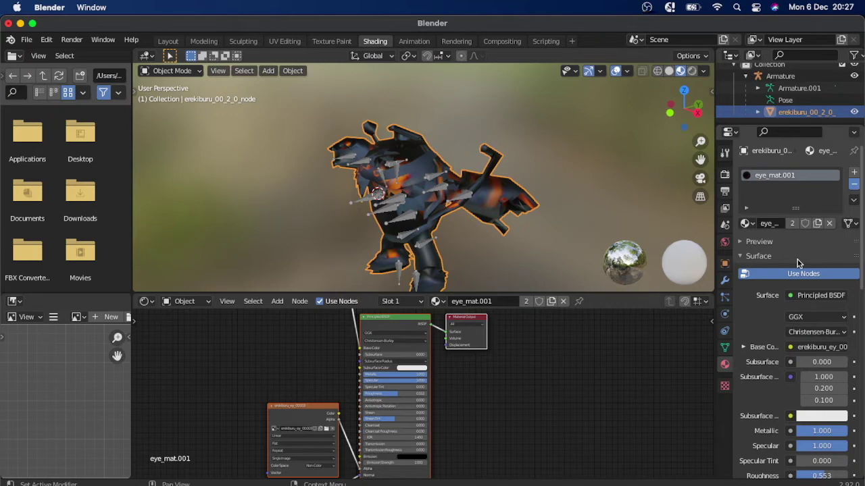
left_click(829, 223)
left_click(799, 224)
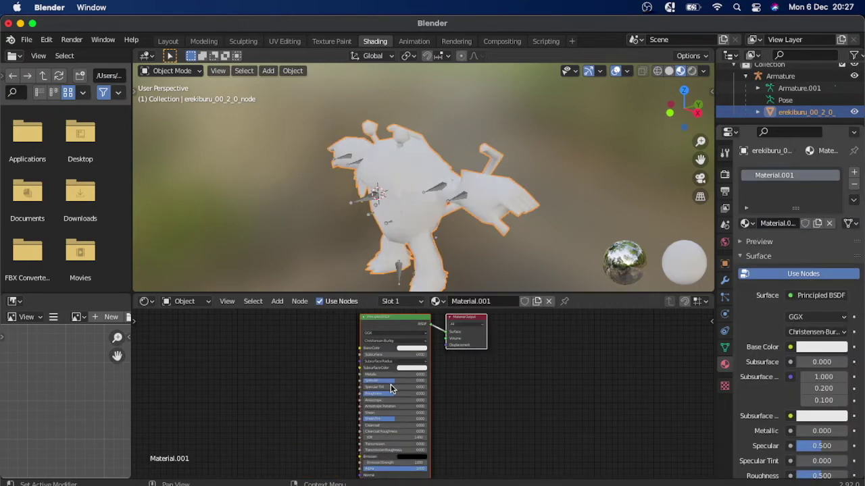
Set the Principled BSDF's specular, roughness and sheen tint to 0, and connect the combined texture screenshot from the Desktop to its Base Color
left_click_drag(395, 381, 368, 393)
left_click_drag(395, 419, 368, 419)
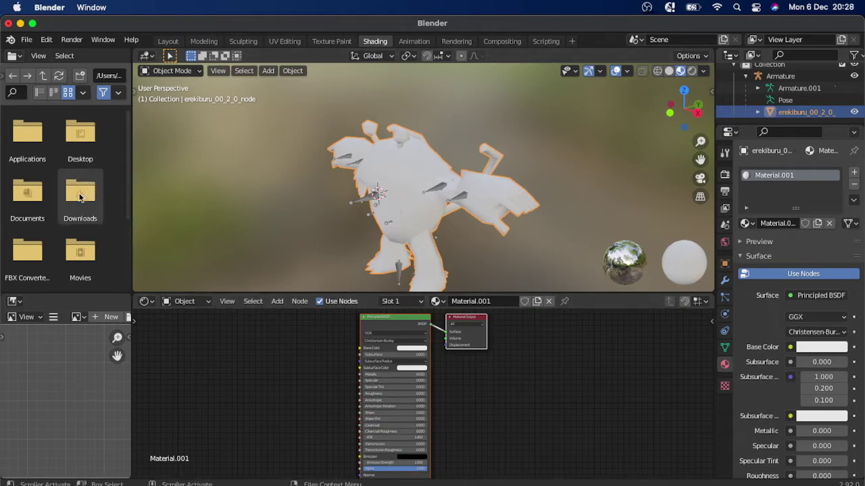
double_click(80, 138)
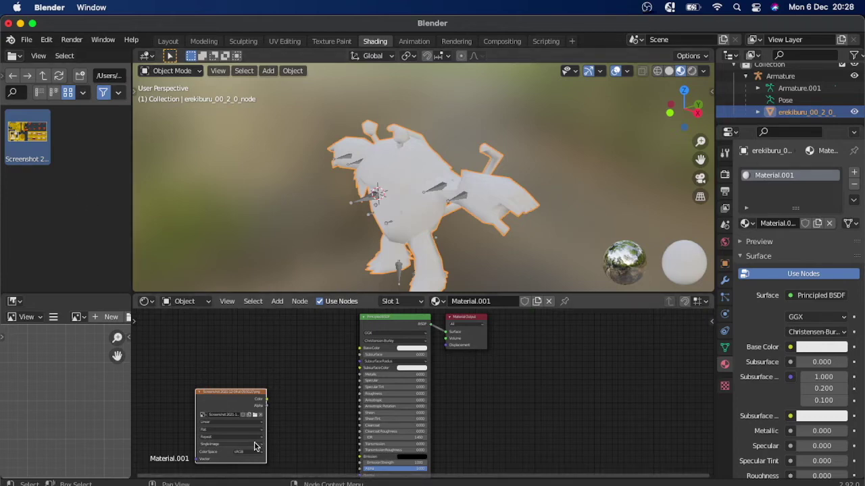
left_click_drag(267, 400, 361, 350)
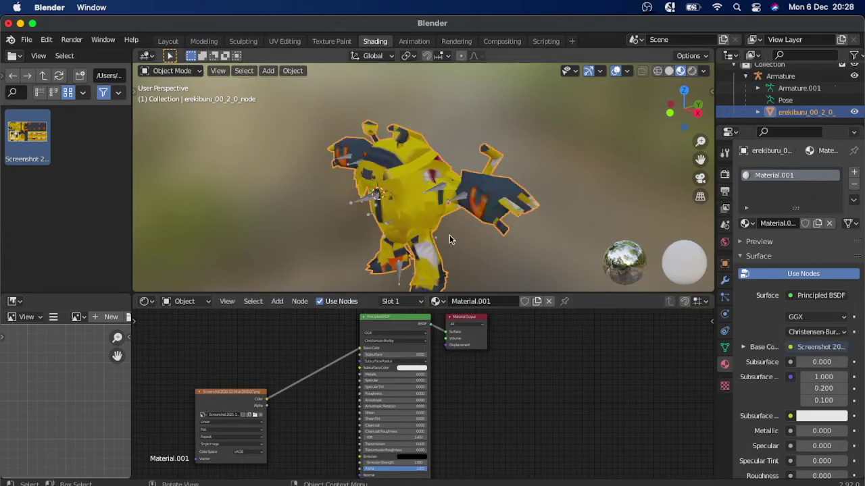
mouse_move(449, 235)
middle_mouse_down()
mouse_move(419, 237)
mouse_move(451, 240)
middle_mouse_up()
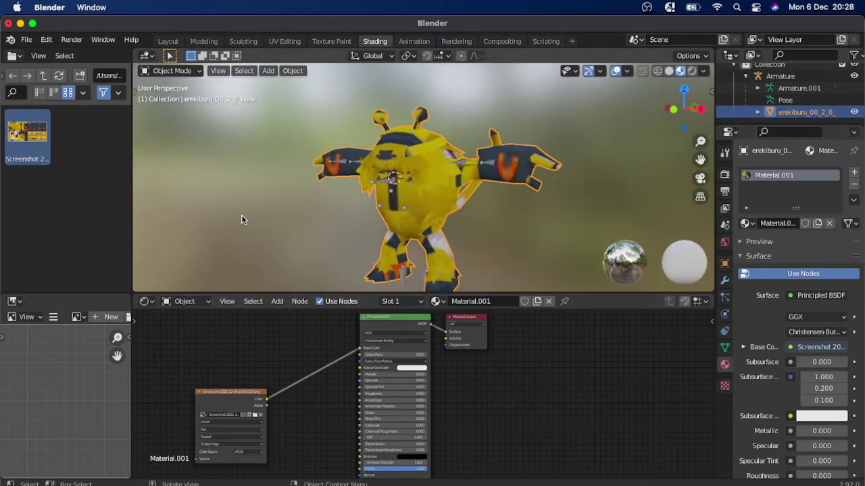
Switch to Finder, highlight the erekiburu_bd_00, erekiburu_ey_00 and erekiburu_mo_00 PNG textures, and close the folder window
left_click(743, 481)
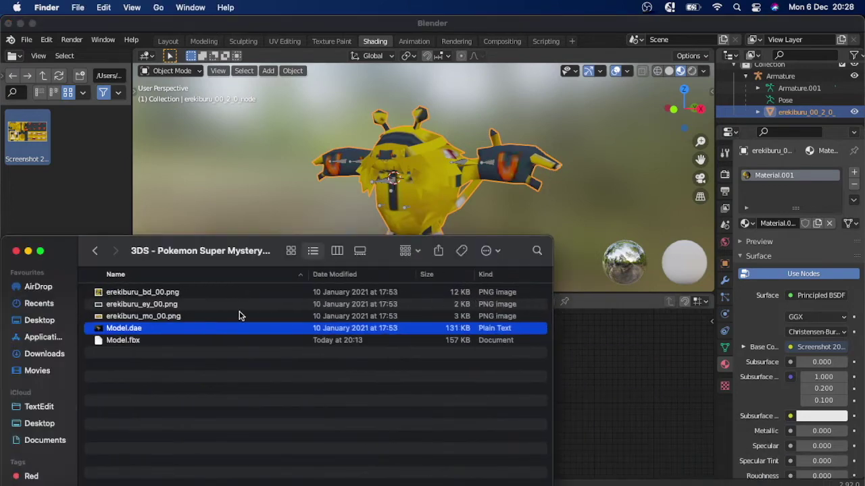
left_click_drag(214, 318, 216, 291)
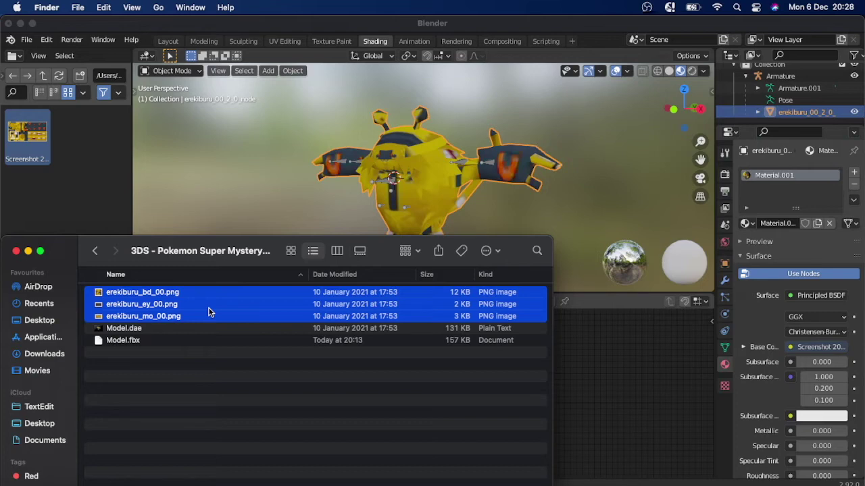
left_click(16, 252)
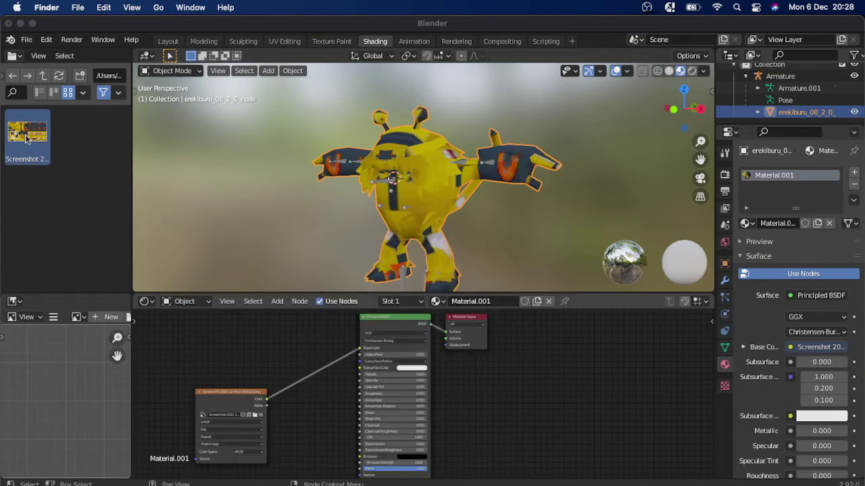
Switch to the UV Editing workspace, select the whole mesh and display it in Material Preview shading from the front
left_click(281, 40)
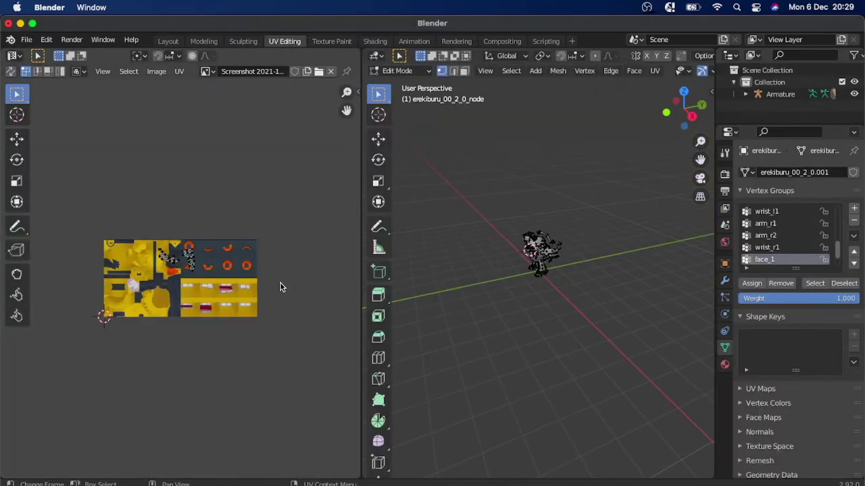
key("a")
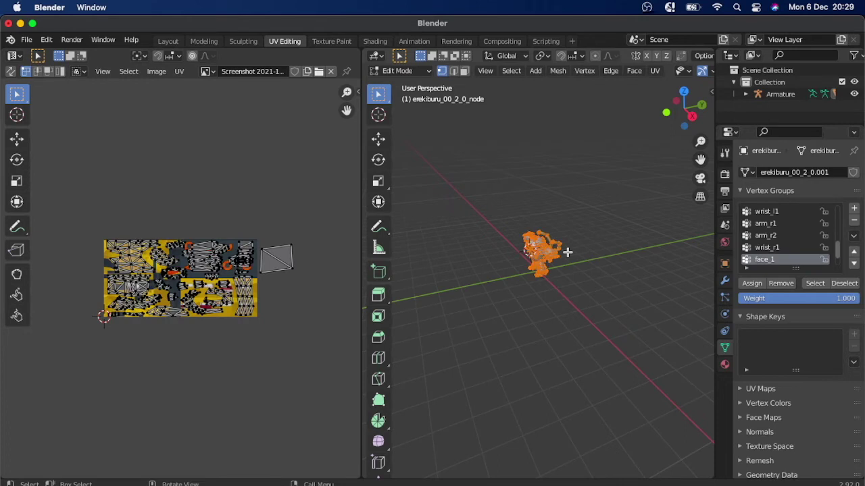
scroll(665, 74, "down", 5)
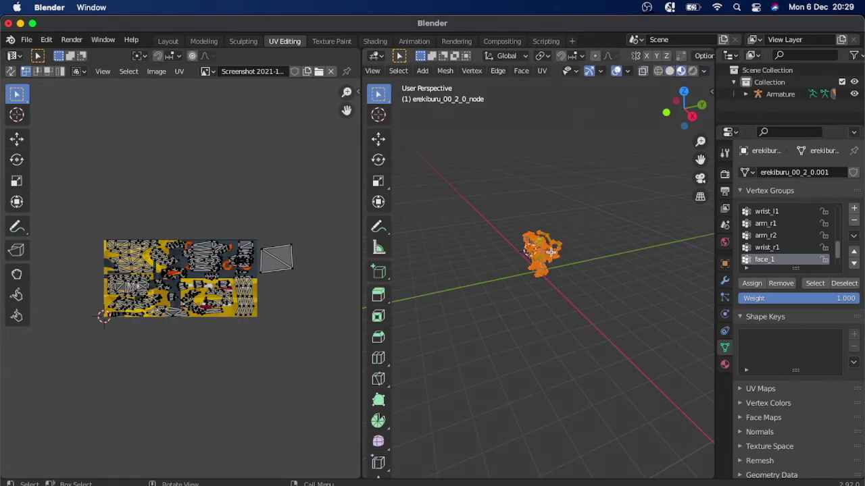
scroll(552, 251, "up", 8)
scroll(553, 250, "left", 5)
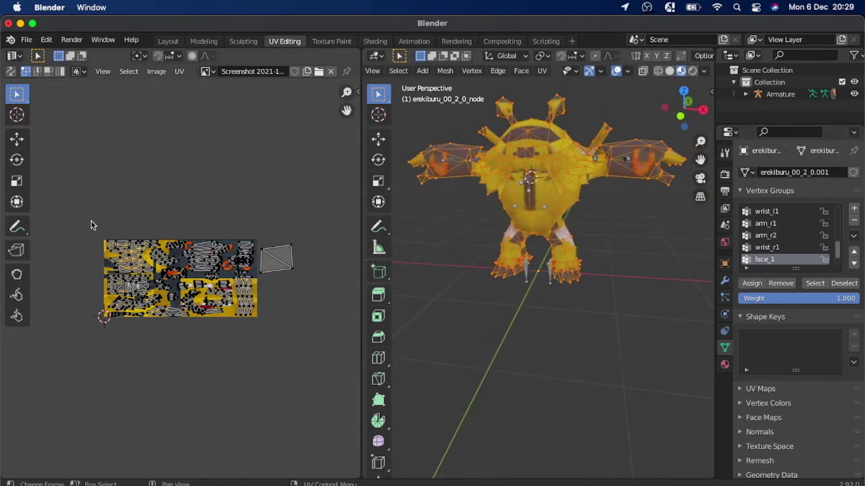
Select the body UV islands, scale them horizontally to about half width and move them over the body texture in the image's left half
left_click_drag(84, 217, 256, 381)
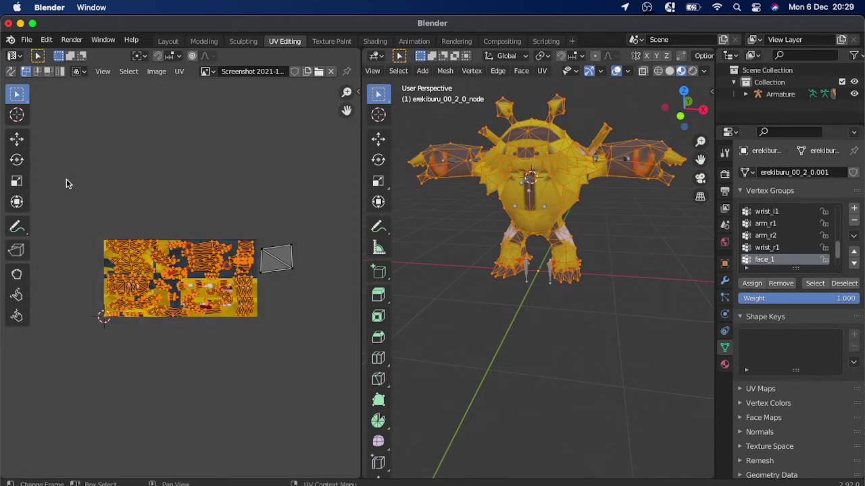
left_click(19, 181)
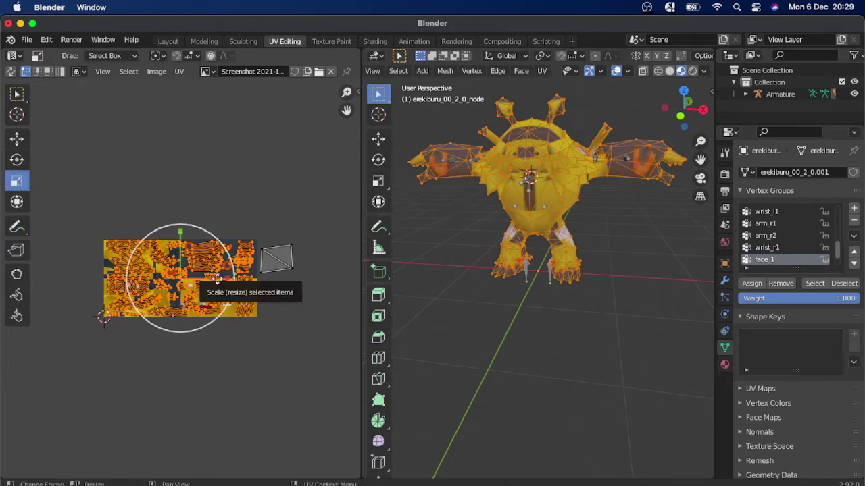
left_click_drag(216, 279, 196, 283)
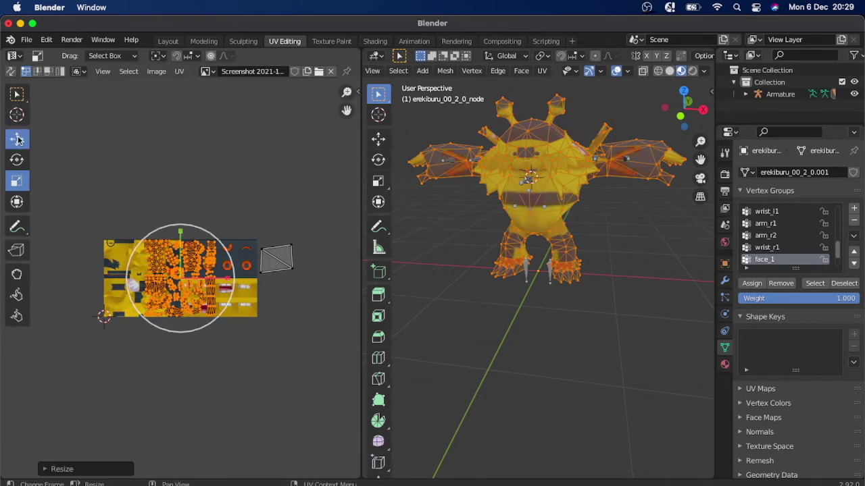
left_click(17, 138)
left_click_drag(224, 278, 184, 280)
left_click(17, 181)
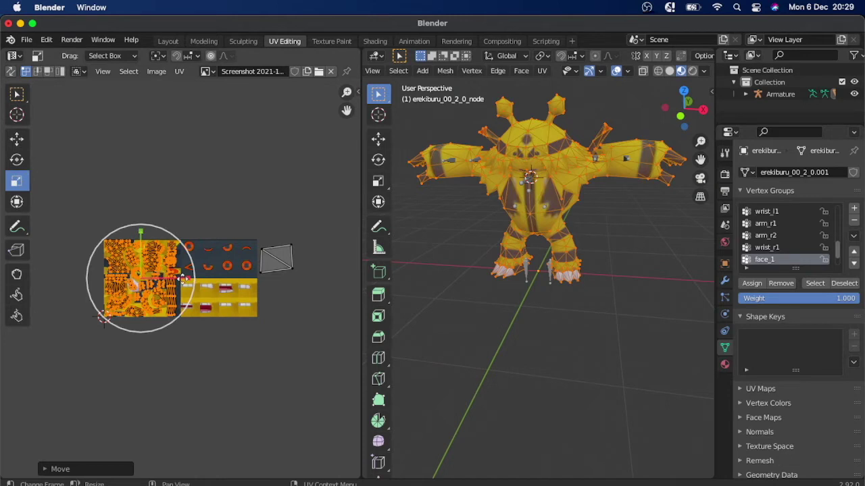
left_click_drag(184, 278, 188, 282)
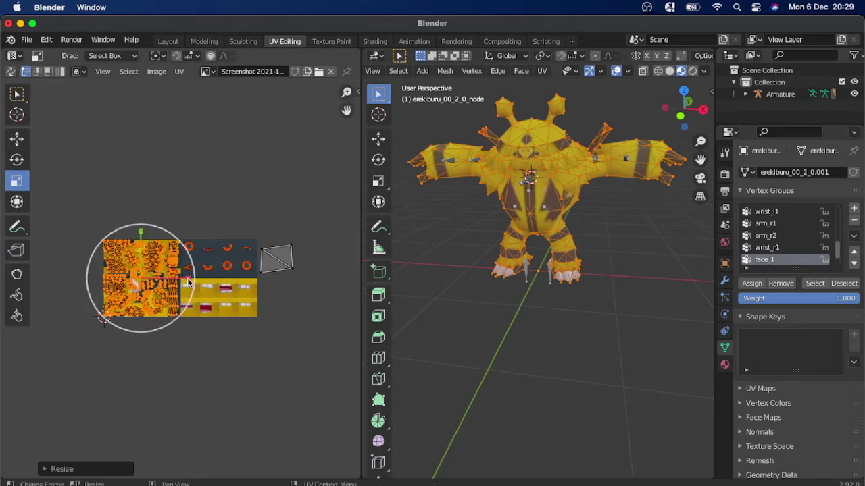
Nudge the body UV islands into alignment with the body texture and check the model from several angles
left_click(18, 140)
scroll(136, 271, "up", 3)
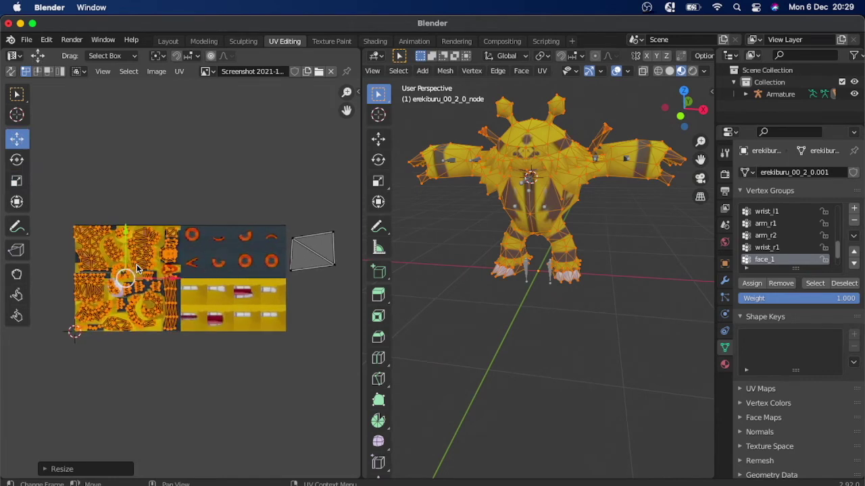
left_click_drag(201, 274, 205, 271)
middle_click_drag(521, 205, 546, 200)
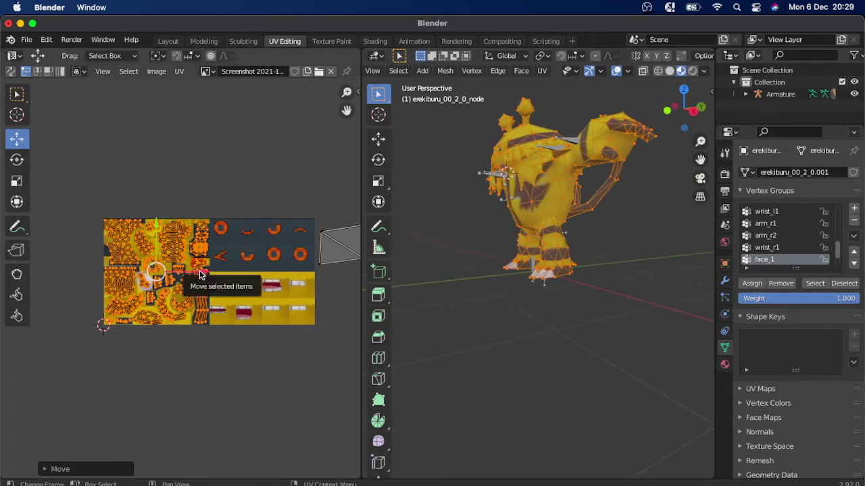
left_click_drag(201, 276, 201, 274)
scroll(575, 234, "right", 10)
scroll(577, 235, "right", 15)
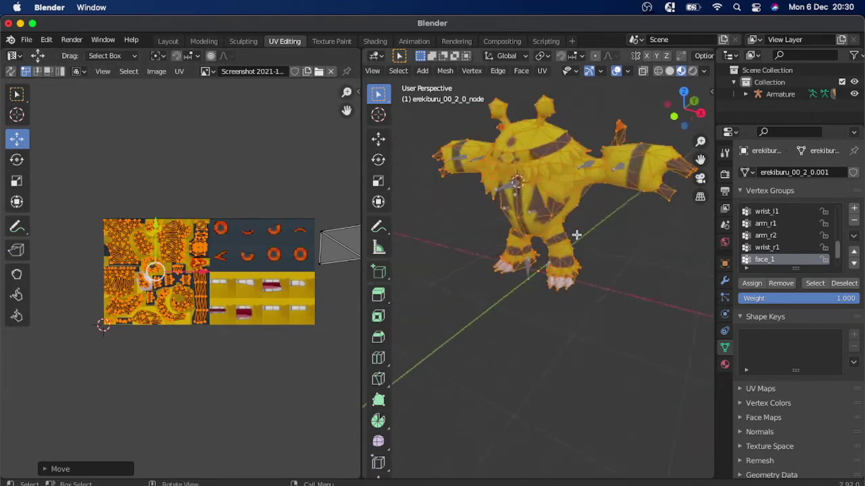
scroll(576, 234, "right", 6)
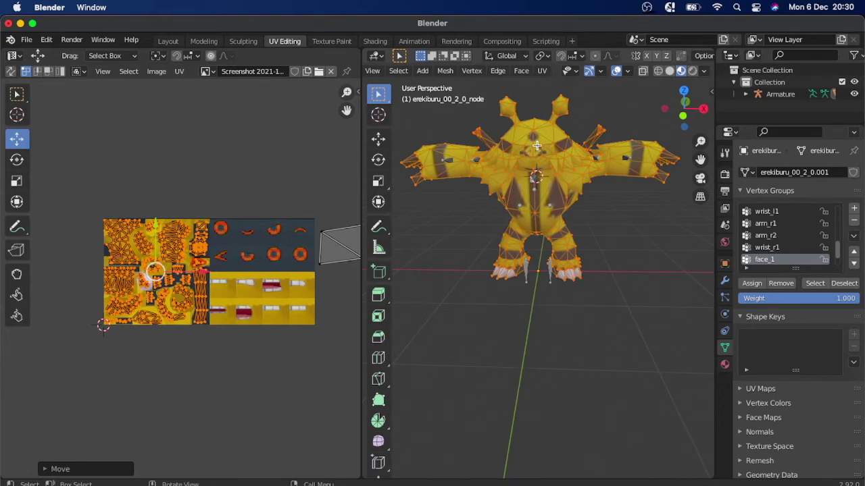
scroll(536, 145, "up", 5)
scroll(536, 145, "down", 7)
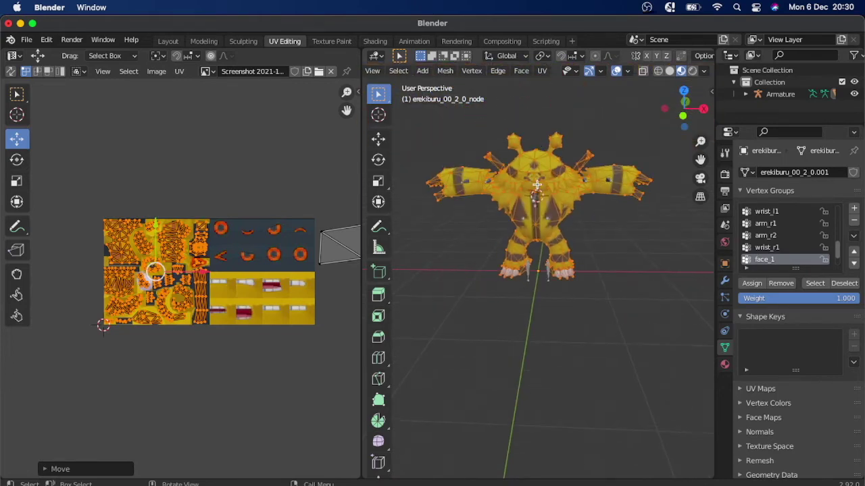
Select the eye UV island beyond the image's right edge, shrink it and move it onto the first eye graphic in the upper row
scroll(285, 279, "right", 4)
left_click_drag(327, 312, 226, 198)
left_click(17, 181)
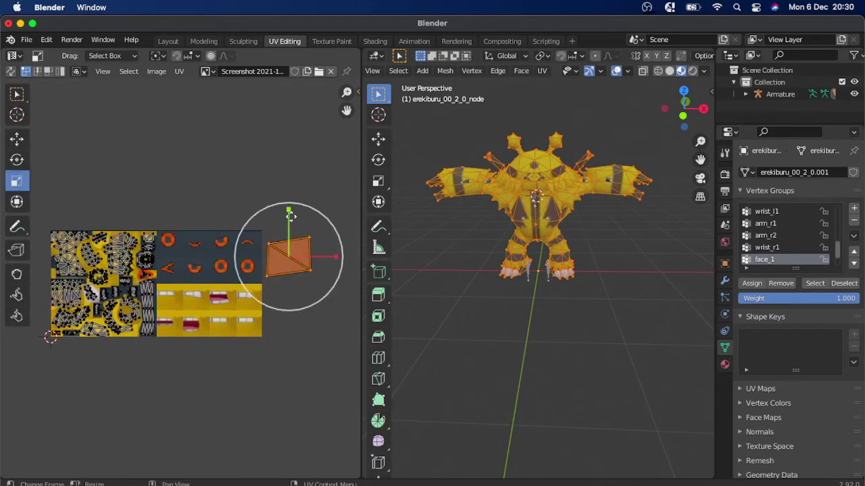
left_click_drag(316, 237, 201, 255)
left_click(17, 138)
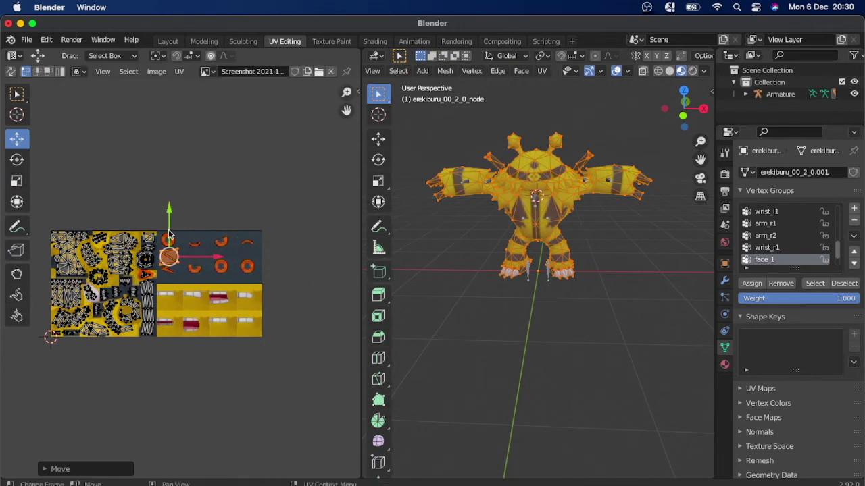
left_click_drag(169, 228, 166, 213)
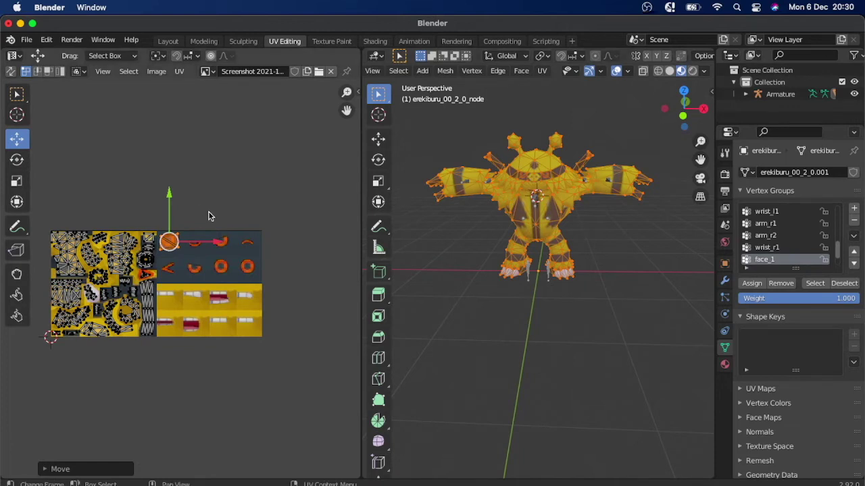
Enlarge the eye UV island slightly so that it covers the first eye graphic
left_click(17, 181)
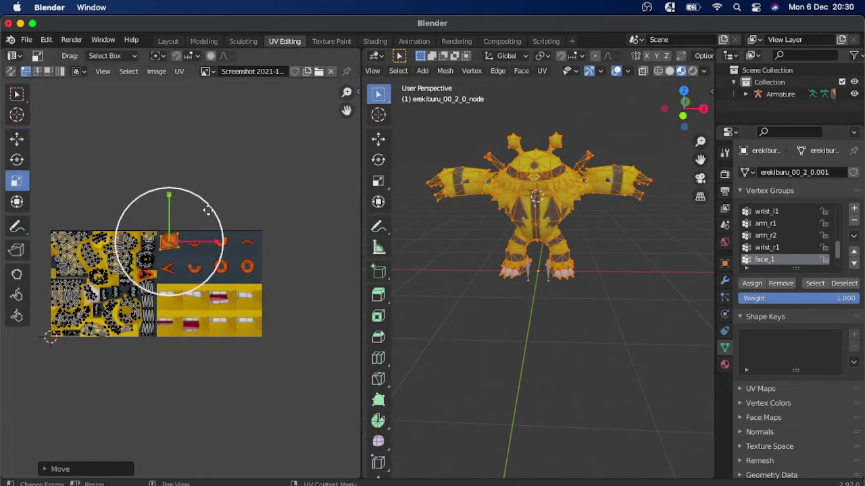
left_click_drag(209, 207, 211, 204)
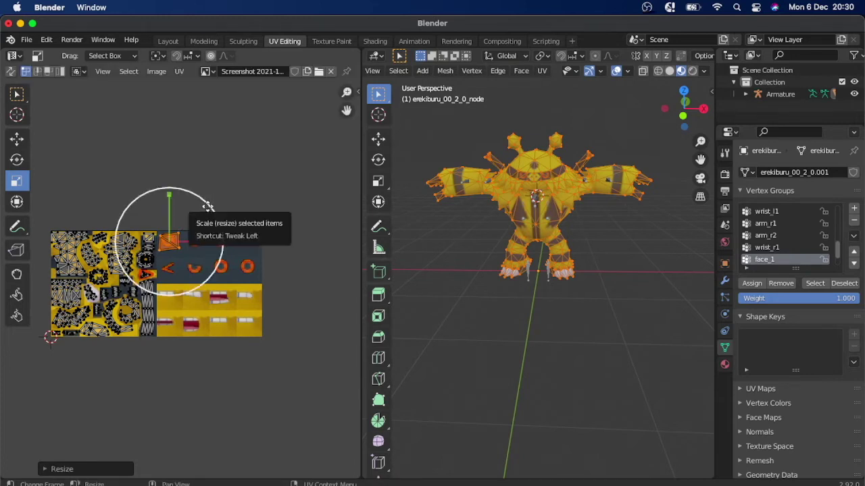
left_click_drag(210, 206, 209, 199)
middle_click_drag(520, 206, 549, 202)
Select the mouth UV island beyond the image's left edge and move it onto the yellow mouth textures
scroll(248, 235, "left", 5)
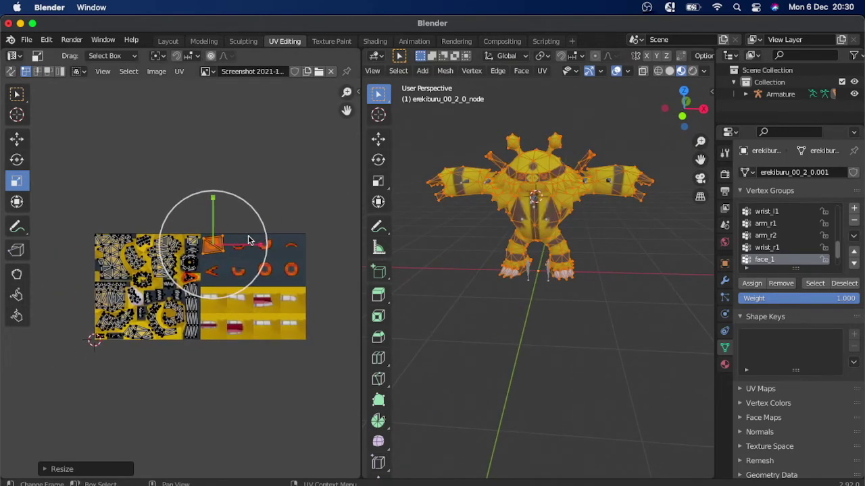
scroll(250, 236, "left", 5)
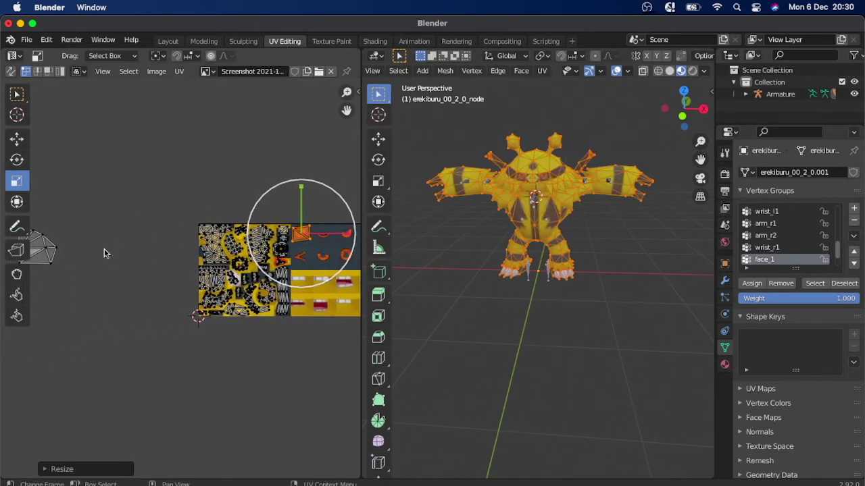
left_click_drag(92, 300, 2, 196)
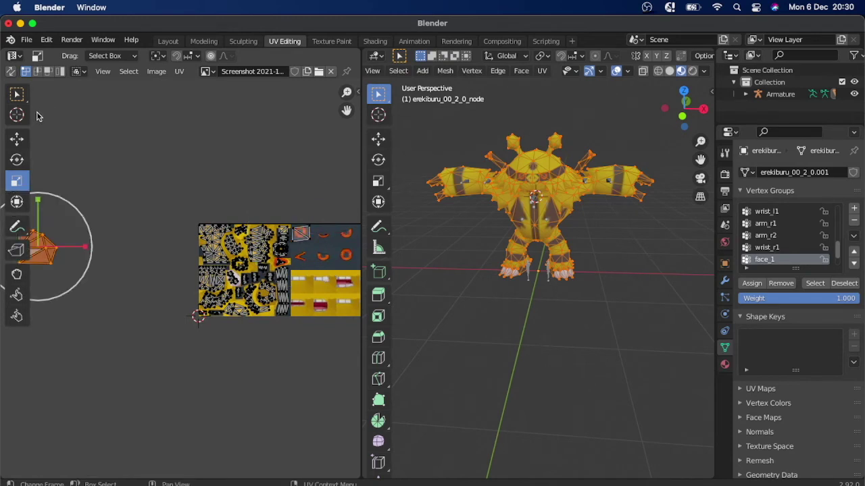
left_click(16, 138)
left_click_drag(81, 250, 359, 248)
scroll(258, 298, "up", 2)
scroll(258, 297, "right", 5)
scroll(146, 321, "up", 2)
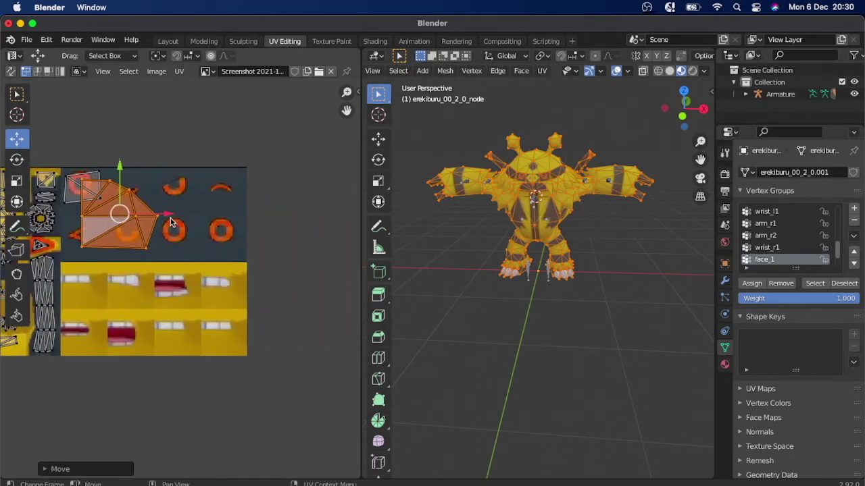
left_click_drag(163, 216, 198, 219)
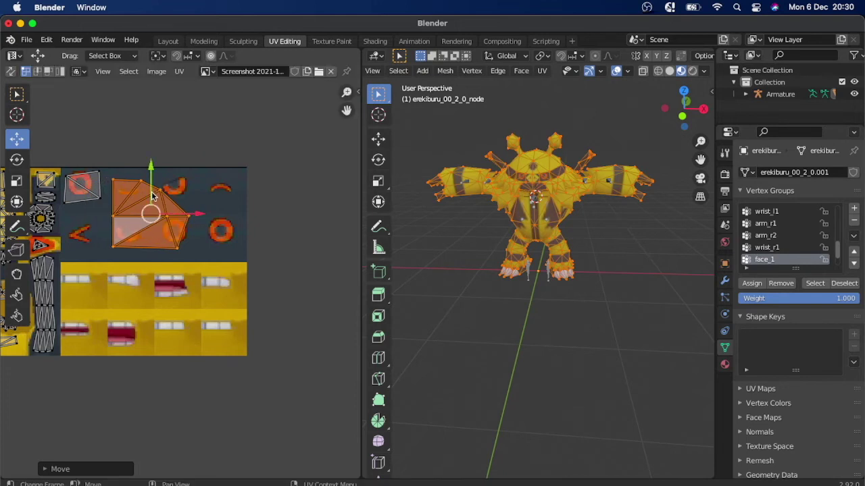
left_click_drag(152, 190, 142, 302)
Scale the mouth UV island to about half size and position it over the second mouth graphic in the lower row
left_click(17, 181)
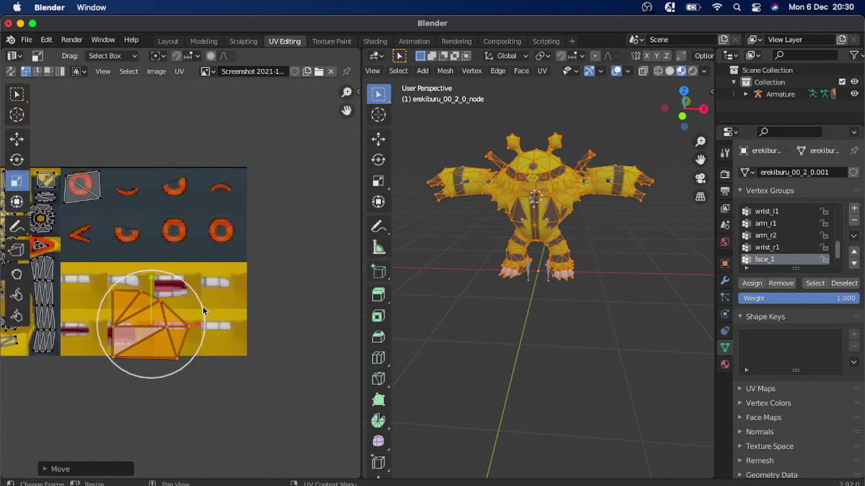
left_click_drag(195, 296, 171, 311)
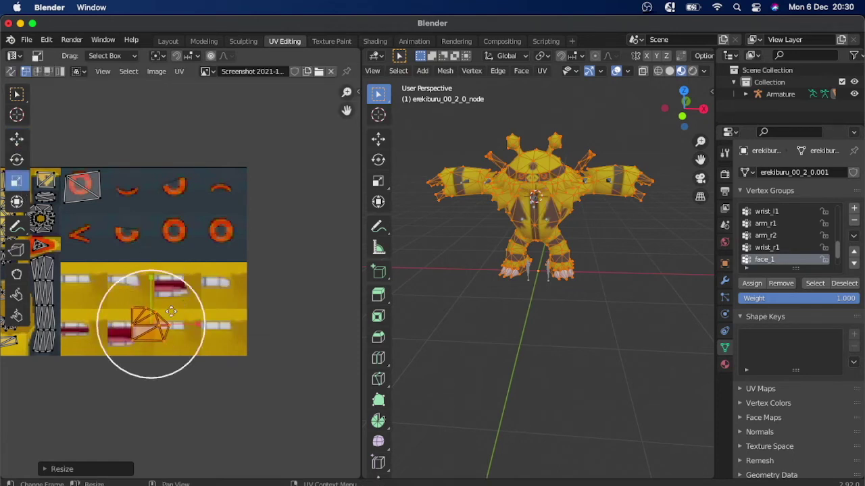
left_click(17, 138)
left_click_drag(196, 325, 172, 326)
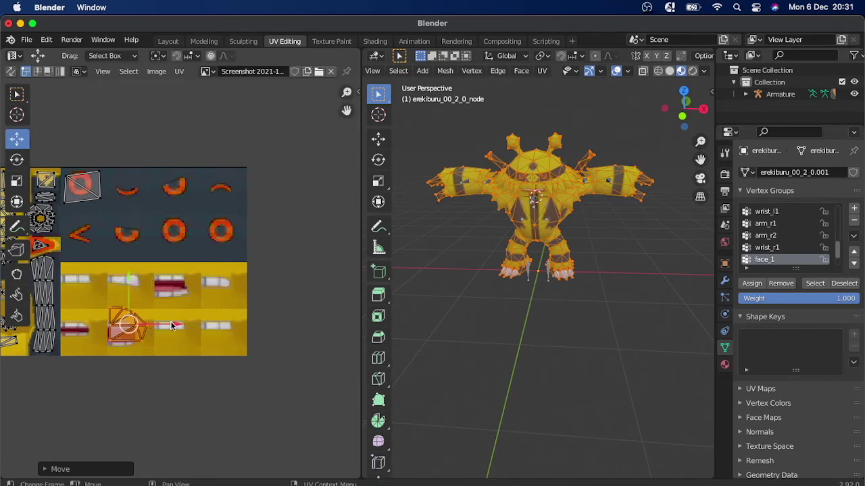
left_click_drag(128, 289, 127, 305)
scroll(552, 182, "right", 5)
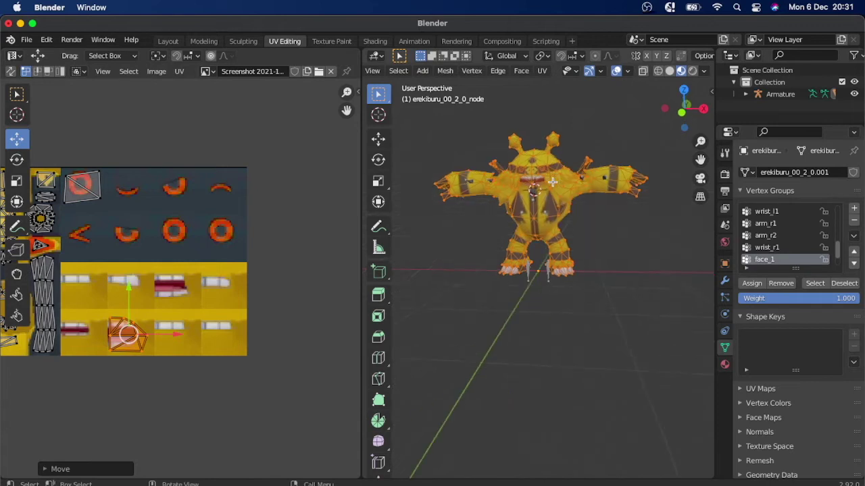
Examine how the eye, mouth and body textures land on the mesh beside the UV layout
scroll(553, 182, "up", 5)
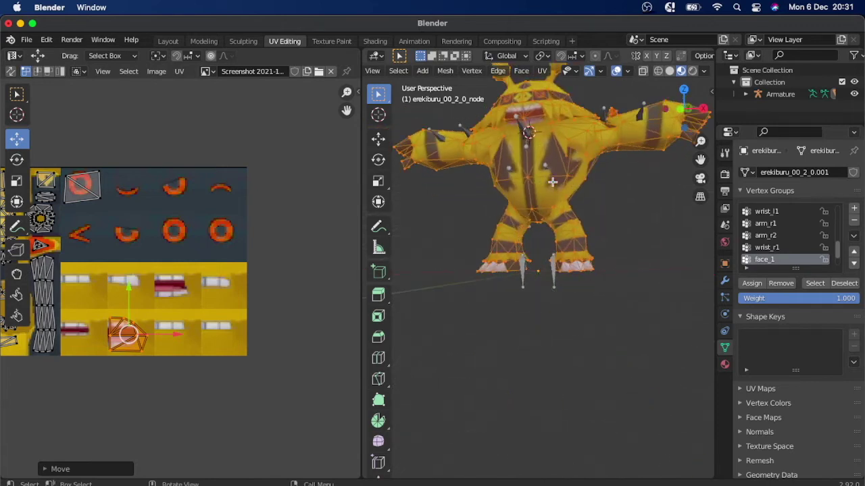
scroll(552, 182, "left", 4)
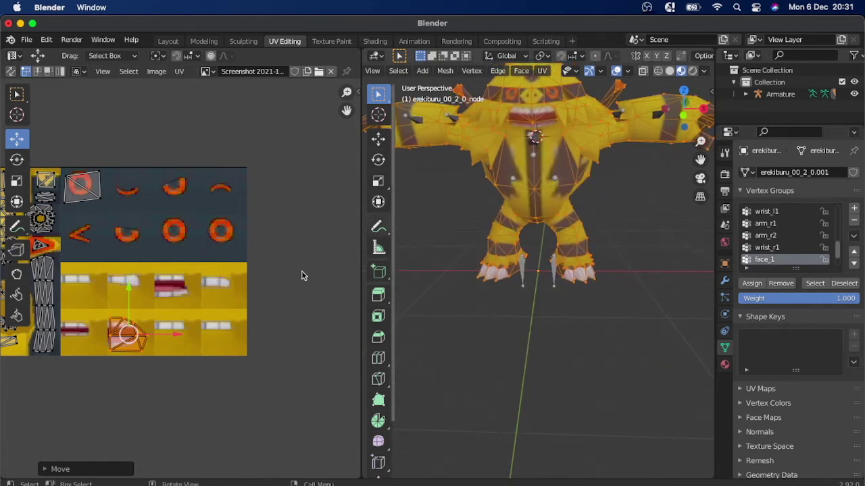
scroll(217, 240, "left", 8)
scroll(217, 239, "right", 3)
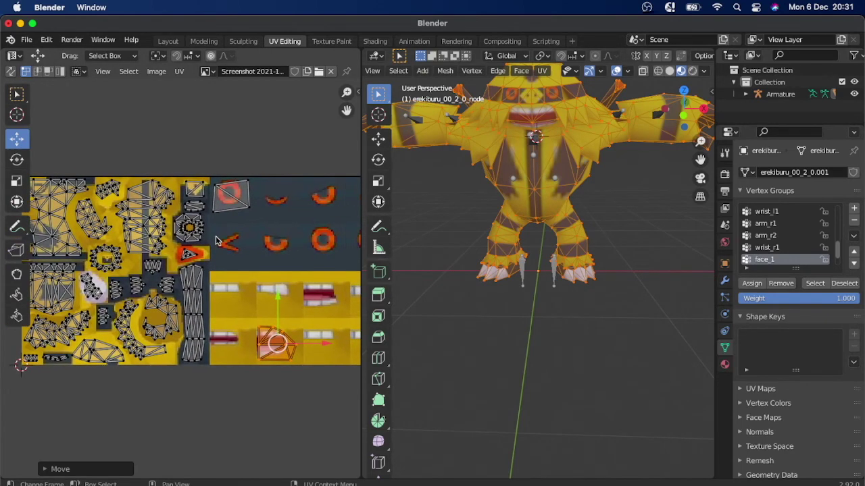
scroll(217, 242, "down", 2)
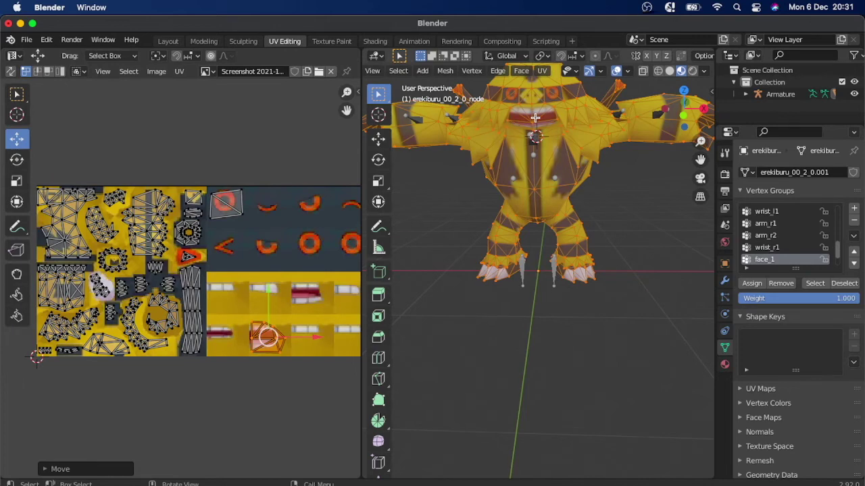
scroll(534, 117, "right", 5)
scroll(534, 118, "right", 3)
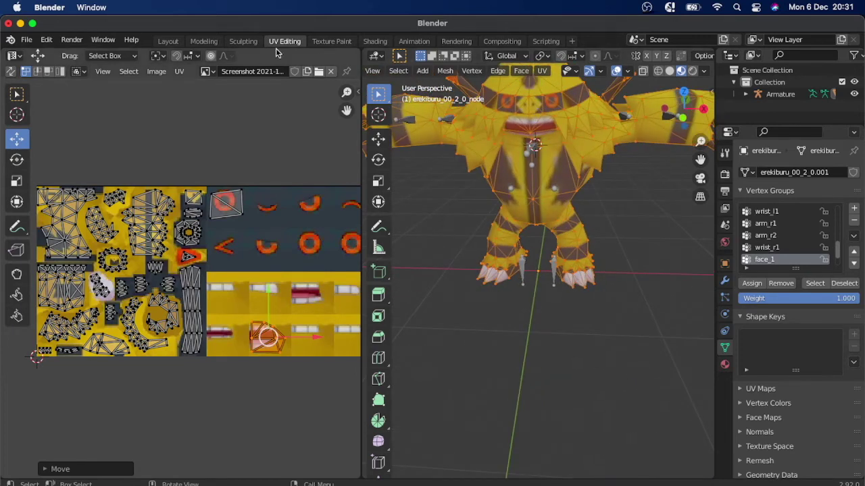
Inspect the textured model in the Layout workspace, checking the face, headband and chest stripes from several angles
left_click(167, 41)
scroll(377, 270, "right", 8)
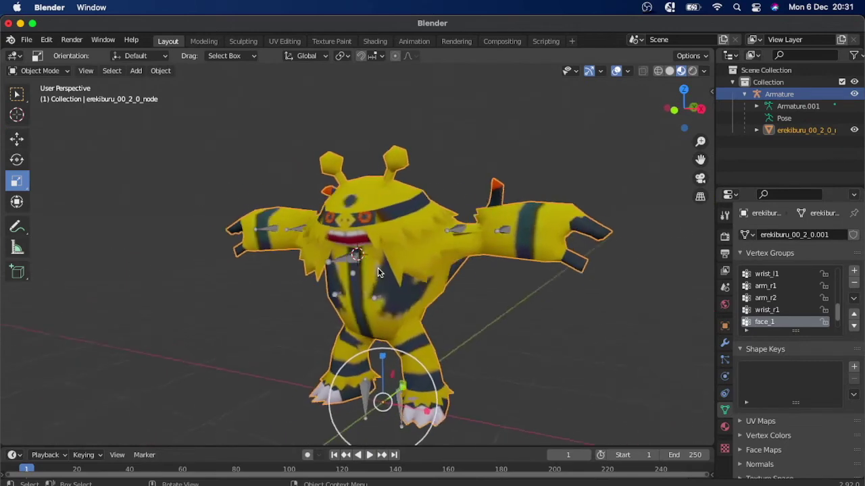
scroll(378, 270, "left", 5)
scroll(378, 267, "right", 6)
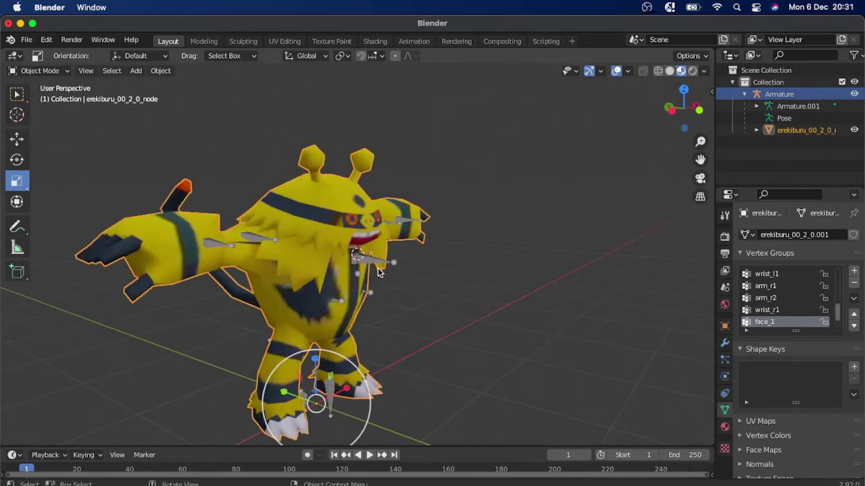
scroll(377, 267, "left", 5)
scroll(319, 230, "right", 10)
scroll(318, 230, "right", 6)
scroll(335, 216, "up", 3)
scroll(336, 213, "up", 3)
scroll(336, 213, "right", 5)
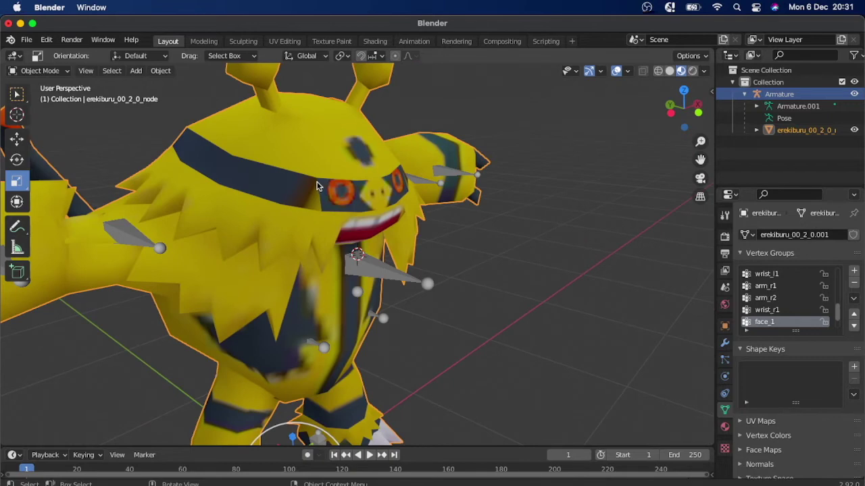
scroll(321, 222, "left", 6)
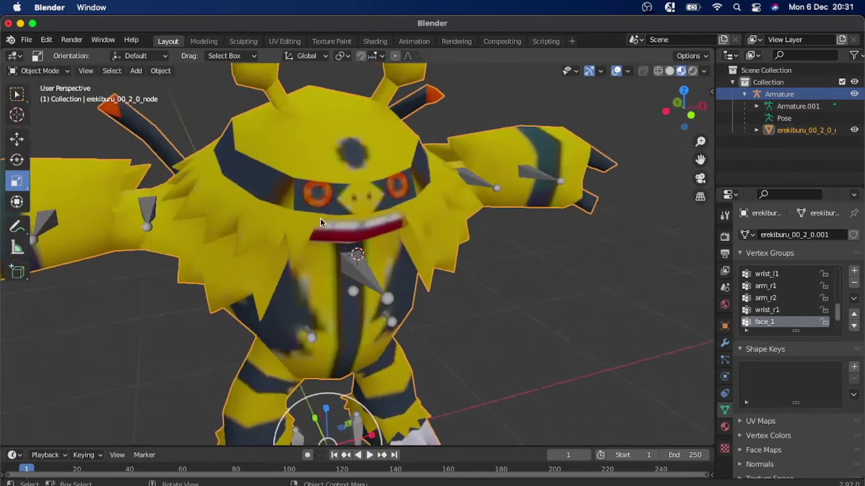
scroll(320, 221, "down", 3)
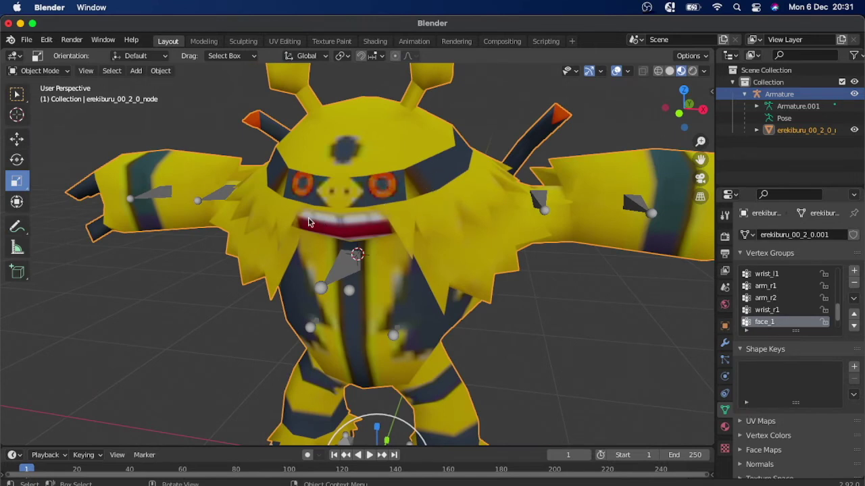
Select all body UV islands in the UV Editing workspace, leaving out the eye and mouth, and stretch them slightly along X
left_click(284, 41)
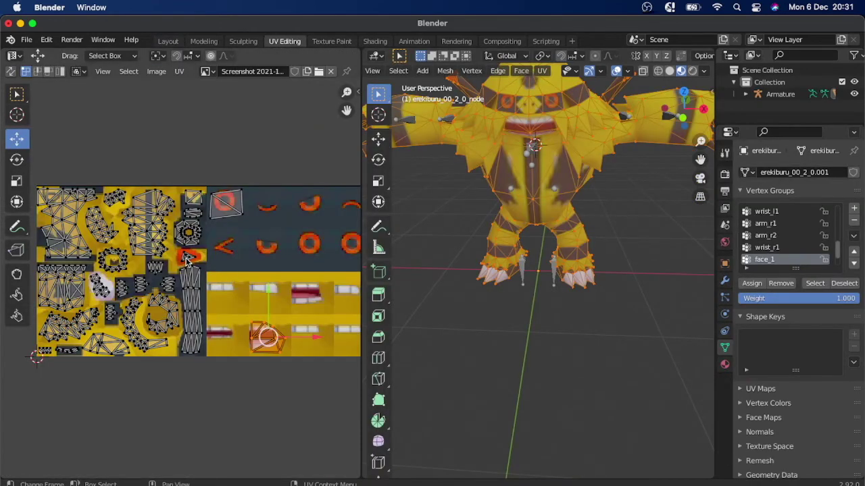
scroll(187, 262, "up", 3)
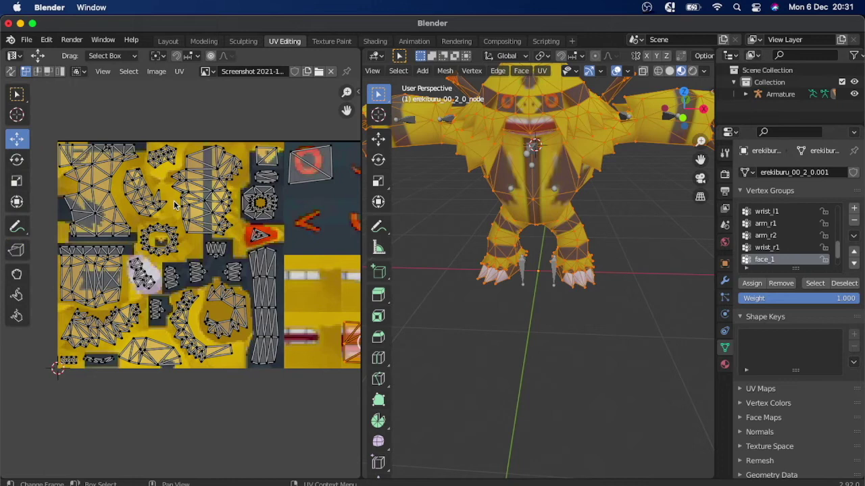
left_click_drag(38, 137, 284, 424)
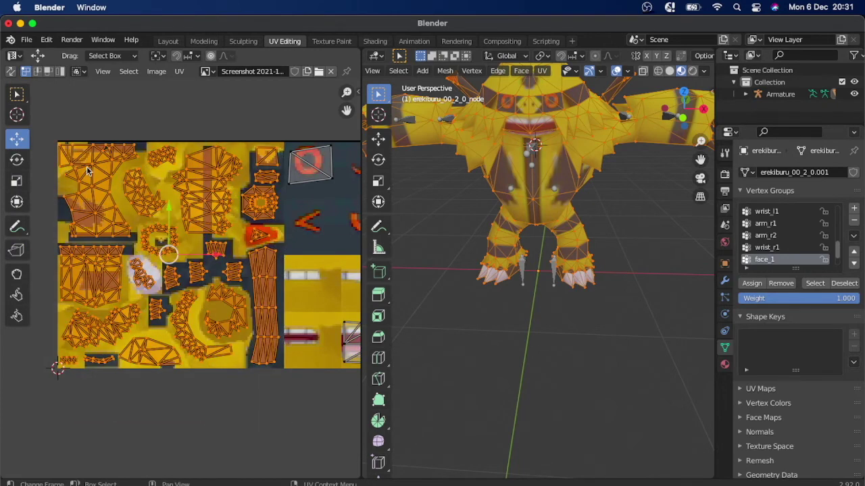
left_click(17, 181)
left_click_drag(206, 256, 206, 256)
Nudge the selected body UV islands slightly in the positive X direction to line up with the body texture
left_click(17, 139)
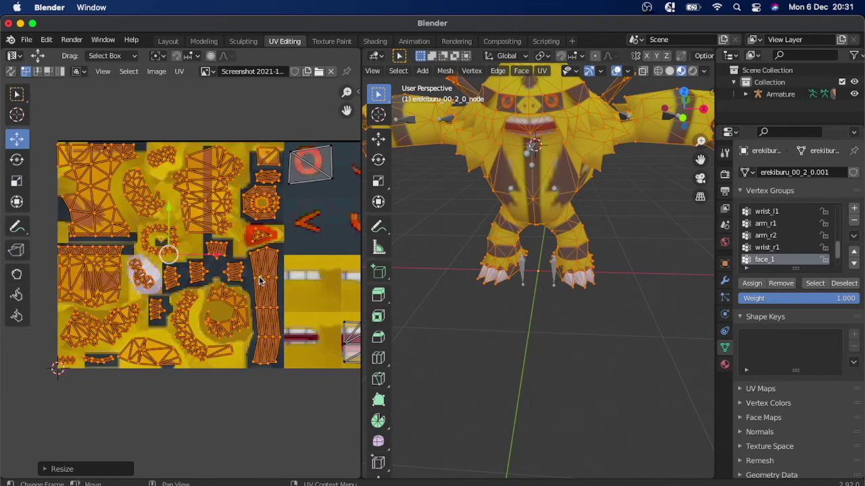
left_click_drag(217, 257, 220, 256)
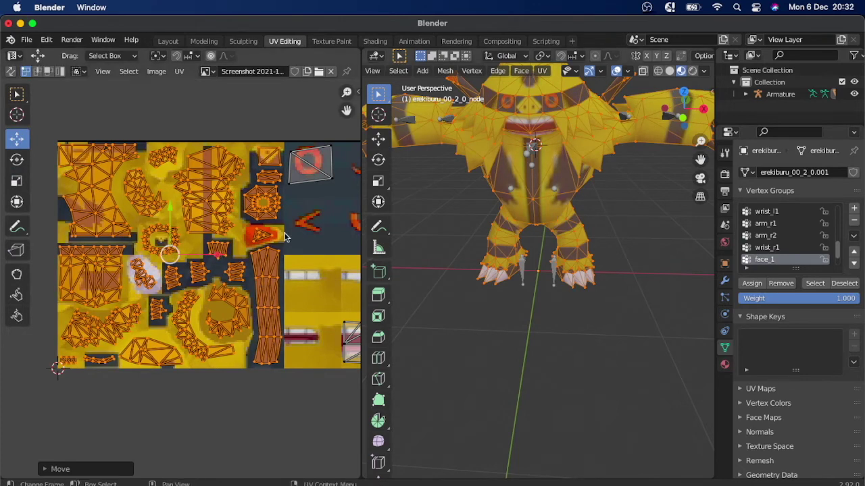
left_click_drag(216, 257, 217, 254)
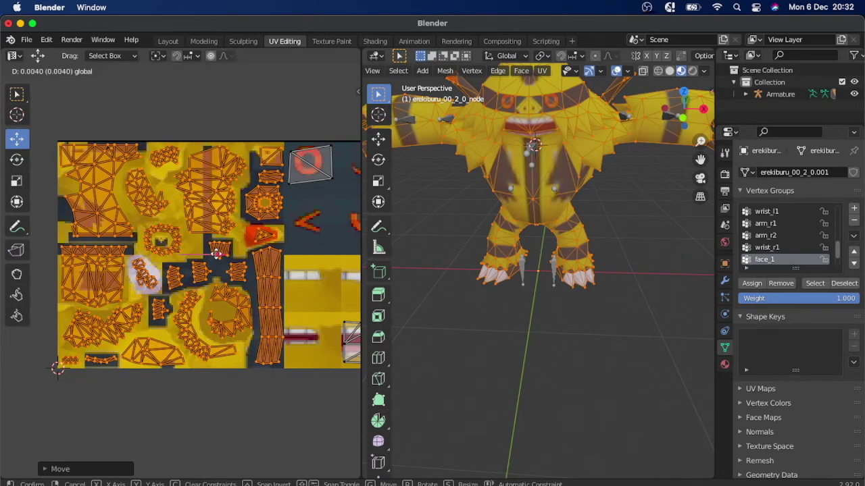
left_click_drag(217, 254, 216, 254)
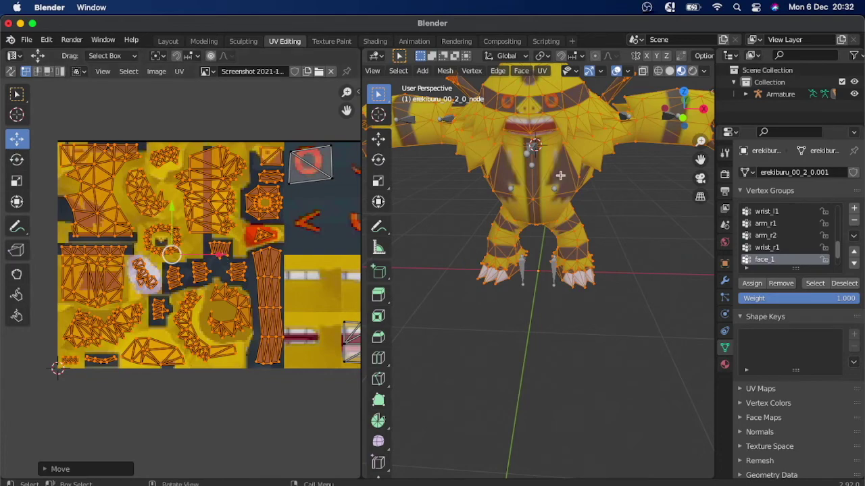
Inspect the textured model in the Layout workspace from the front, below, both sides and behind
left_click(171, 41)
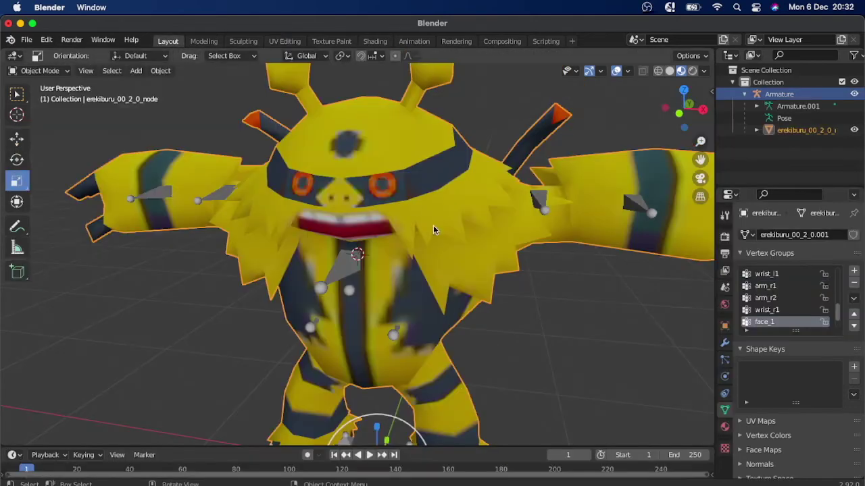
scroll(434, 230, "up", 3)
scroll(433, 230, "right", 5)
scroll(434, 230, "left", 8)
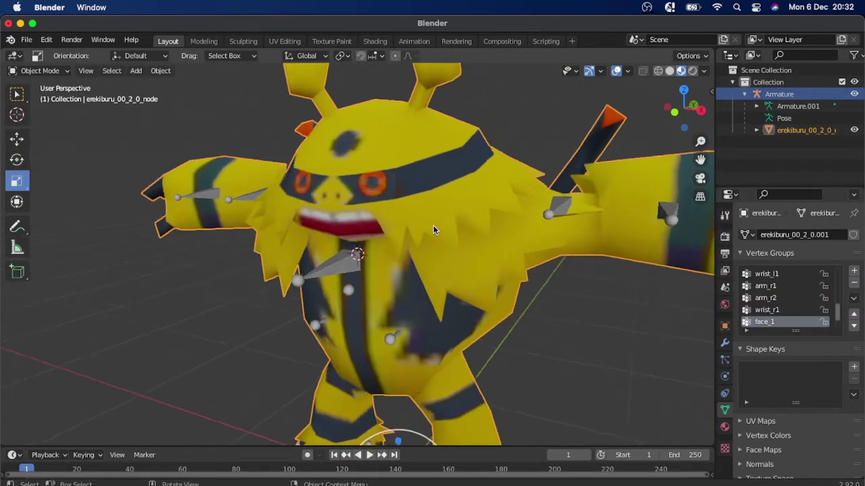
scroll(433, 229, "left", 8)
scroll(433, 230, "down", 5)
scroll(433, 230, "right", 12)
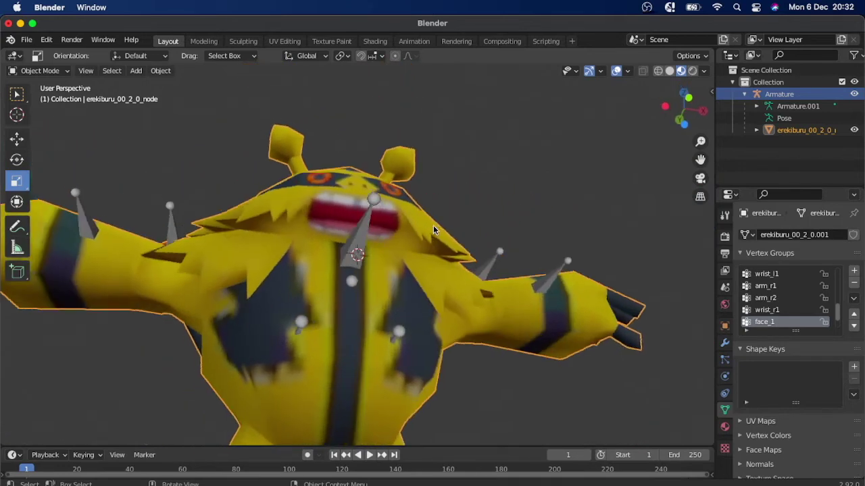
scroll(433, 230, "up", 5)
scroll(433, 229, "down", 5)
scroll(433, 230, "left", 8)
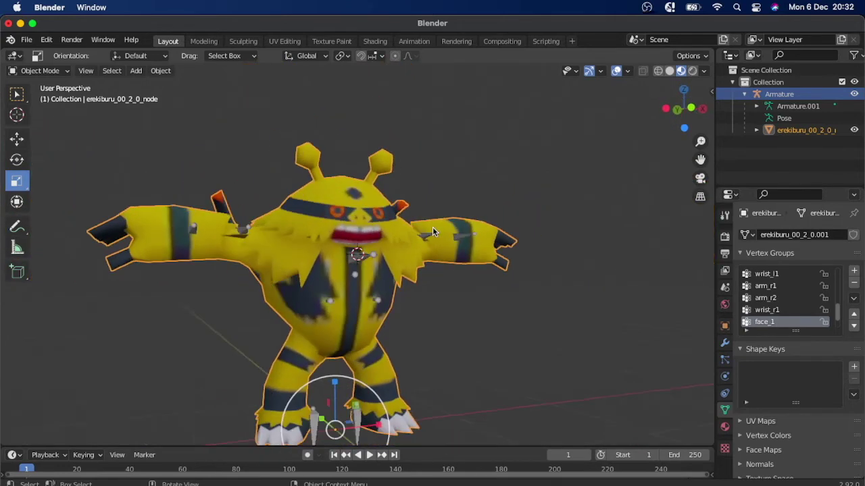
scroll(433, 230, "right", 15)
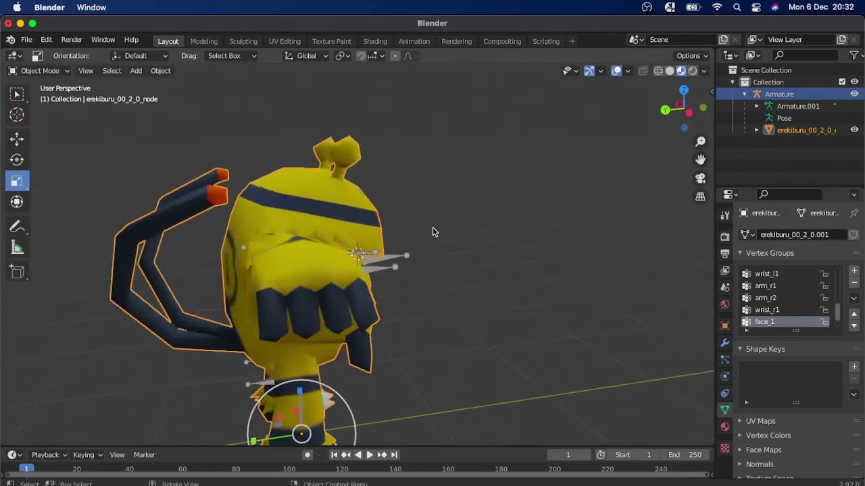
scroll(433, 230, "right", 20)
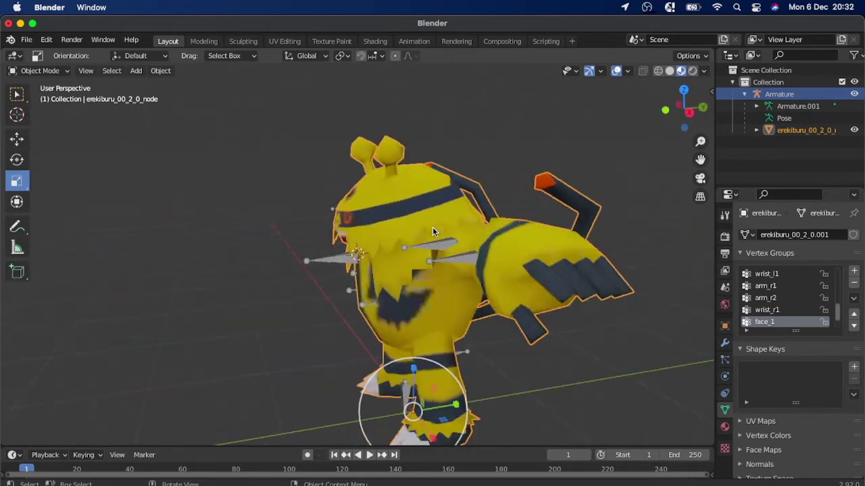
scroll(433, 230, "right", 4)
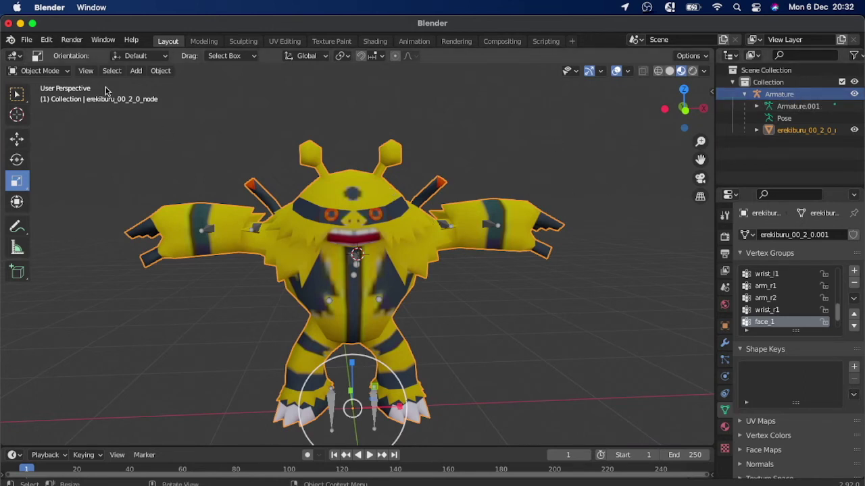
Set up an FBX export to the Electivire folder in the Gen4 Pokemon Pack on the Desktop, named electivire.fbx
left_click(28, 40)
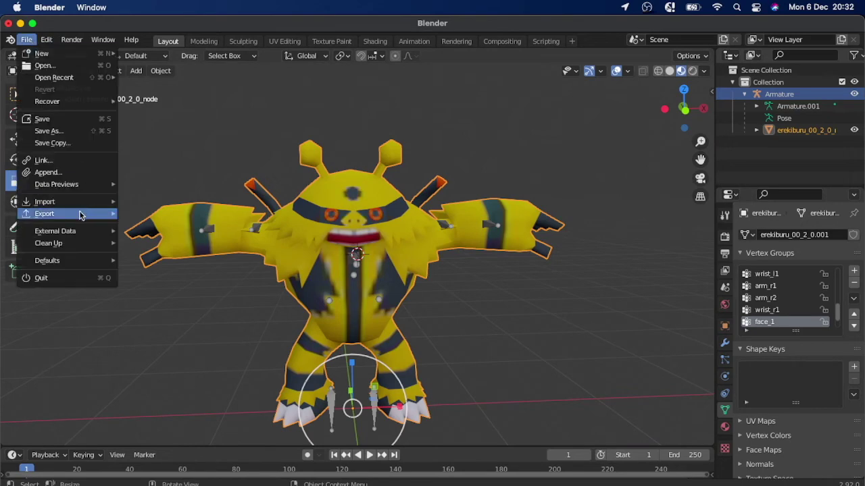
mouse_move(80, 214)
left_click(177, 287)
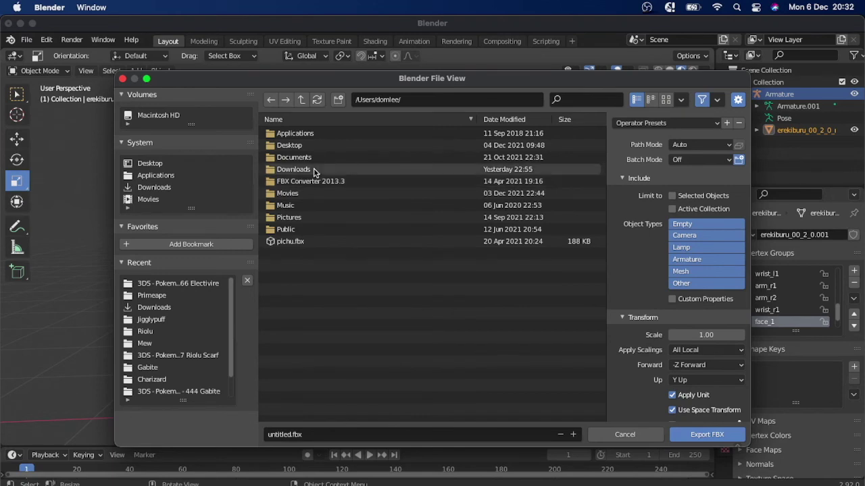
double_click(291, 146)
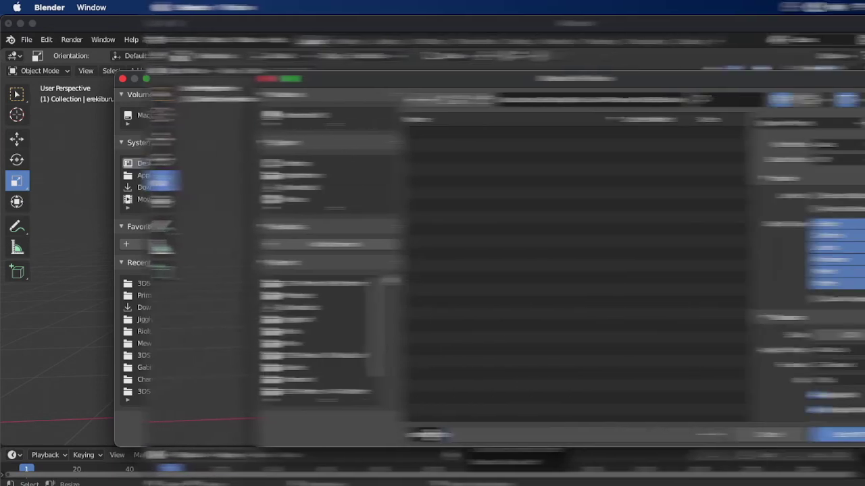
left_click(289, 434)
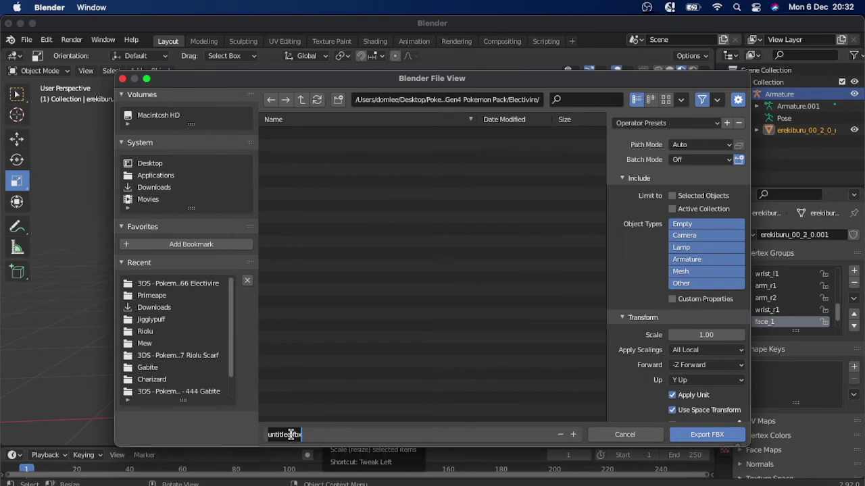
type("elec")
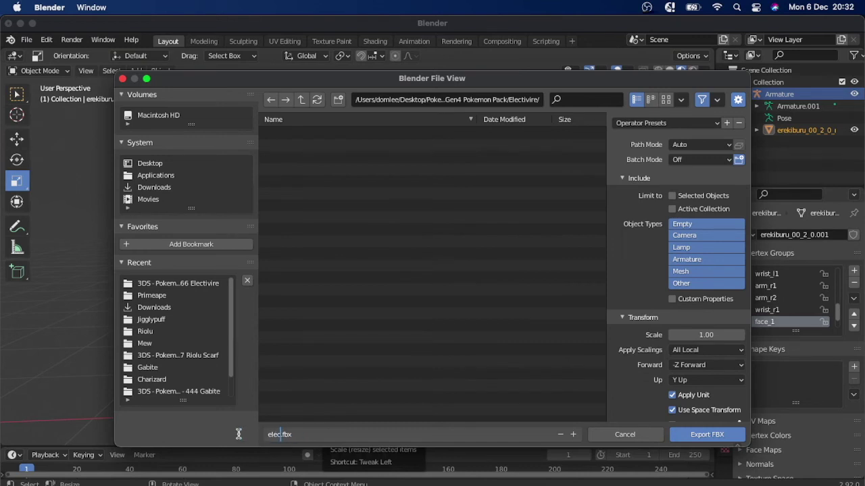
type("tivire")
Turn off Add Leaf Bones in the armature export options and export the FBX file
left_click(630, 389)
scroll(631, 390, "down", 2)
left_click(630, 402)
scroll(632, 404, "down", 3)
left_click(673, 397)
scroll(658, 334, "up", 5)
scroll(659, 333, "down", 4)
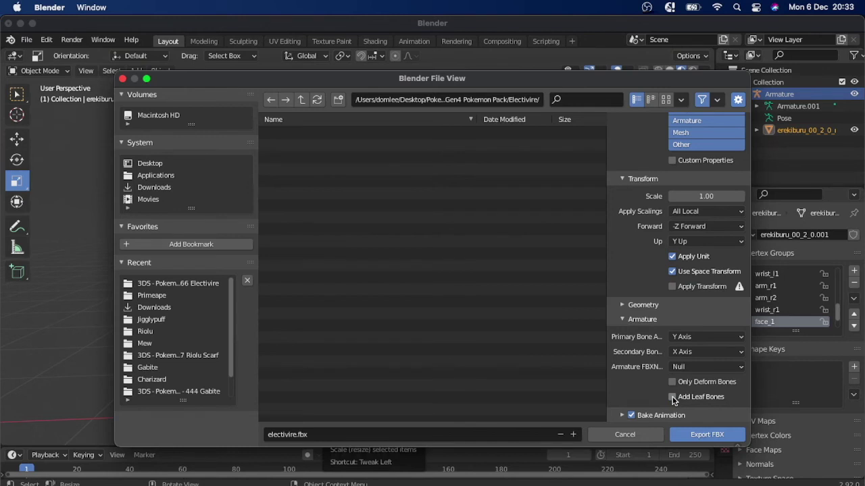
left_click(690, 435)
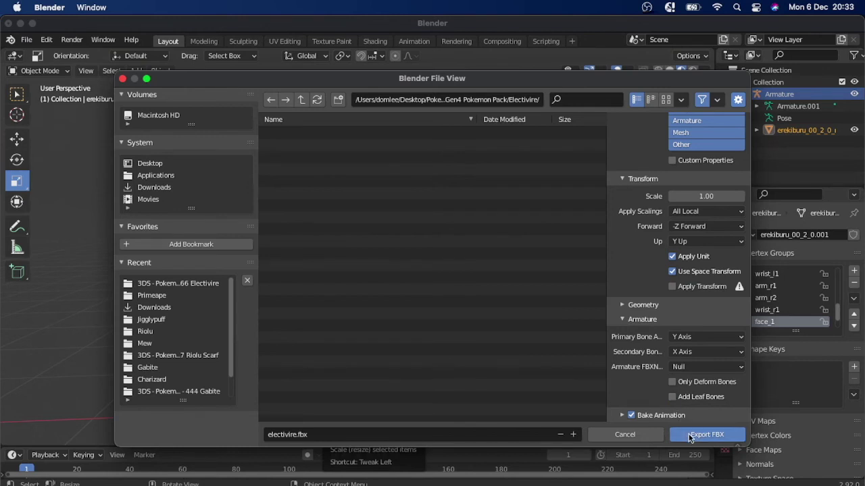